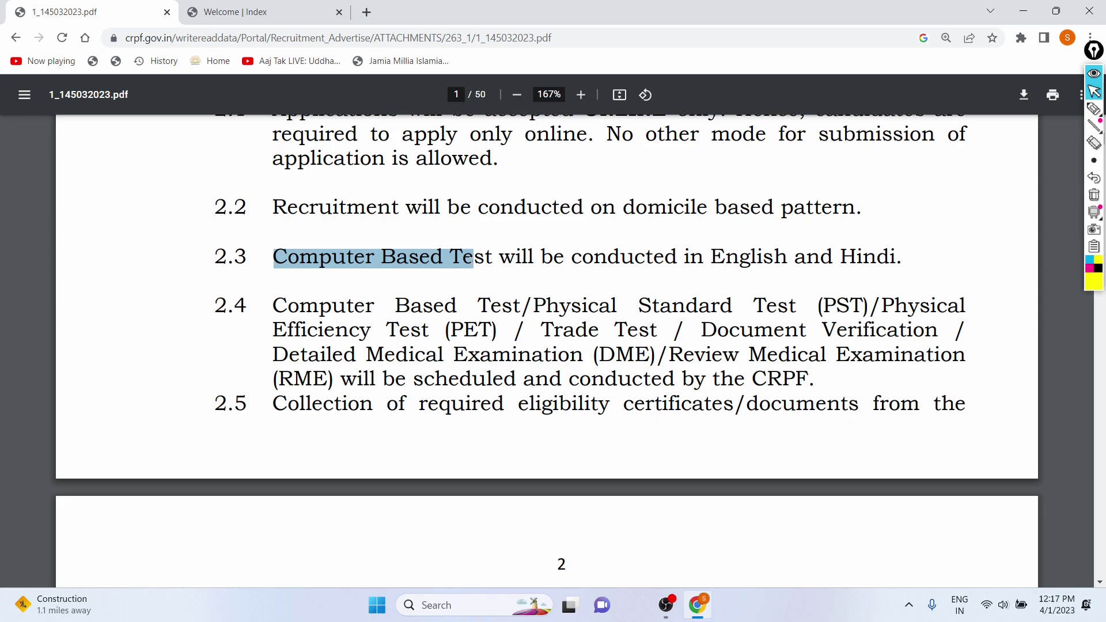
- Read through the CRPF 2023 recruitment notice PDF, then return to the CRPF Form 2023 portal
{"action": "left_click", "coordinate": [136, 228]}
{"action": "scroll", "coordinate": [136, 229], "scroll_direction": "down", "scroll_amount": 3}
{"action": "scroll", "coordinate": [169, 284], "scroll_direction": "down", "scroll_amount": 4}
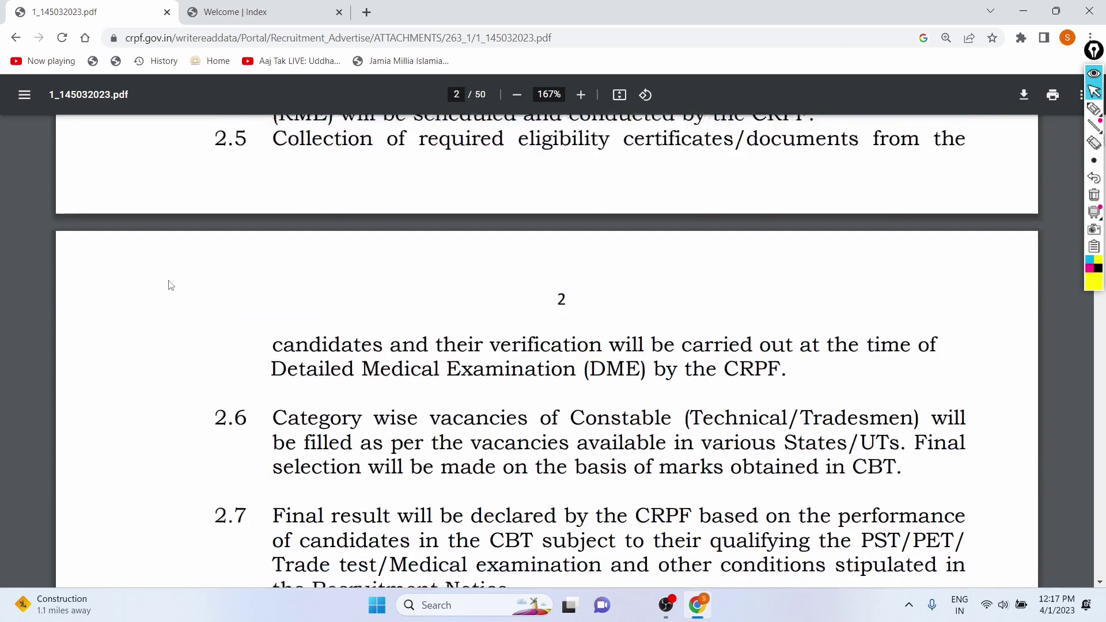
{"action": "scroll", "coordinate": [171, 285], "scroll_direction": "down", "scroll_amount": 2}
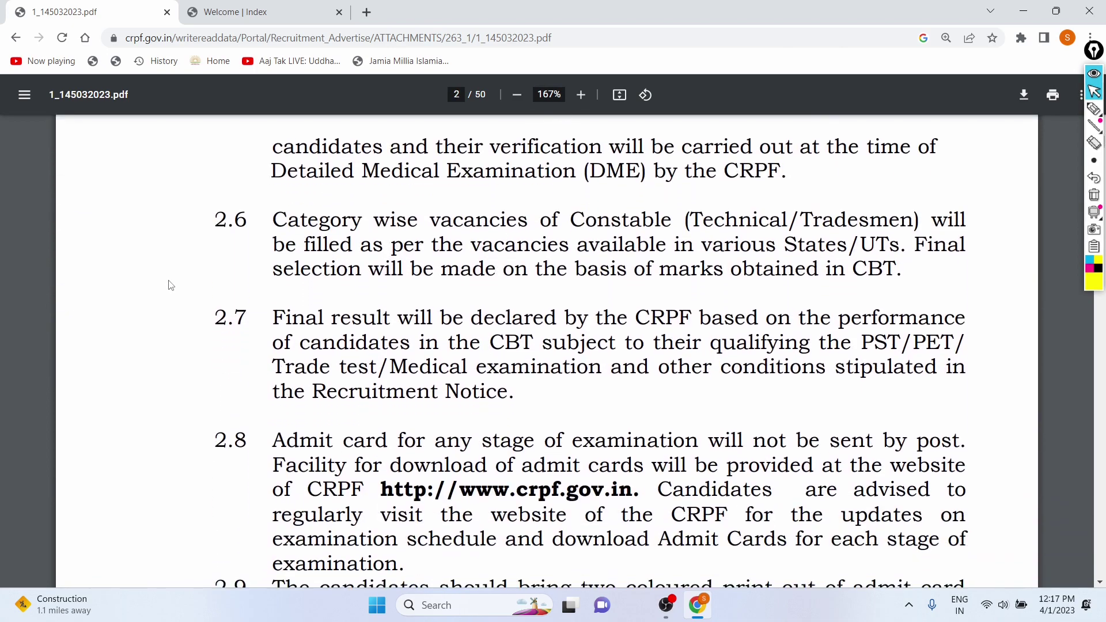
{"action": "scroll", "coordinate": [171, 286], "scroll_direction": "up", "scroll_amount": 14}
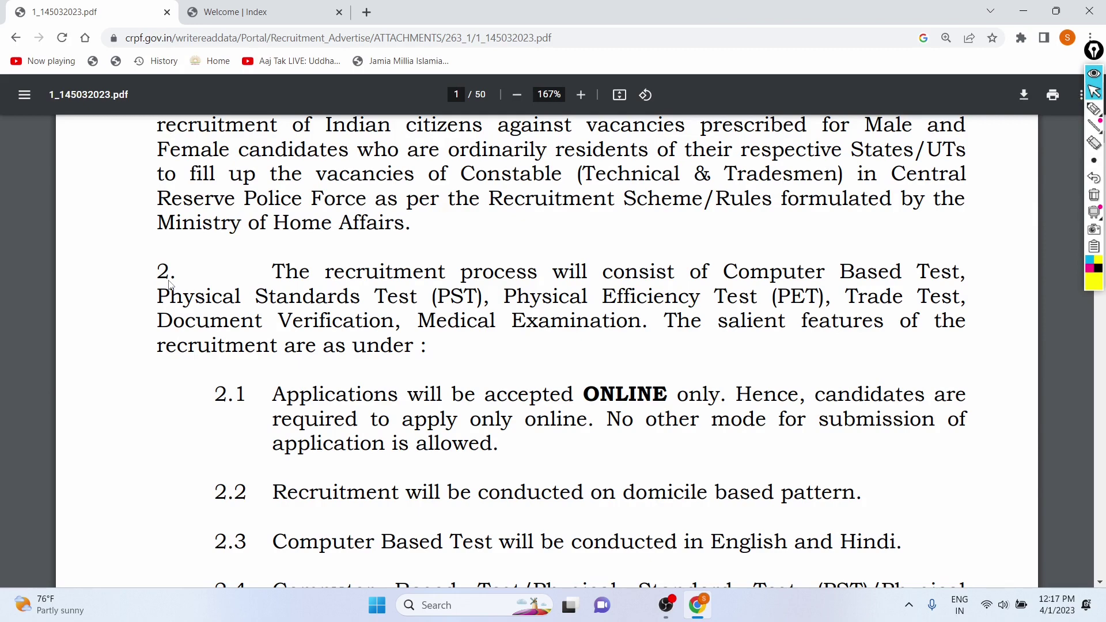
{"action": "scroll", "coordinate": [276, 265], "scroll_direction": "up", "scroll_amount": 3}
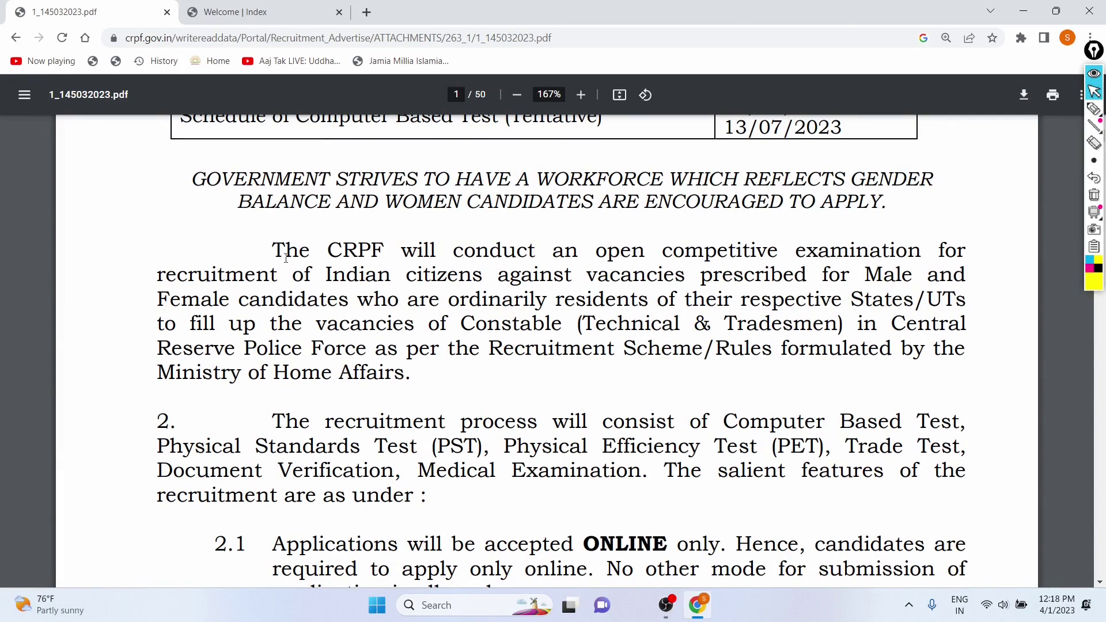
{"action": "scroll", "coordinate": [286, 257], "scroll_direction": "up", "scroll_amount": 8}
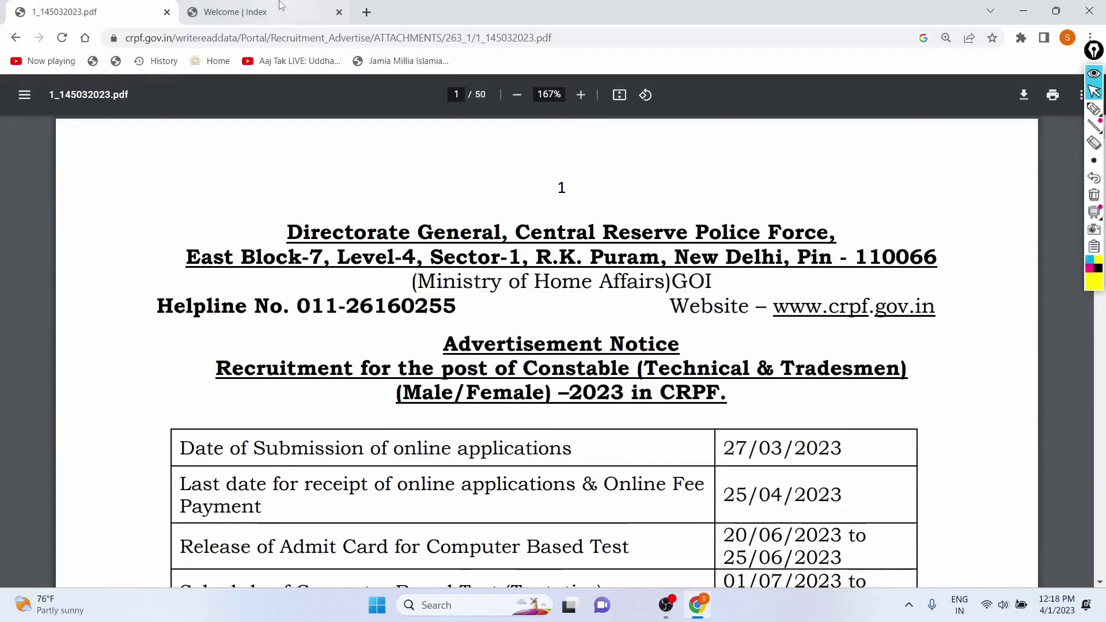
{"action": "left_click", "coordinate": [271, 11]}
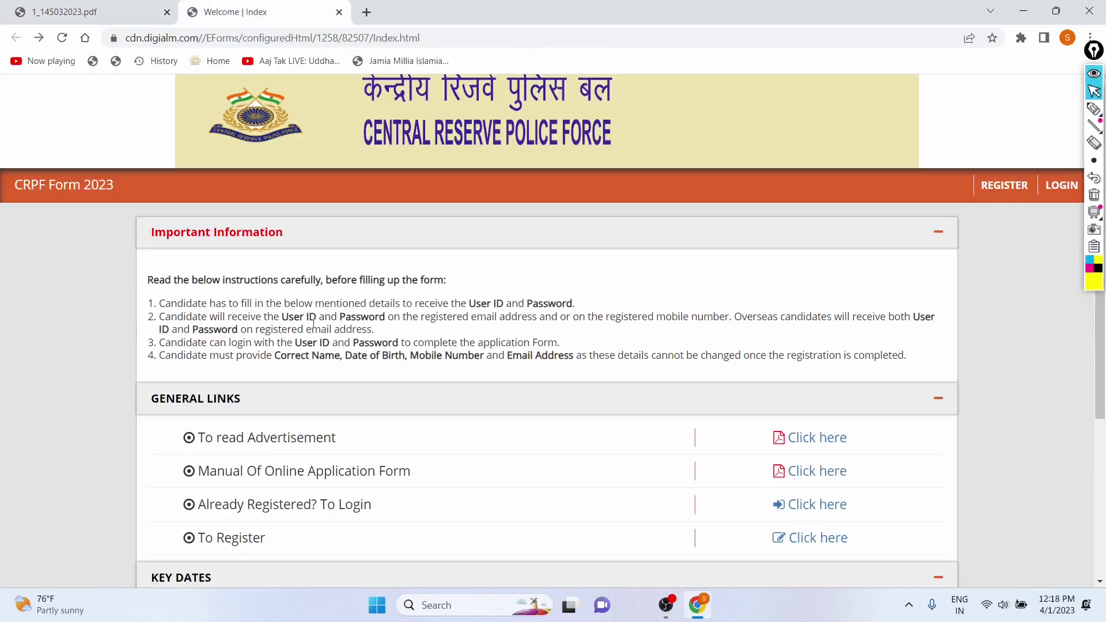
{"action": "scroll", "coordinate": [314, 325], "scroll_direction": "down", "scroll_amount": 3}
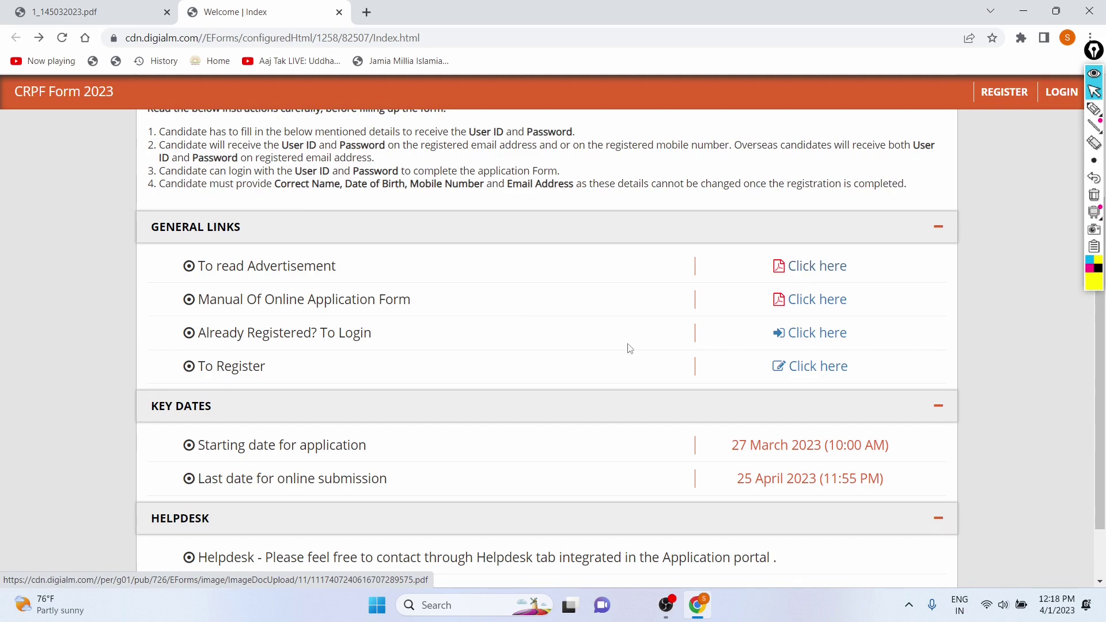
{"action": "scroll", "coordinate": [627, 347], "scroll_direction": "down", "scroll_amount": 1}
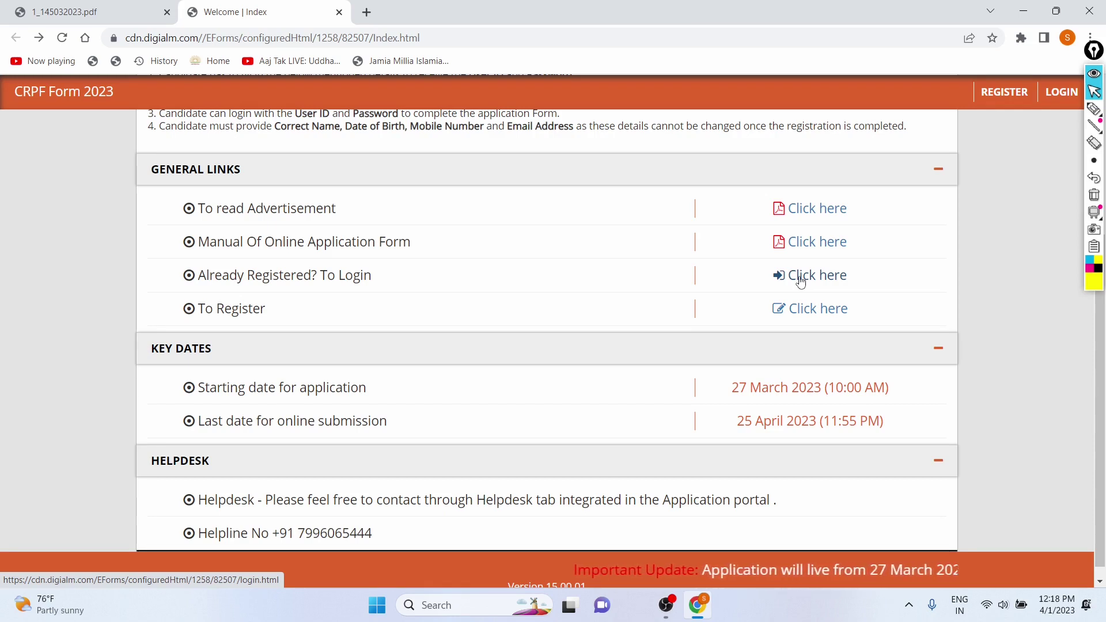
{"action": "scroll", "coordinate": [754, 316], "scroll_direction": "down", "scroll_amount": 1}
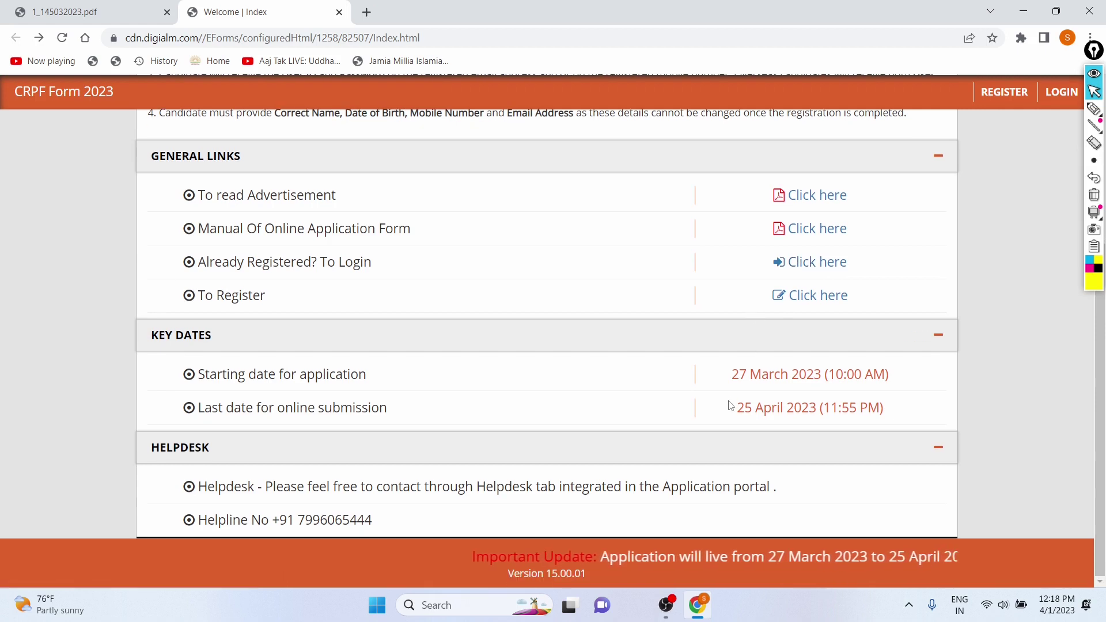
{"action": "left_click_drag", "start_coordinate": [735, 407], "coordinate": [843, 409]}
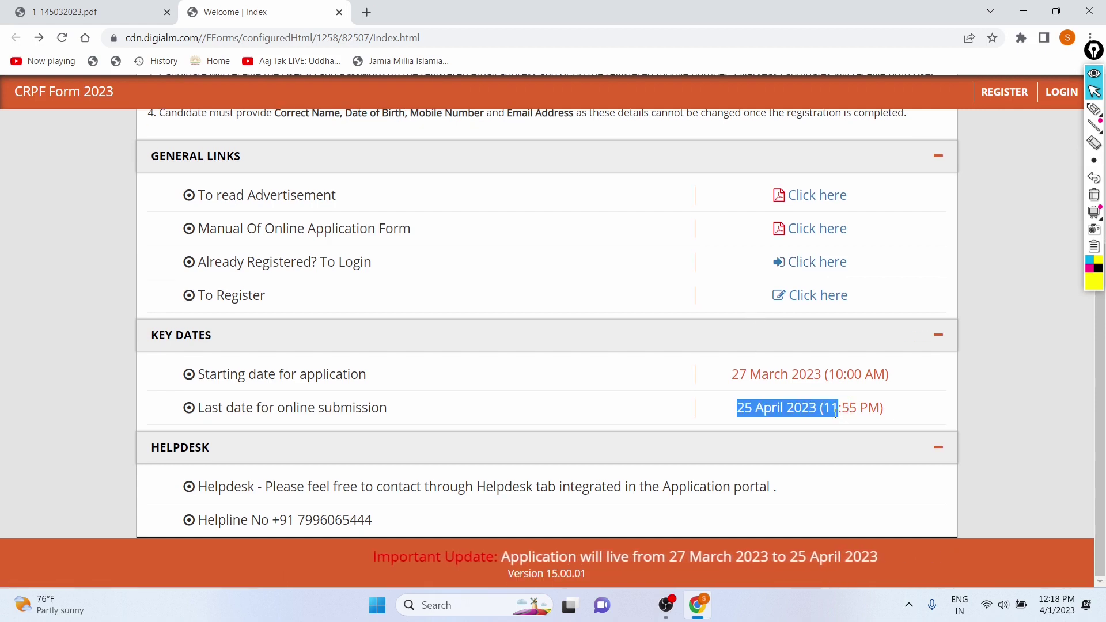
{"action": "left_click", "coordinate": [903, 413]}
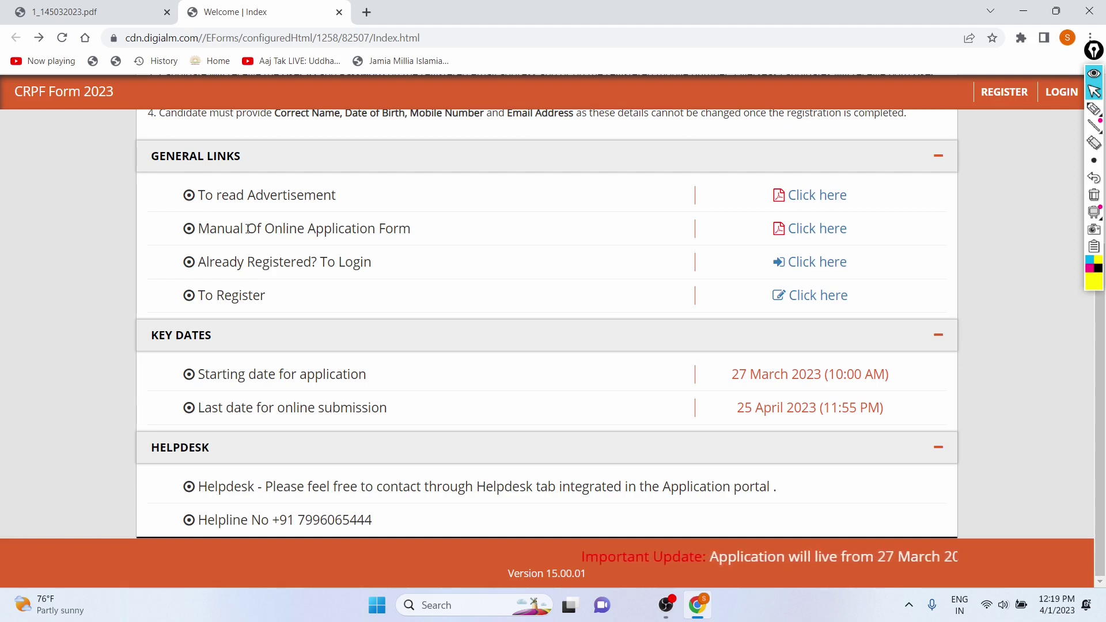
- Open the new candidate registration form and dismiss the Instructions popup
{"action": "left_click", "coordinate": [805, 297]}
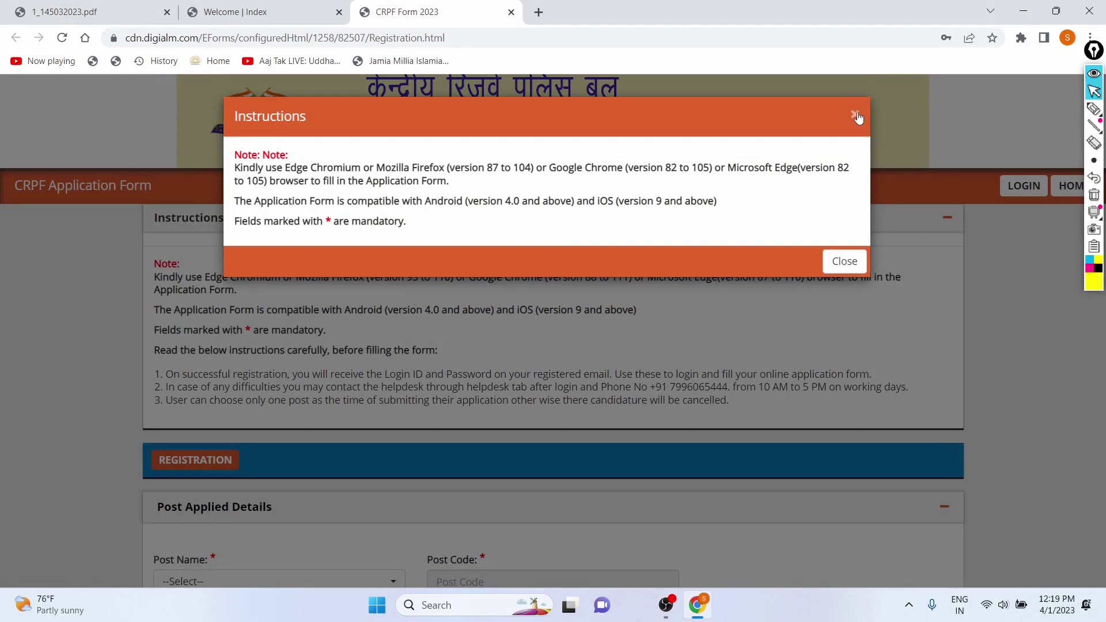
{"action": "left_click", "coordinate": [855, 116]}
{"action": "scroll", "coordinate": [382, 358], "scroll_direction": "down", "scroll_amount": 3}
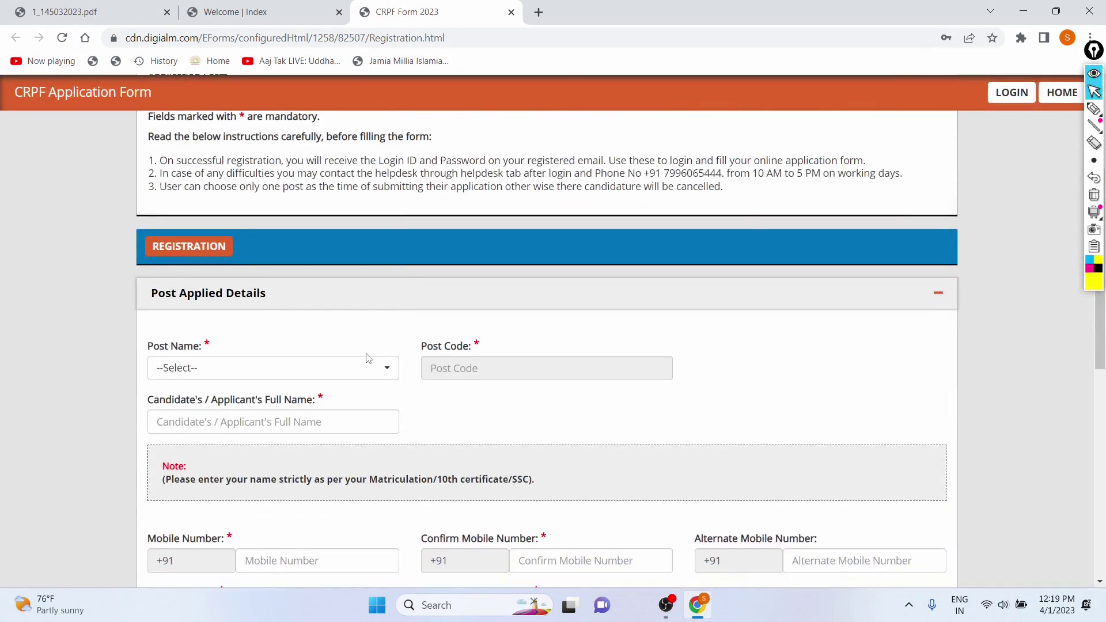
{"action": "scroll", "coordinate": [375, 359], "scroll_direction": "down", "scroll_amount": 1}
- Open the Post Name dropdown and browse the Constable trade posts
{"action": "left_click", "coordinate": [167, 286]}
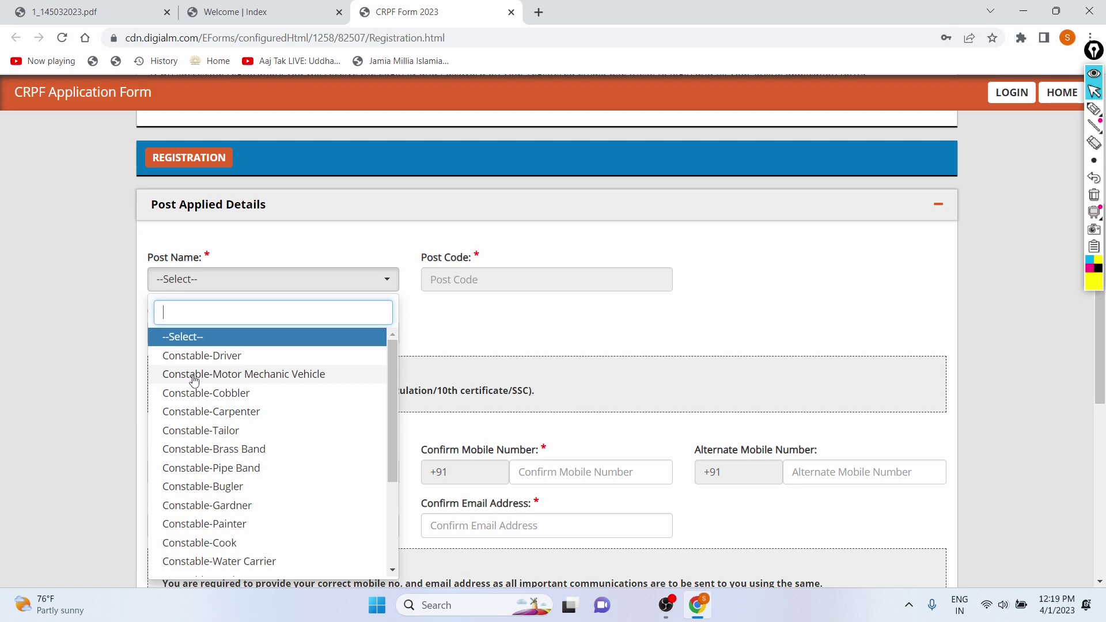
{"action": "scroll", "coordinate": [198, 423], "scroll_direction": "down", "scroll_amount": 2}
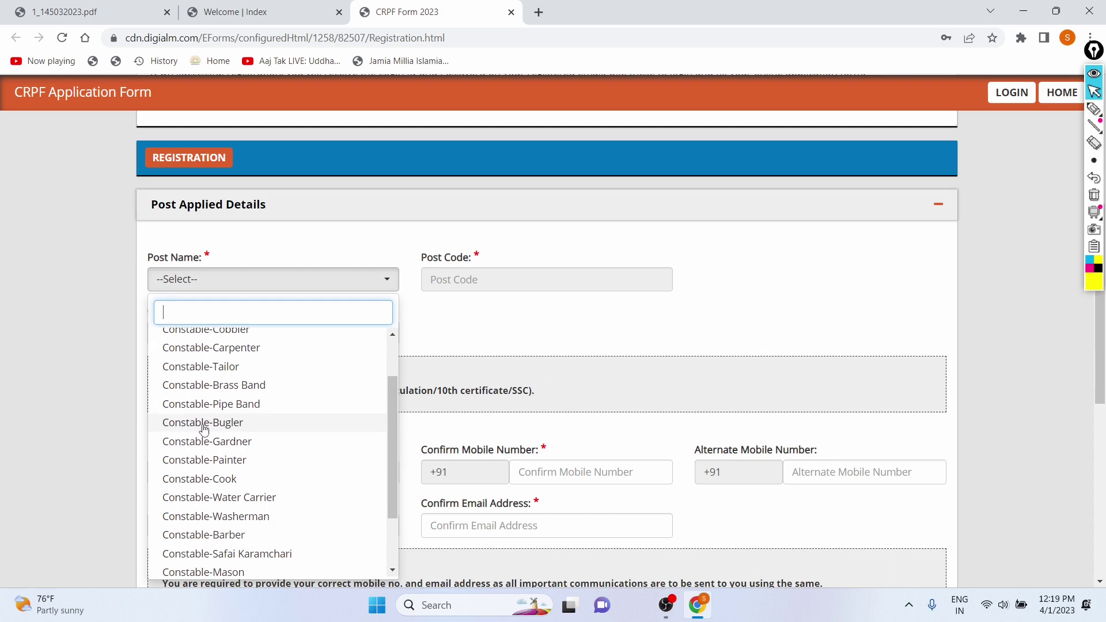
{"action": "scroll", "coordinate": [204, 429], "scroll_direction": "down", "scroll_amount": 3}
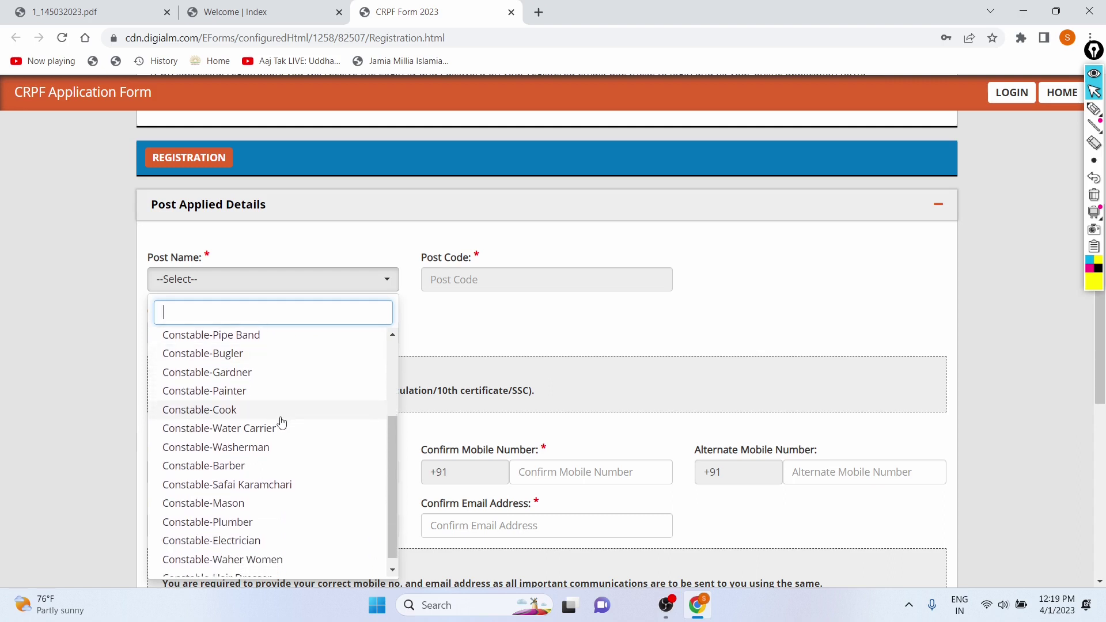
{"action": "scroll", "coordinate": [209, 497], "scroll_direction": "down", "scroll_amount": 1}
{"action": "scroll", "coordinate": [210, 499], "scroll_direction": "down", "scroll_amount": 1}
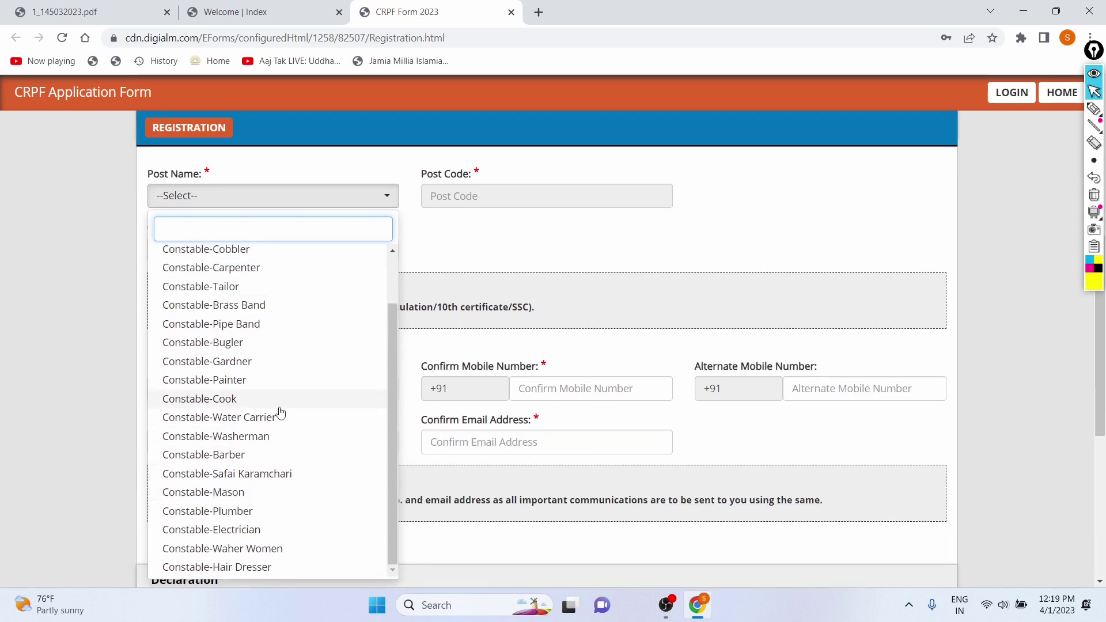
{"action": "scroll", "coordinate": [279, 414], "scroll_direction": "up", "scroll_amount": 2}
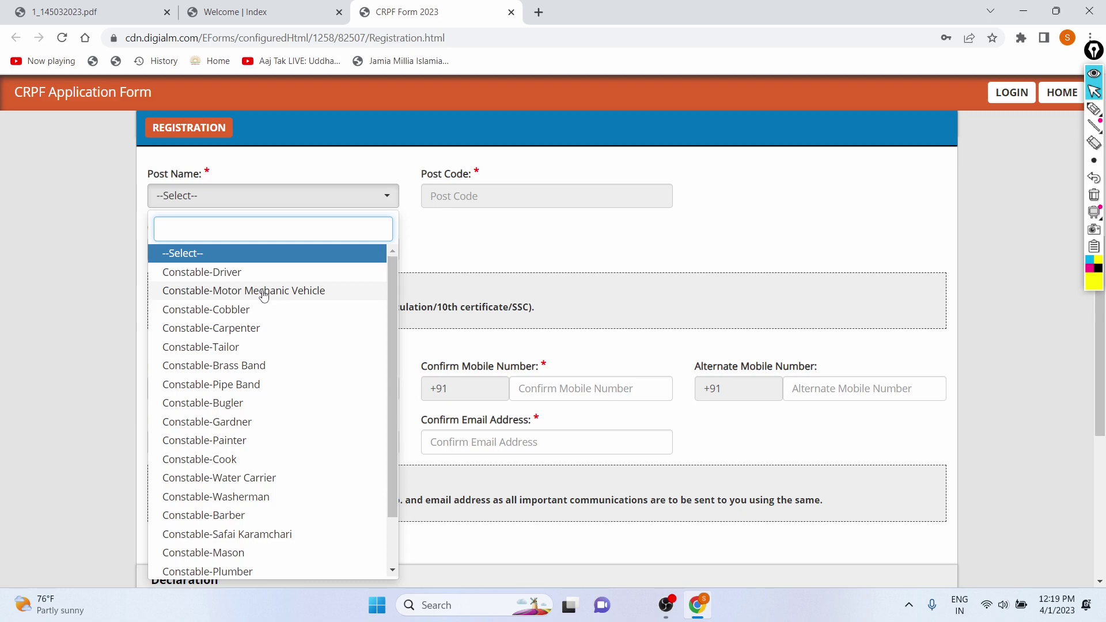
{"action": "scroll", "coordinate": [237, 363], "scroll_direction": "down", "scroll_amount": 1}
{"action": "scroll", "coordinate": [219, 547], "scroll_direction": "down", "scroll_amount": 1}
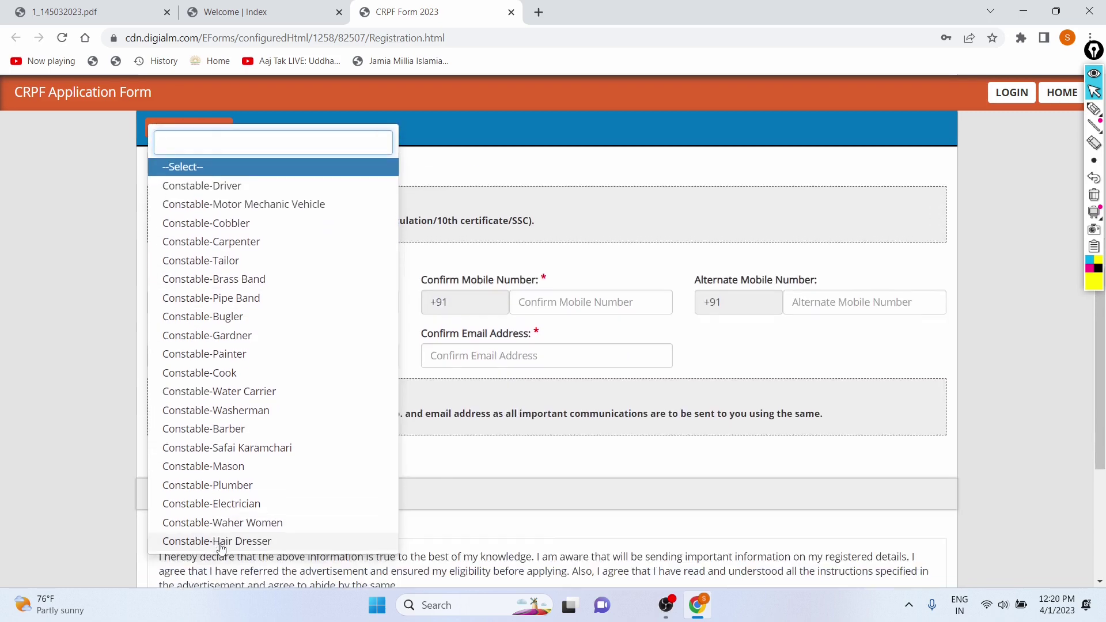
{"action": "scroll", "coordinate": [244, 462], "scroll_direction": "up", "scroll_amount": 3}
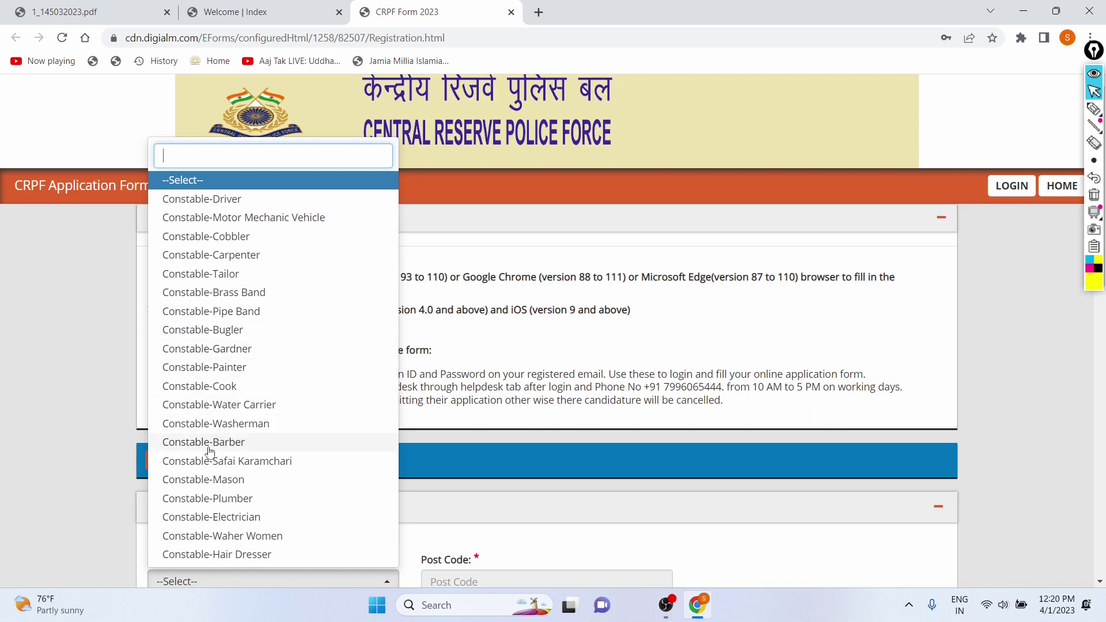
{"action": "scroll", "coordinate": [208, 446], "scroll_direction": "down", "scroll_amount": 1}
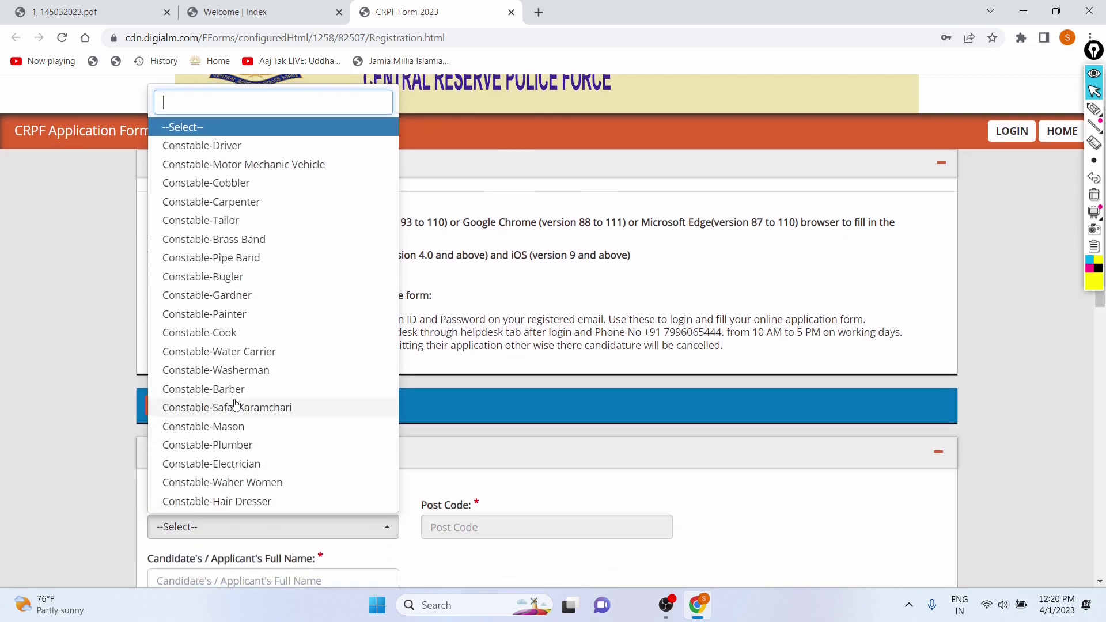
{"action": "scroll", "coordinate": [235, 407], "scroll_direction": "up", "scroll_amount": 1}
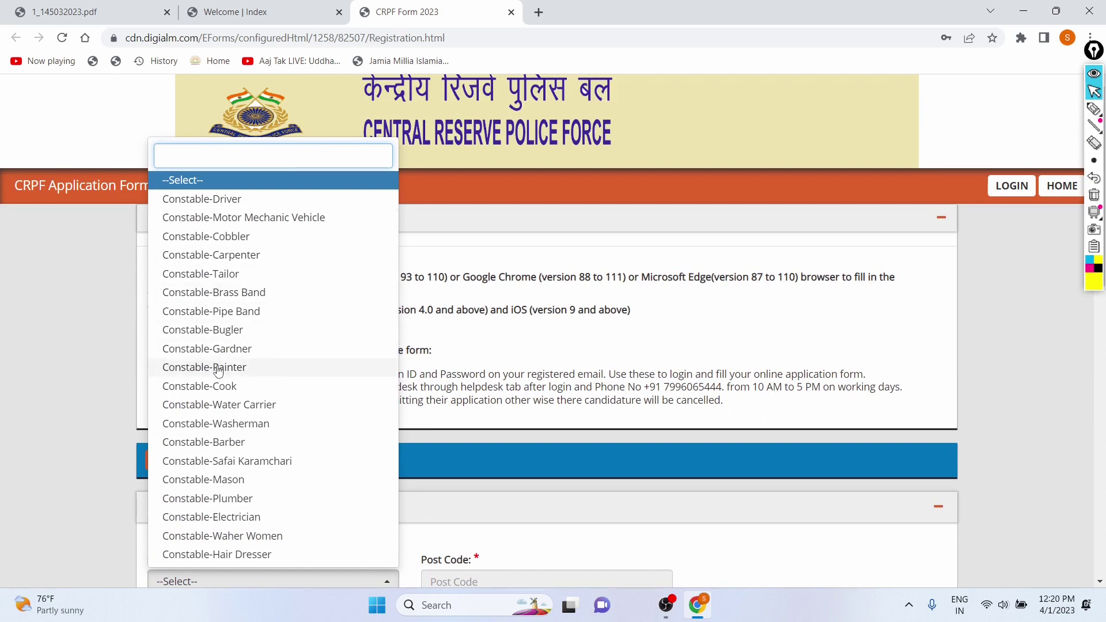
- Choose Constable-Carpenter as the post applied for
{"action": "left_click", "coordinate": [229, 257]}
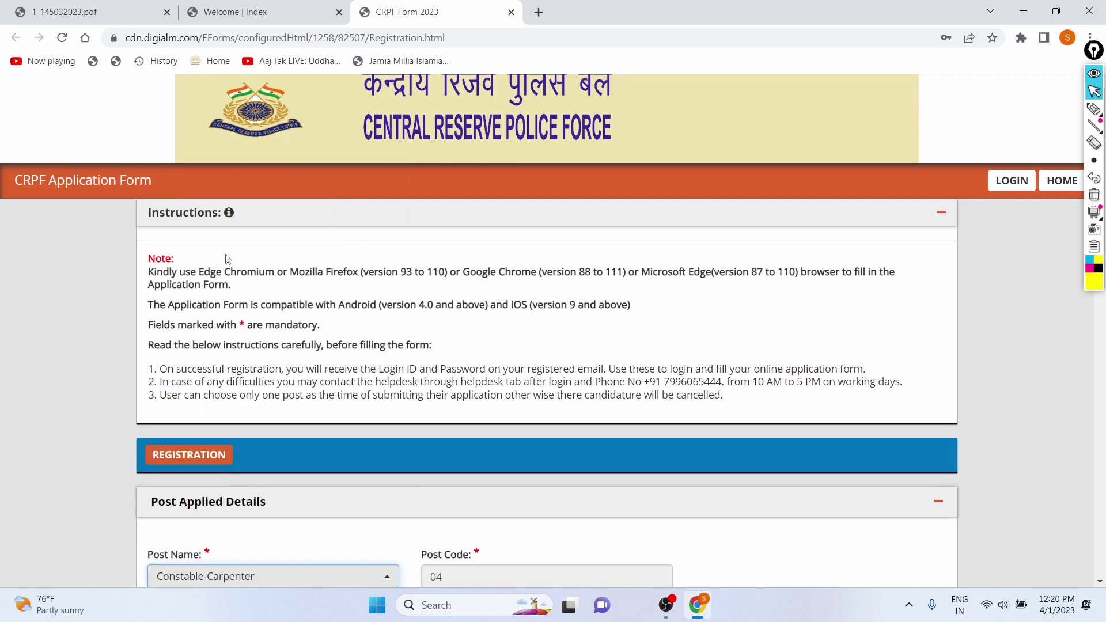
{"action": "scroll", "coordinate": [226, 259], "scroll_direction": "down", "scroll_amount": 5}
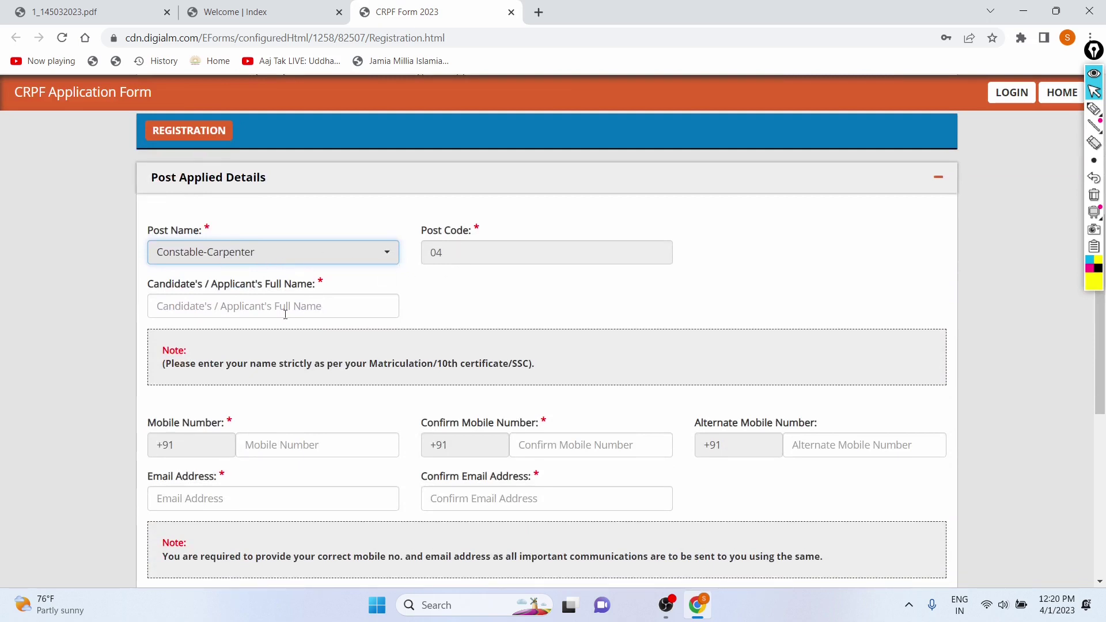
{"action": "scroll", "coordinate": [284, 314], "scroll_direction": "down", "scroll_amount": 1}
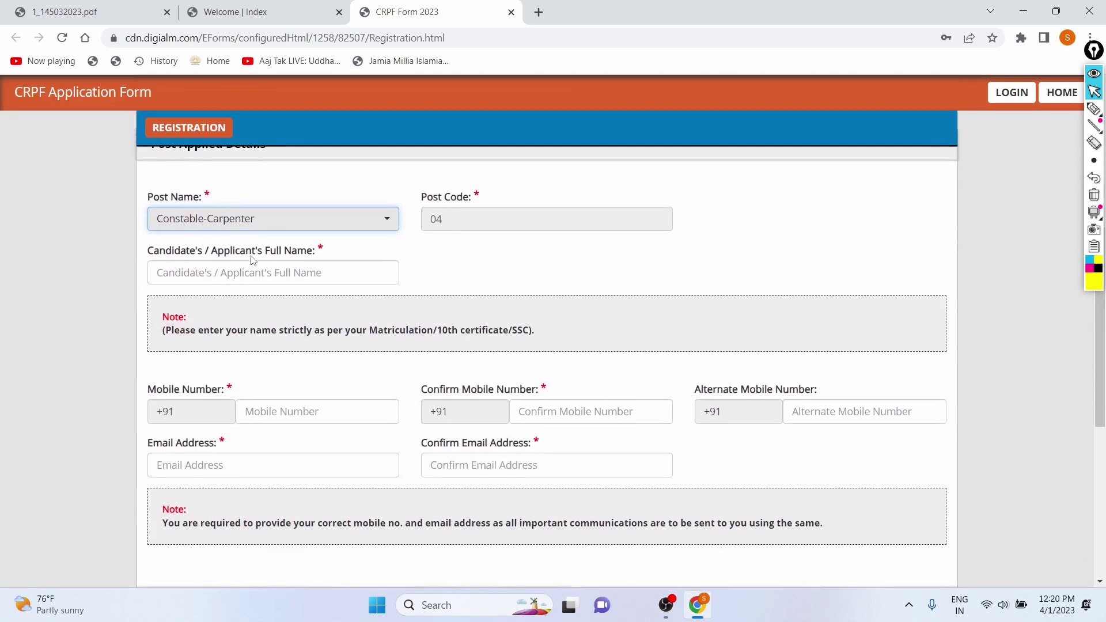
- Enter the candidate's full name and highlight the Matriculation/10th certificate note
{"action": "left_click", "coordinate": [243, 273]}
{"action": "type", "text": "SORAV"}
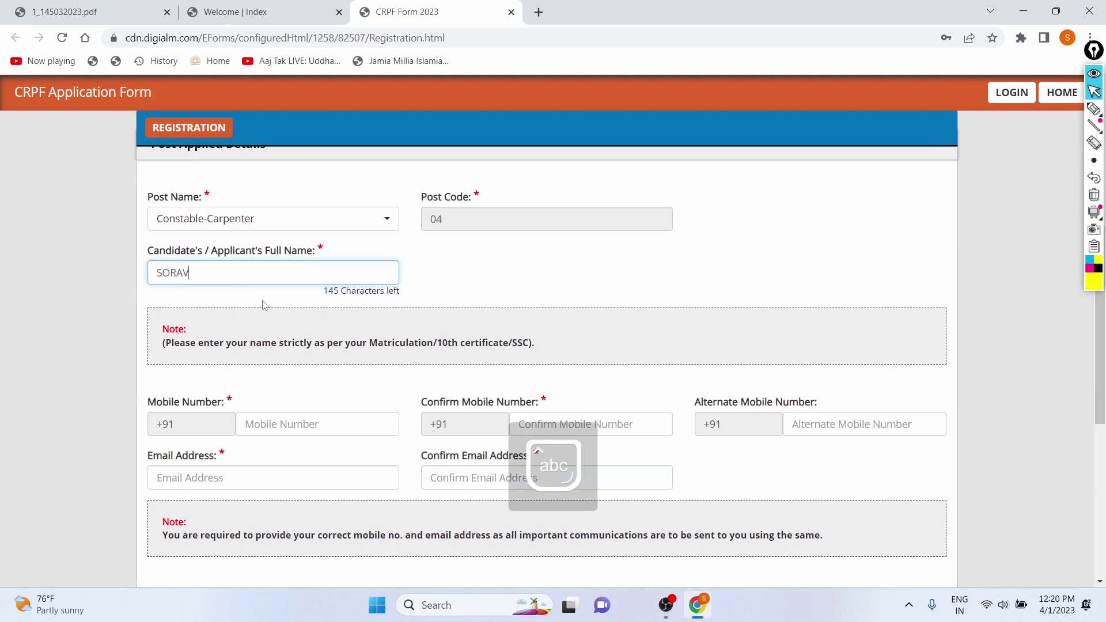
{"action": "scroll", "coordinate": [266, 307], "scroll_direction": "down", "scroll_amount": 2}
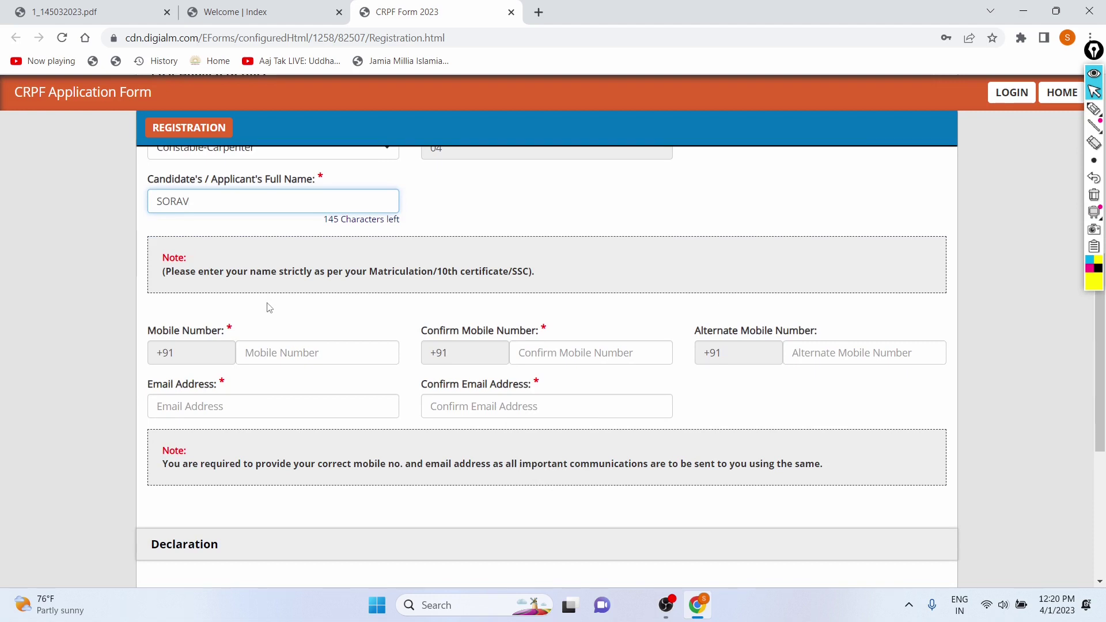
{"action": "scroll", "coordinate": [265, 324], "scroll_direction": "down", "scroll_amount": 1}
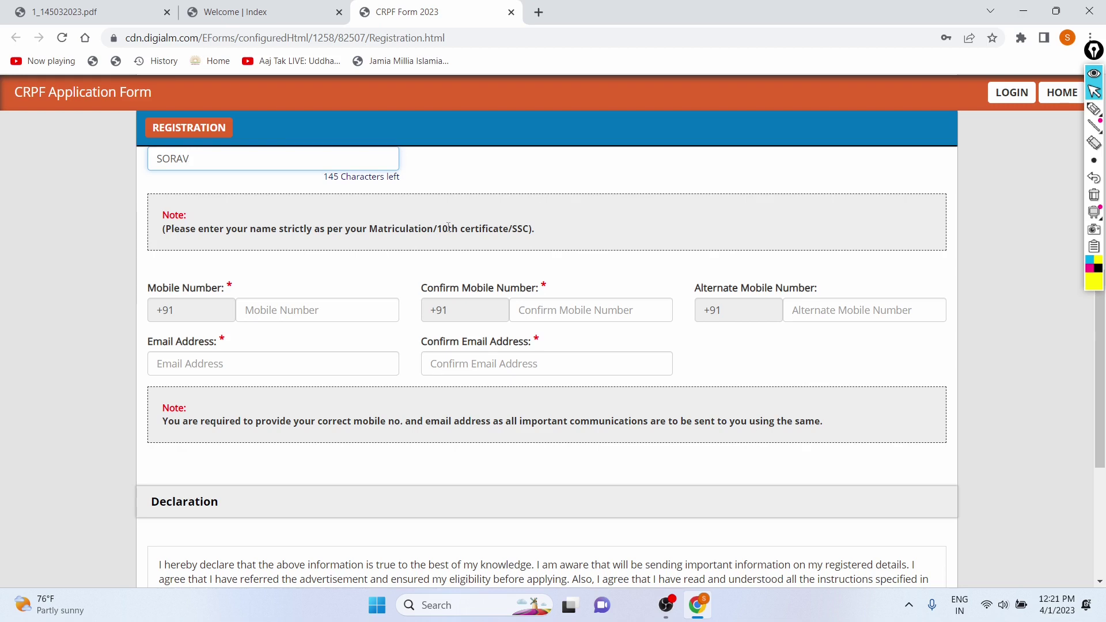
{"action": "scroll", "coordinate": [449, 227], "scroll_direction": "up", "scroll_amount": 1}
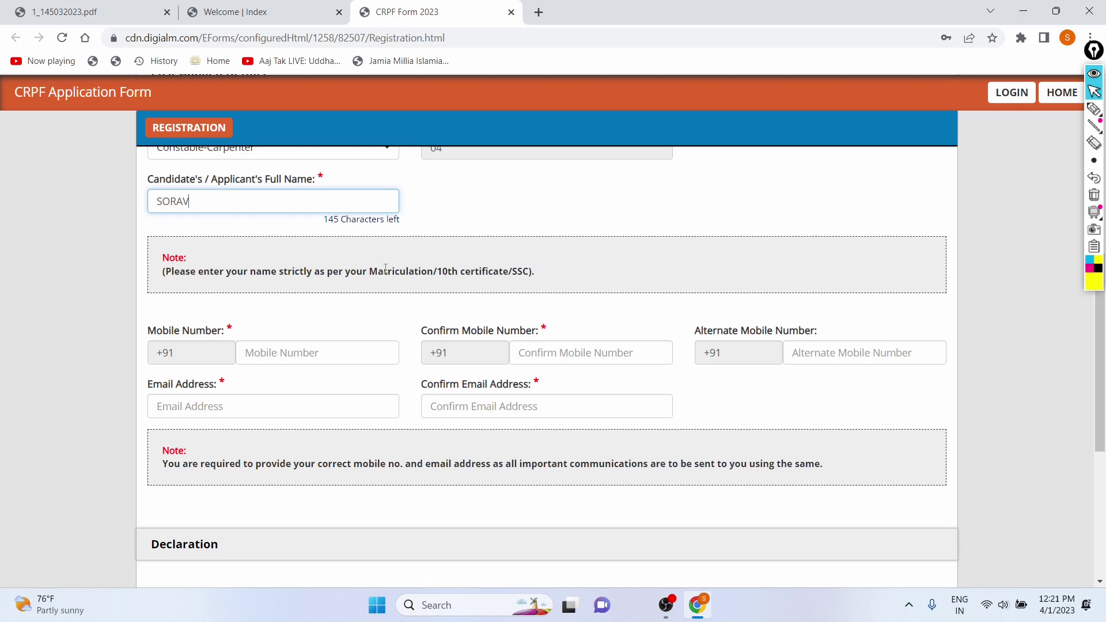
{"action": "left_click_drag", "start_coordinate": [373, 271], "coordinate": [550, 275]}
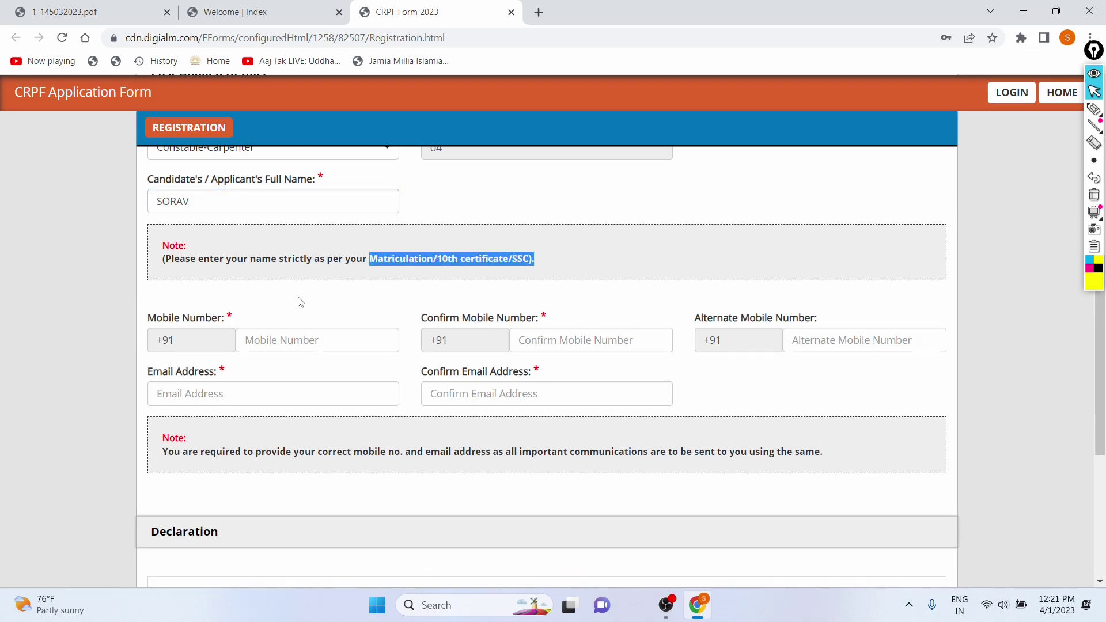
- Enter the candidate's ten-digit mobile number in Mobile Number and Confirm Mobile Number
{"action": "left_click", "coordinate": [294, 339]}
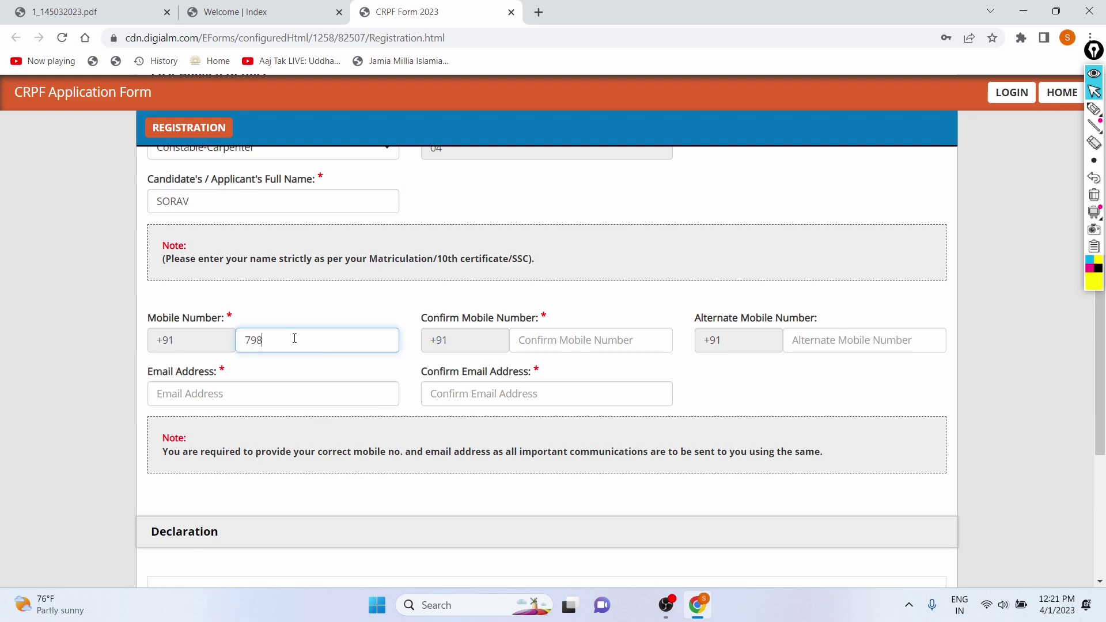
{"action": "left_click", "coordinate": [566, 337]}
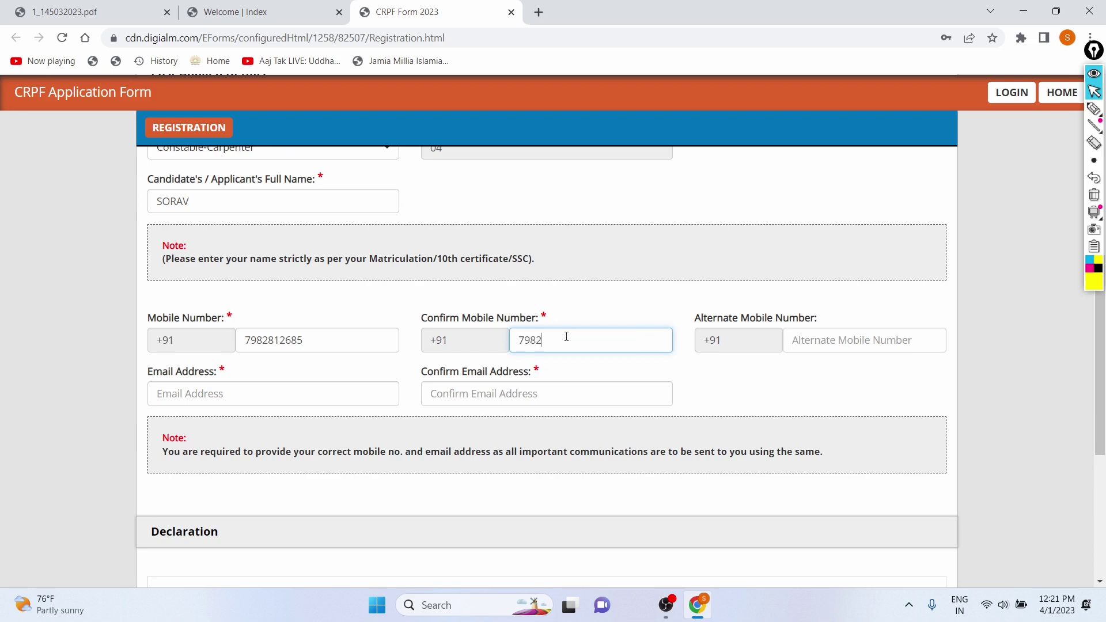
{"action": "scroll", "coordinate": [832, 368], "scroll_direction": "down", "scroll_amount": 1}
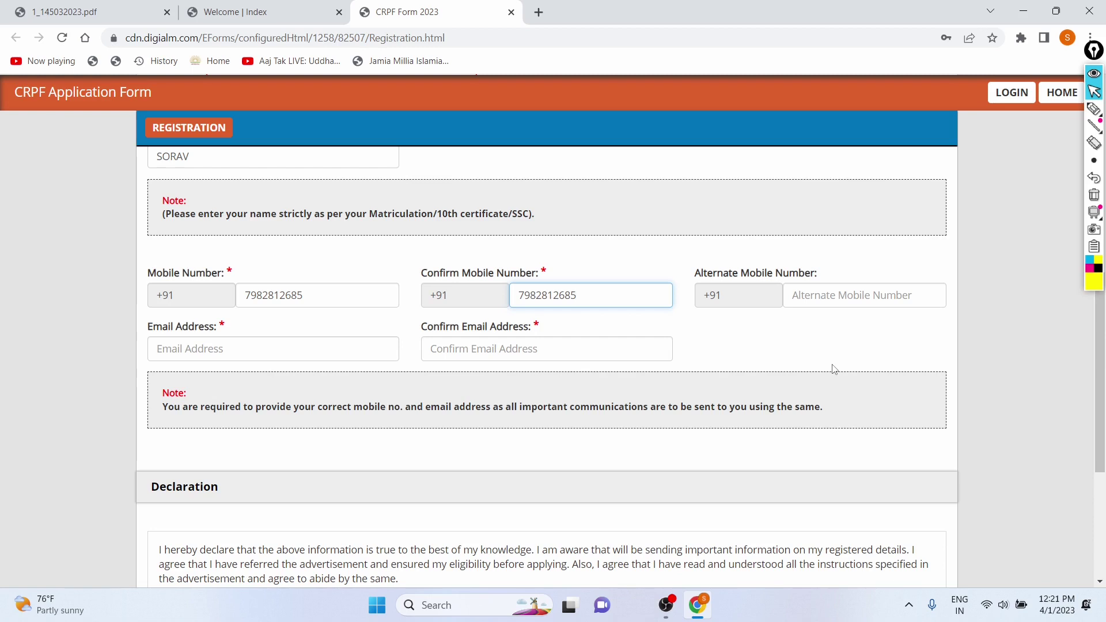
{"action": "left_click", "coordinate": [832, 299]}
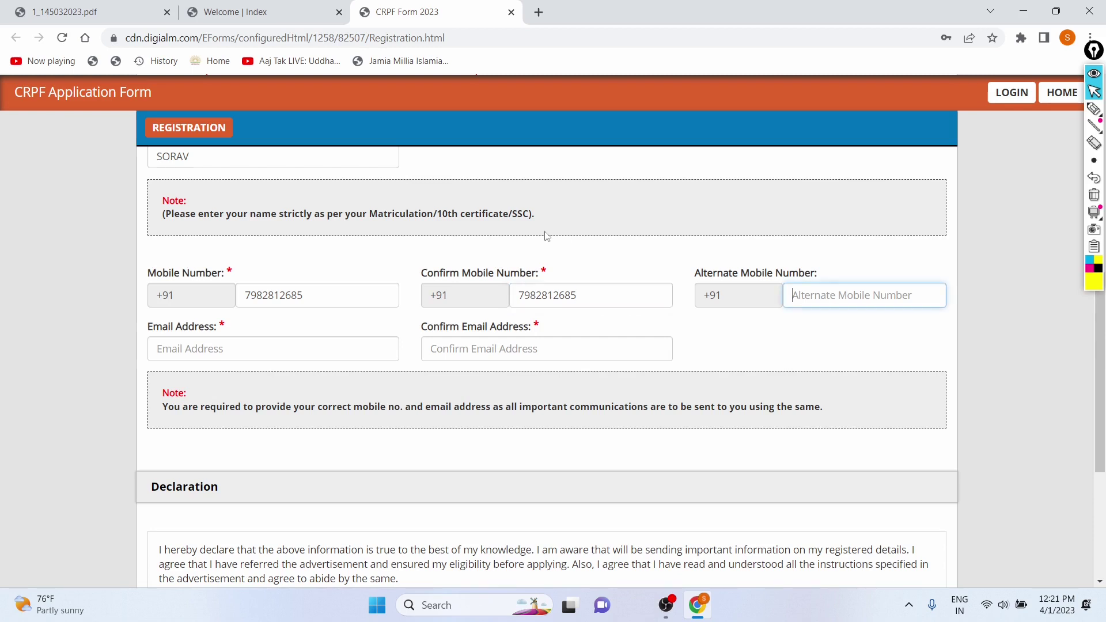
{"action": "left_click_drag", "start_coordinate": [422, 273], "coordinate": [556, 277]}
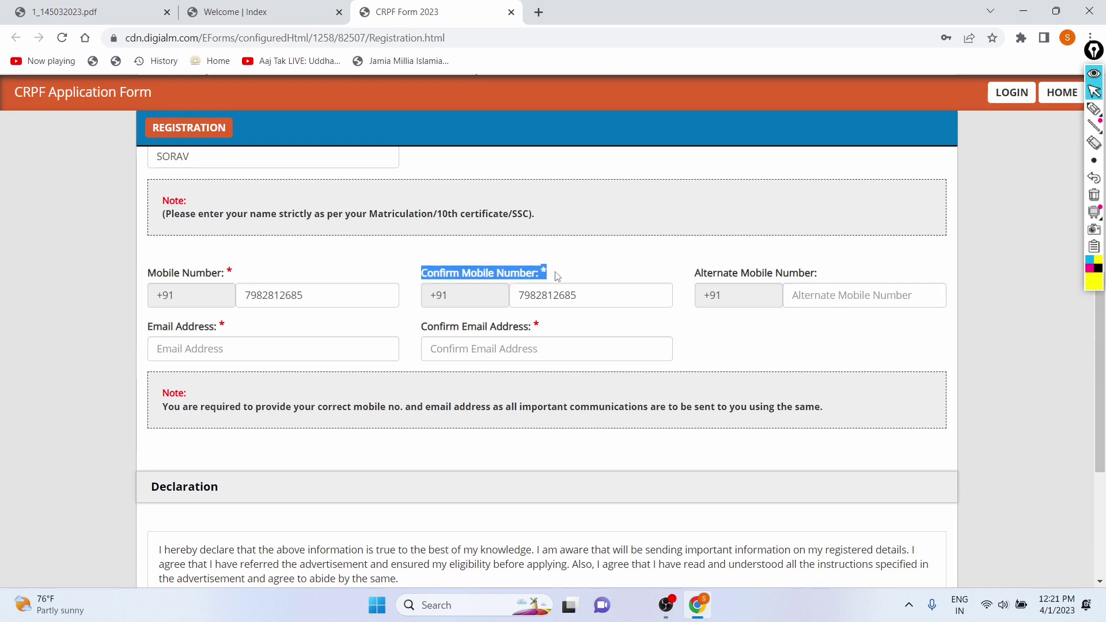
{"action": "left_click", "coordinate": [557, 277]}
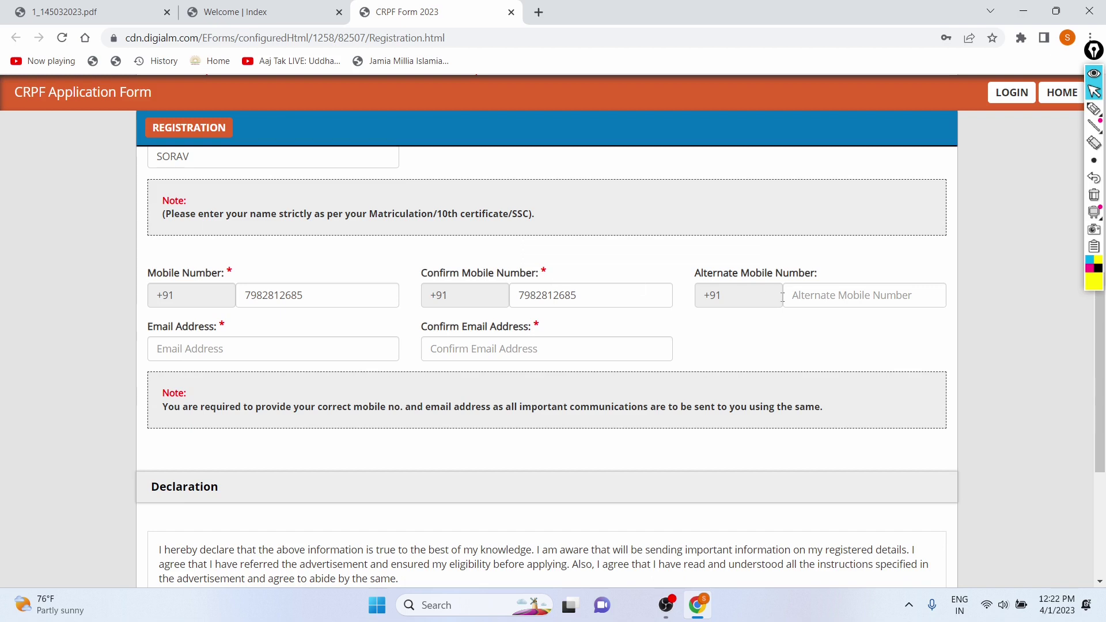
- Enter the candidate's email in Email Address and Confirm Email Address, the first with a typo
{"action": "left_click", "coordinate": [263, 355]}
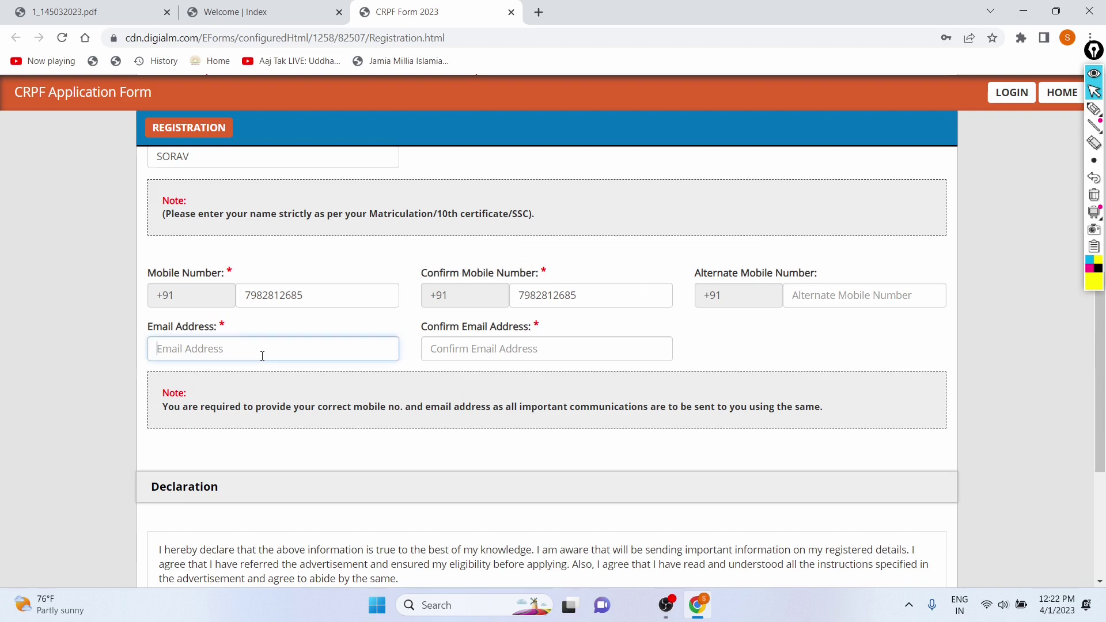
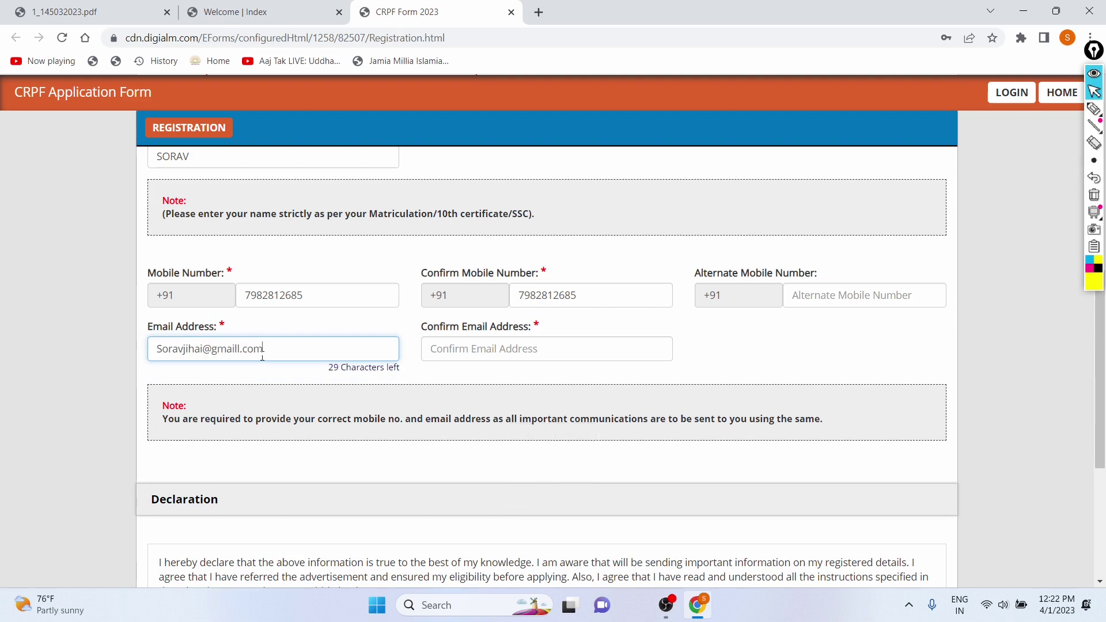
{"action": "left_click", "coordinate": [437, 348]}
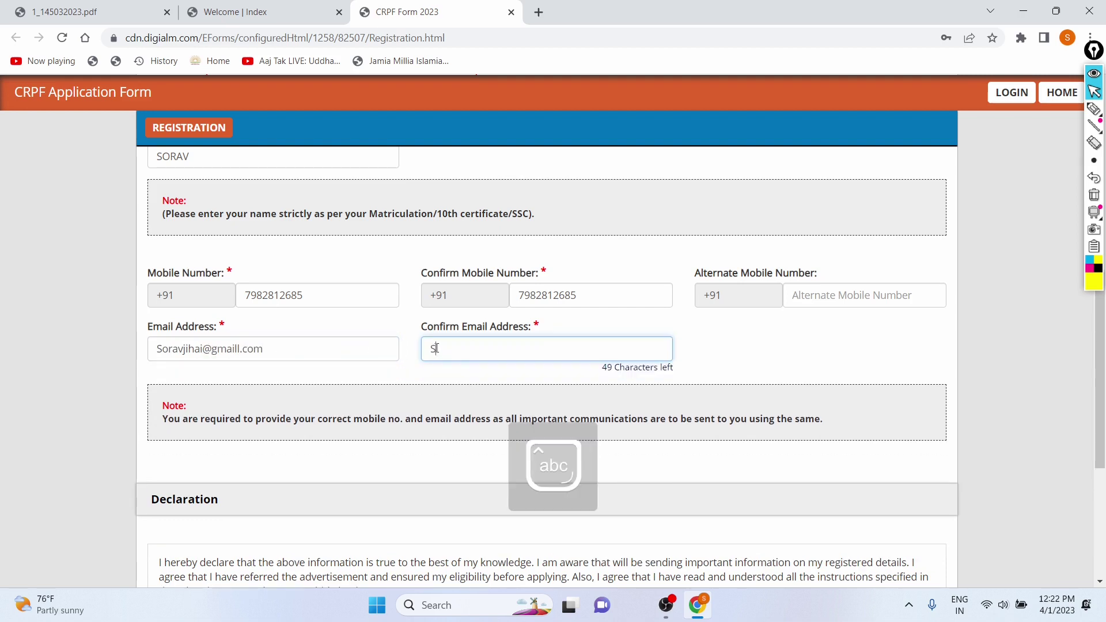
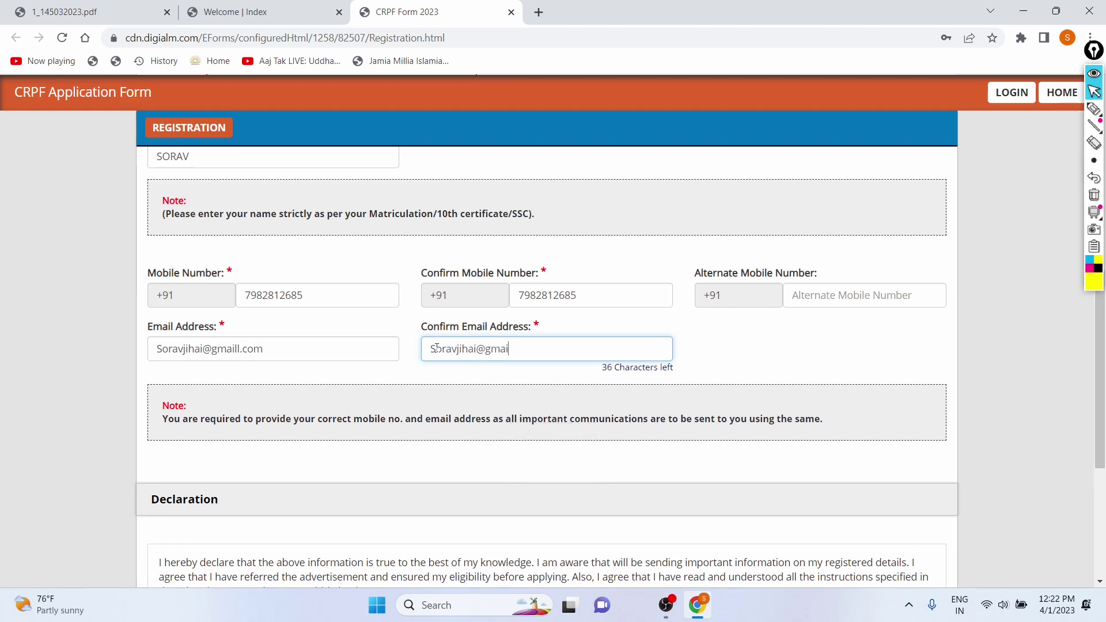
{"action": "scroll", "coordinate": [396, 373], "scroll_direction": "down", "scroll_amount": 1}
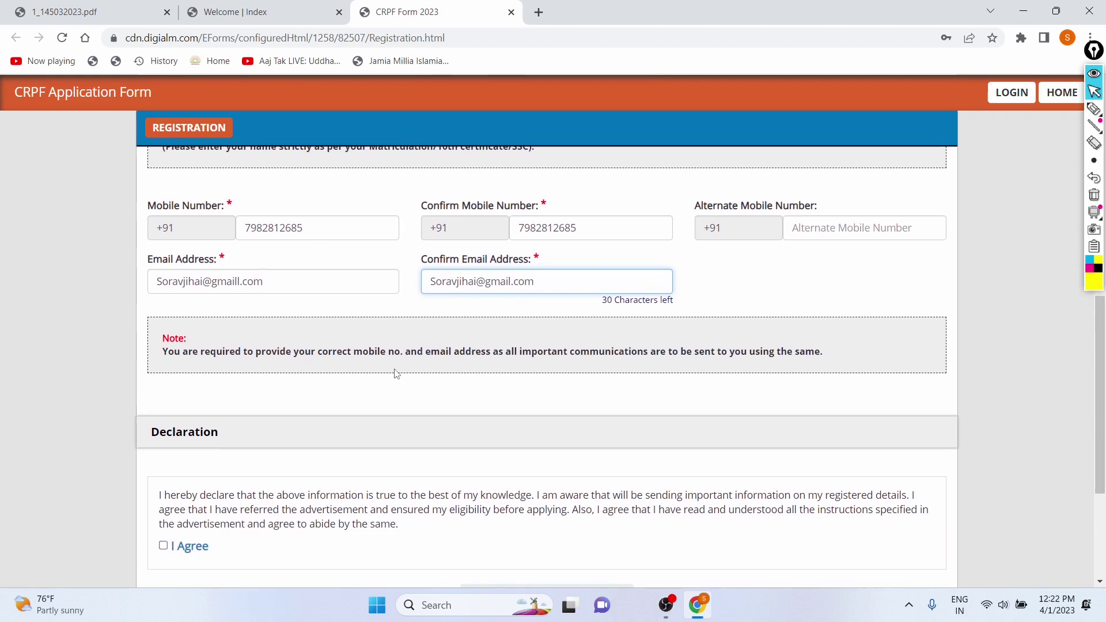
- Dismiss the email mismatch alert, retype the confirmation email, and scroll to the Declaration
{"action": "left_click_drag", "start_coordinate": [287, 272], "coordinate": [154, 290]}
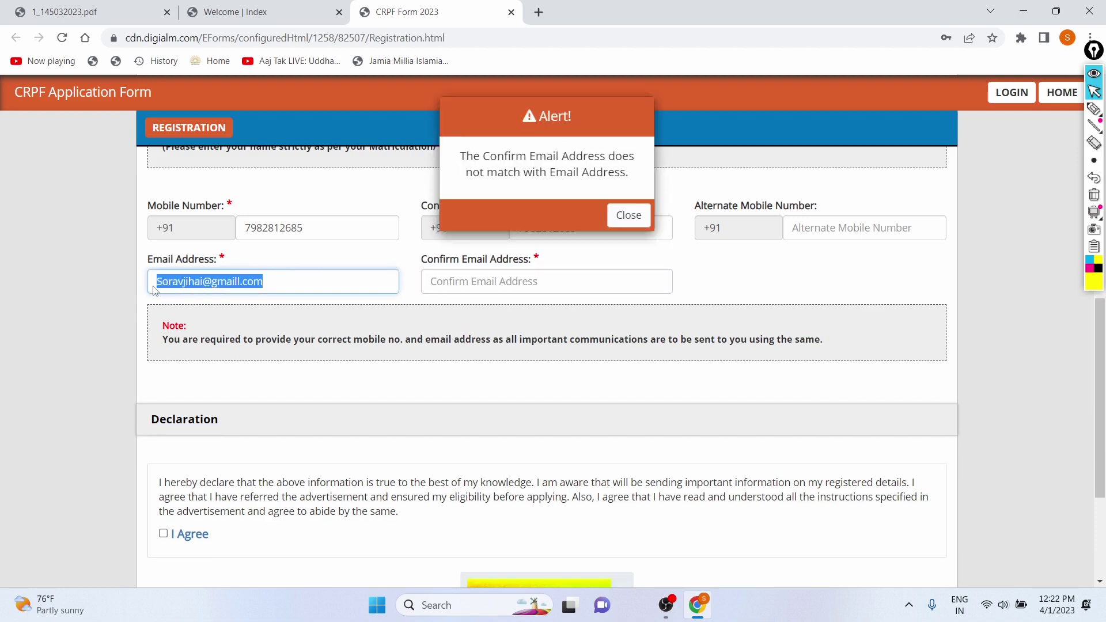
{"action": "left_click", "coordinate": [538, 285]}
{"action": "left_click", "coordinate": [627, 216]}
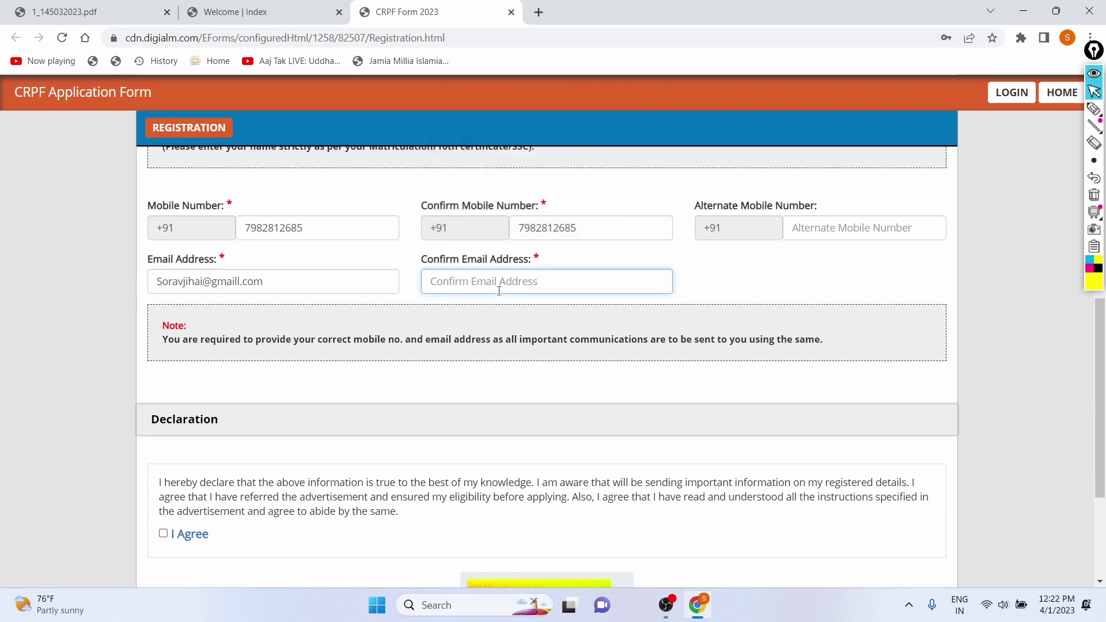
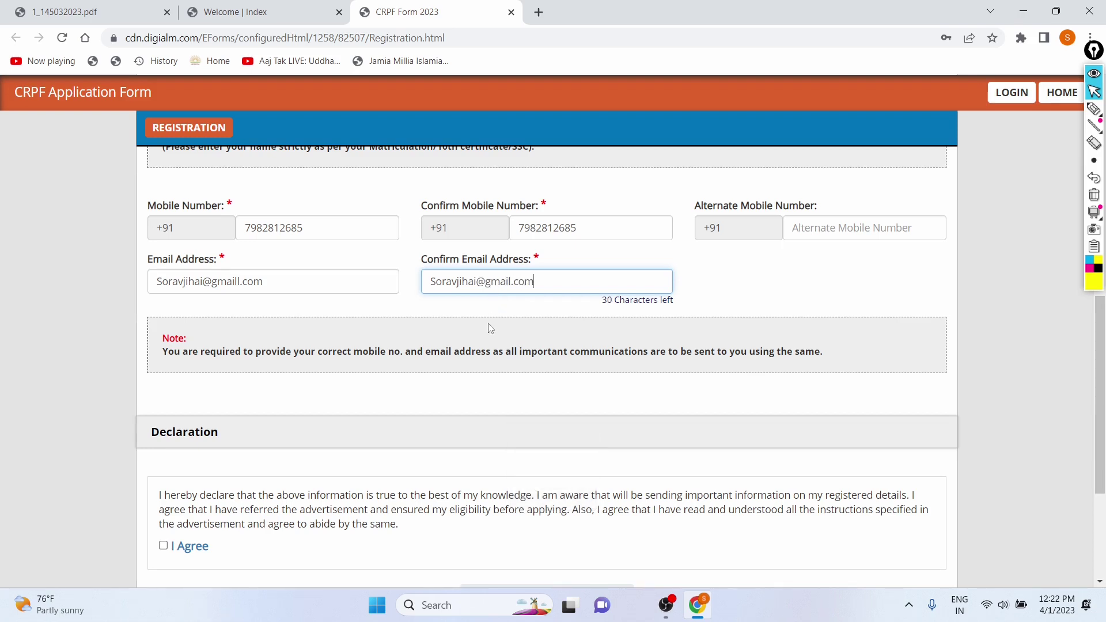
{"action": "scroll", "coordinate": [488, 328], "scroll_direction": "down", "scroll_amount": 1}
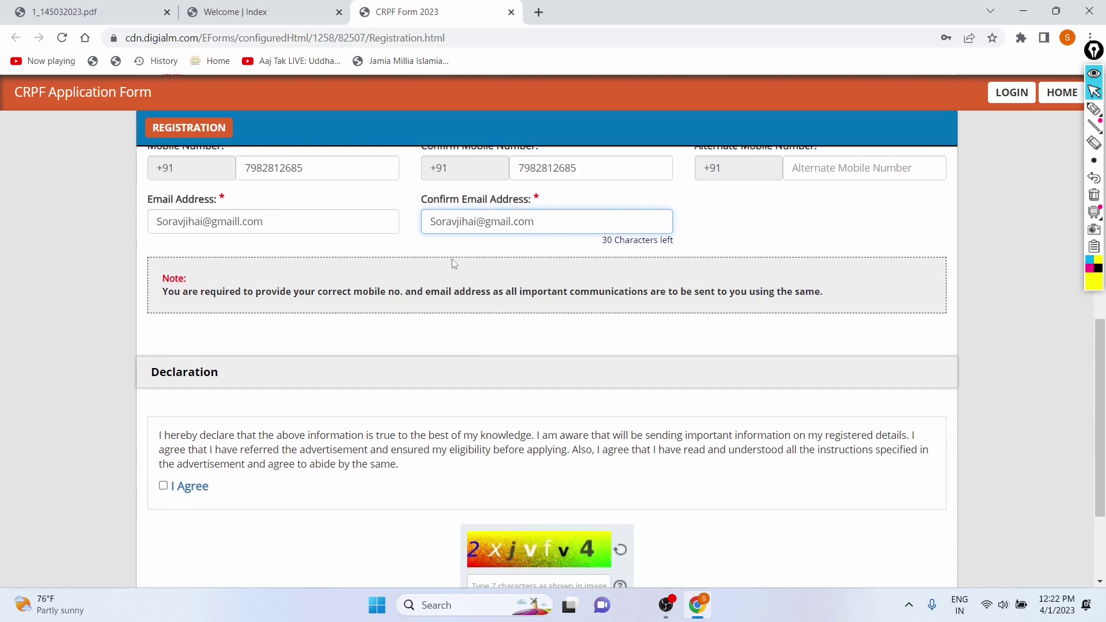
{"action": "scroll", "coordinate": [263, 320], "scroll_direction": "down", "scroll_amount": 2}
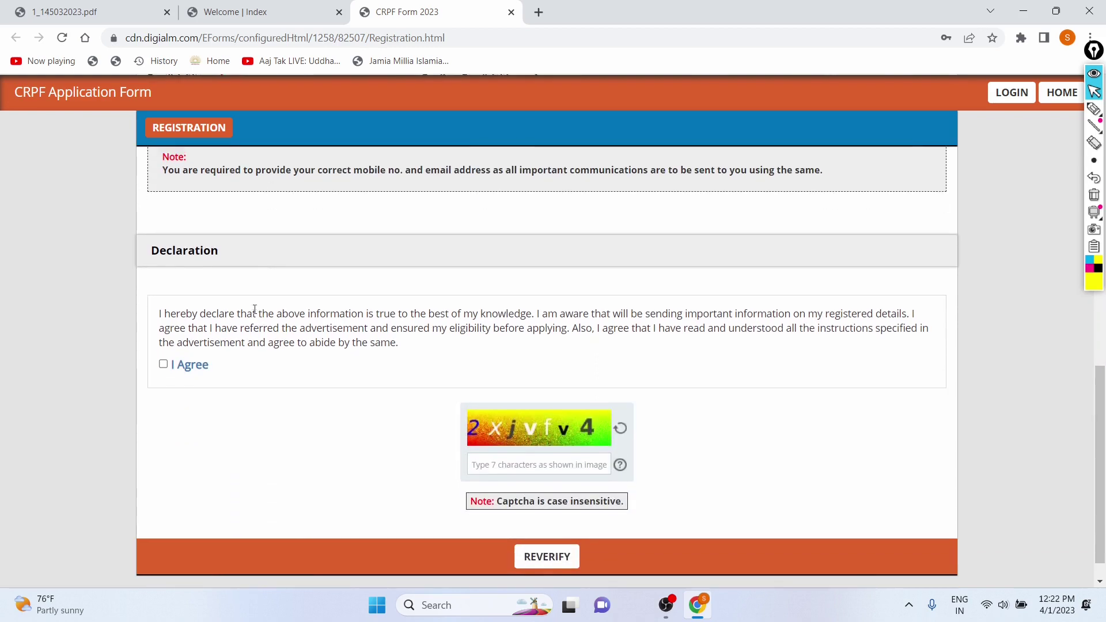
{"action": "scroll", "coordinate": [237, 299], "scroll_direction": "up", "scroll_amount": 1}
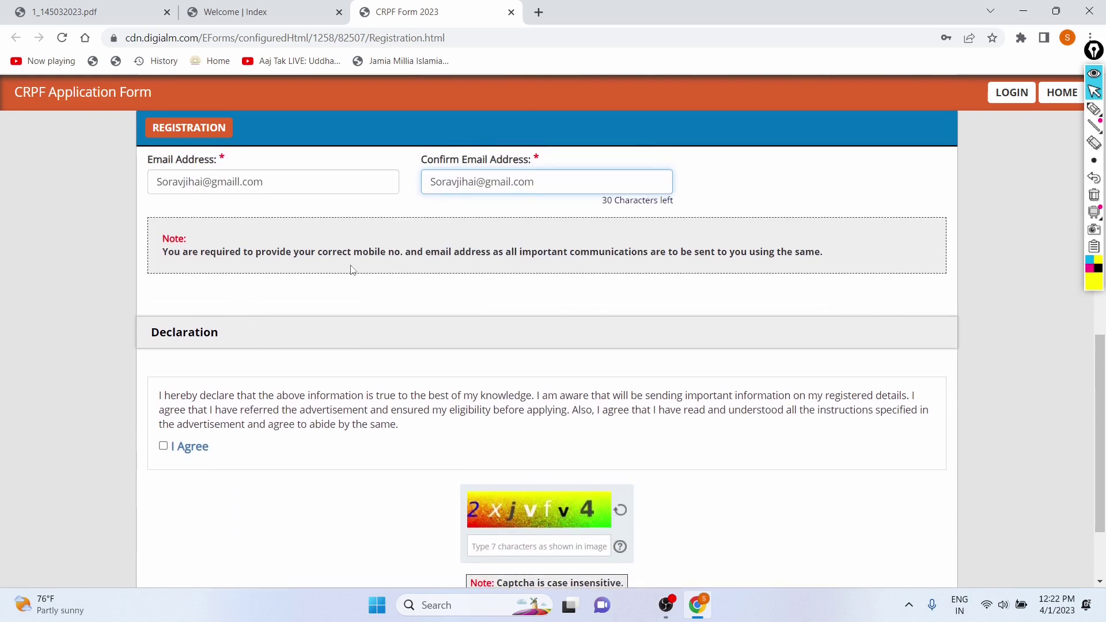
{"action": "scroll", "coordinate": [453, 263], "scroll_direction": "up", "scroll_amount": 1}
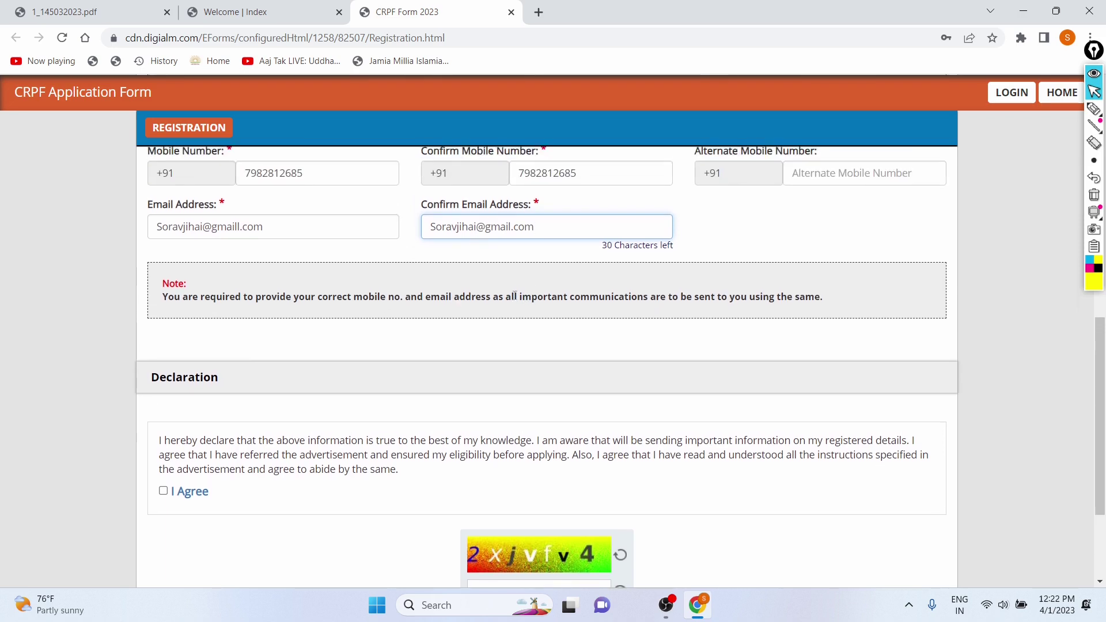
{"action": "scroll", "coordinate": [617, 303], "scroll_direction": "up", "scroll_amount": 1}
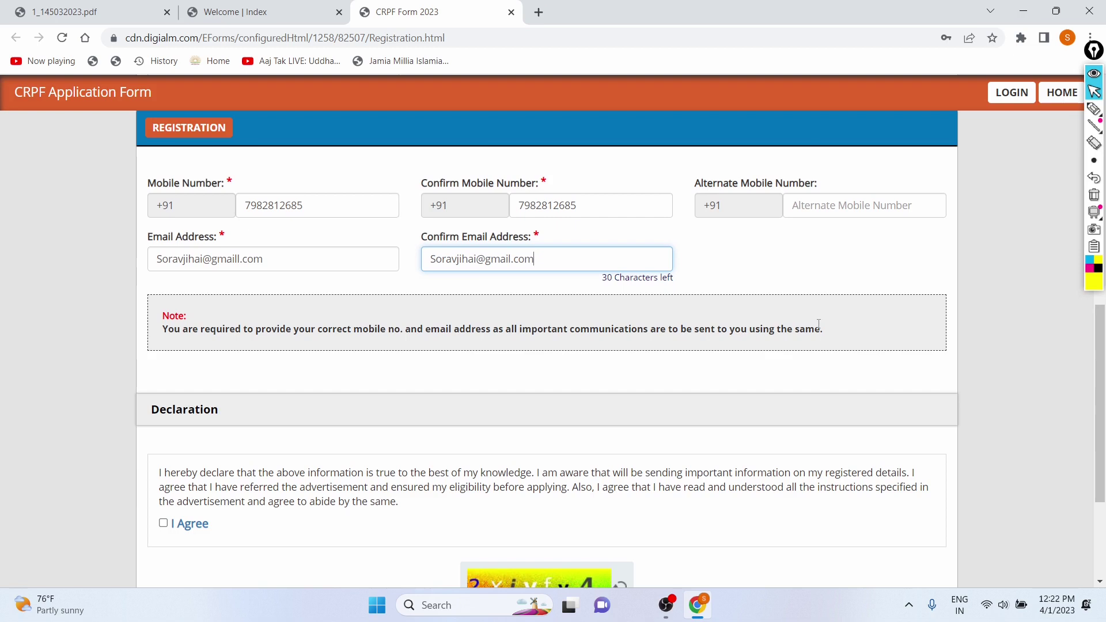
{"action": "scroll", "coordinate": [521, 292], "scroll_direction": "up", "scroll_amount": 1}
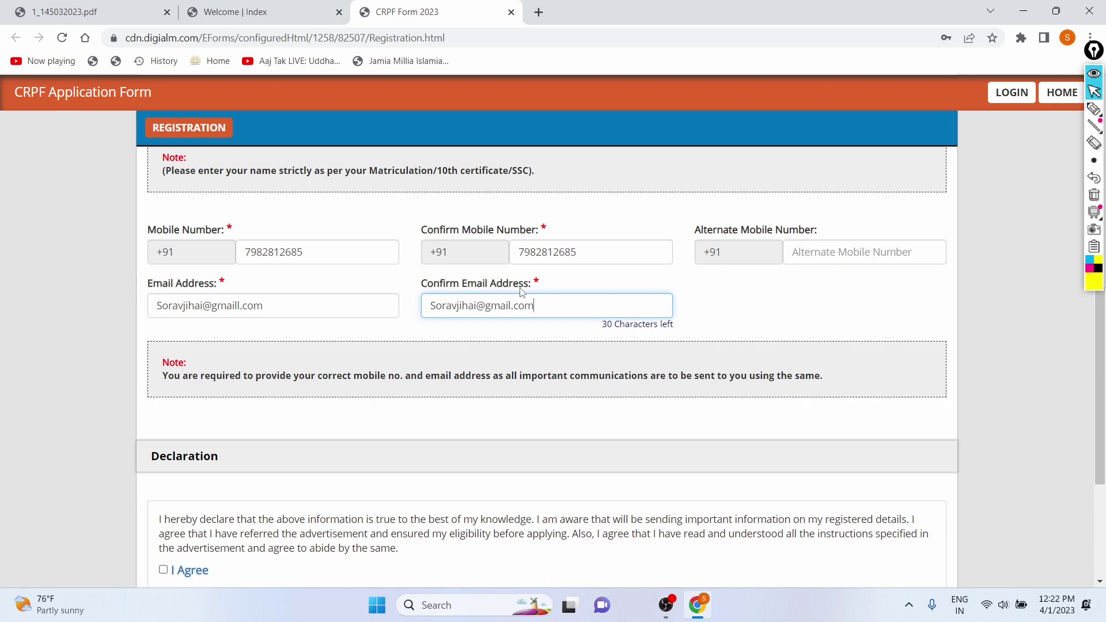
{"action": "scroll", "coordinate": [521, 292], "scroll_direction": "down", "scroll_amount": 4}
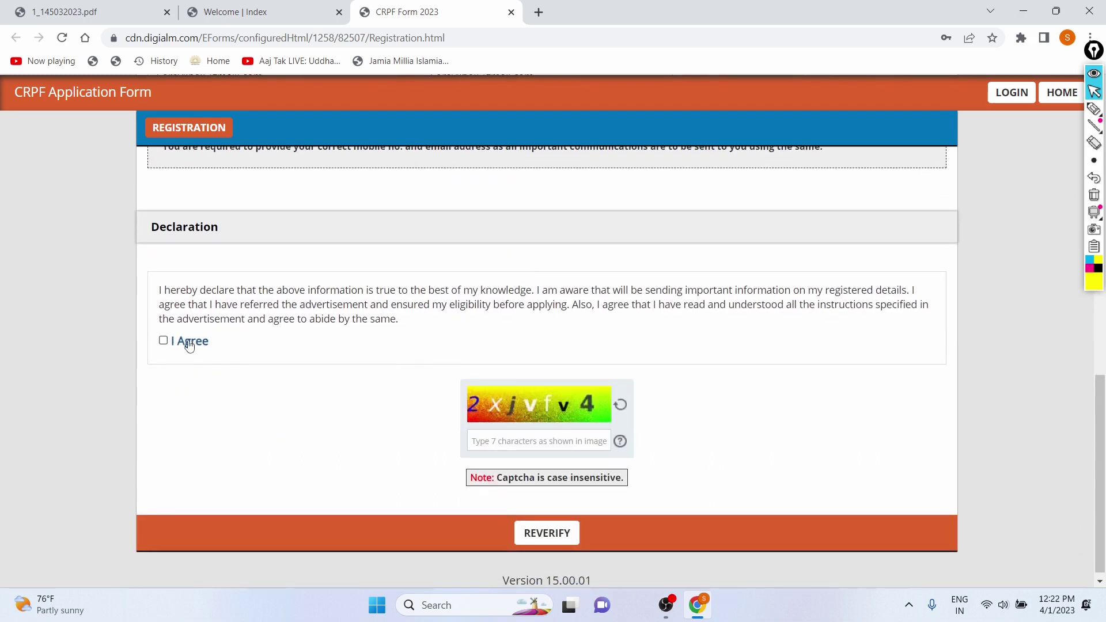
- Try ticking the declaration, dismiss the mismatch alerts, and re-enter the confirmation email
{"action": "left_click", "coordinate": [165, 344]}
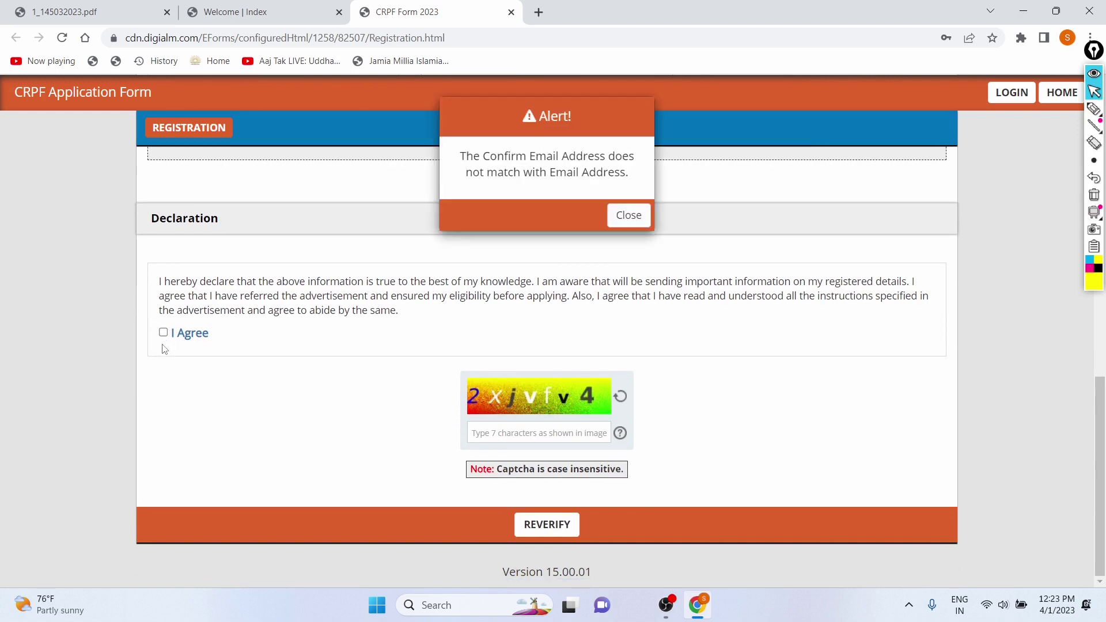
{"action": "left_click", "coordinate": [628, 216]}
{"action": "left_click", "coordinate": [484, 263]}
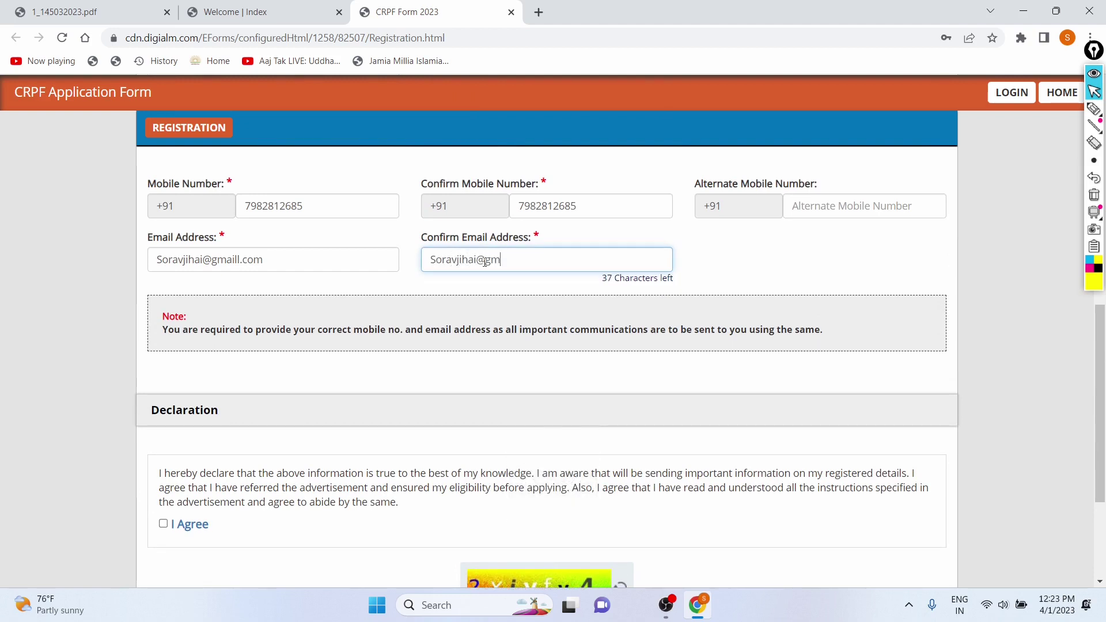
{"action": "scroll", "coordinate": [170, 288], "scroll_direction": "down", "scroll_amount": 2}
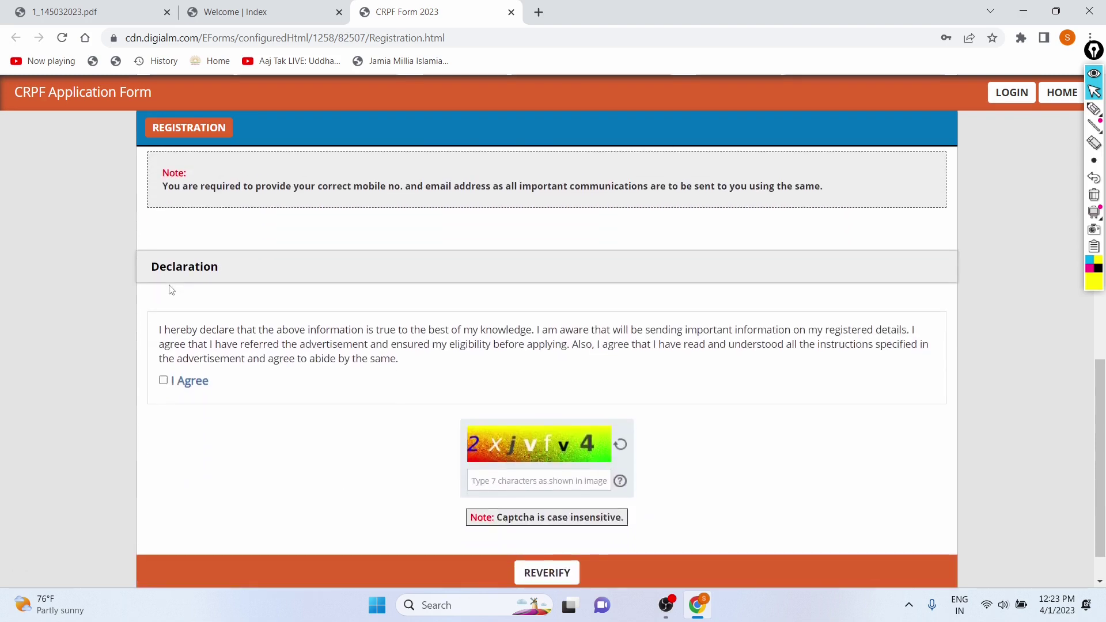
{"action": "left_click", "coordinate": [164, 381]}
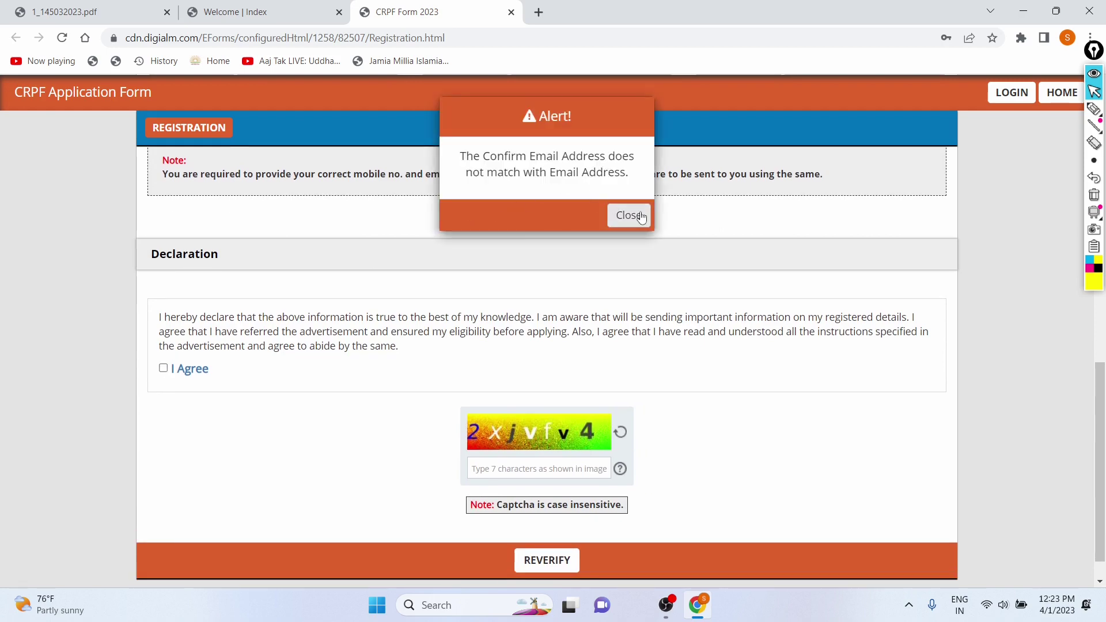
{"action": "left_click", "coordinate": [629, 215]}
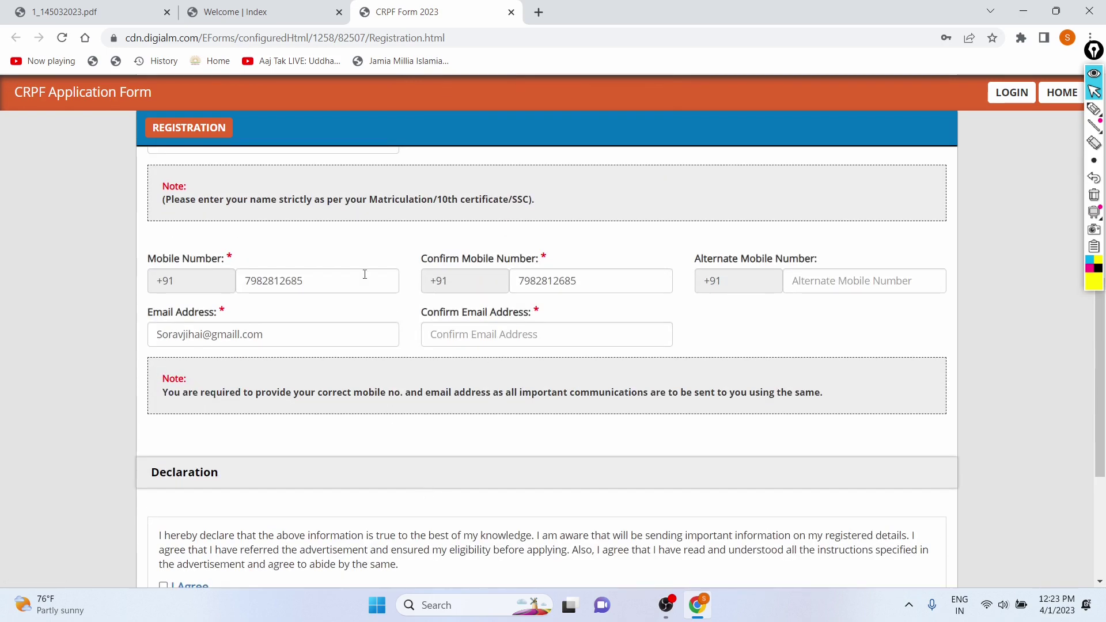
- Replace the misspelled Email Address with the correct one and enter it again in Confirm Email Address
{"action": "left_click", "coordinate": [277, 333]}
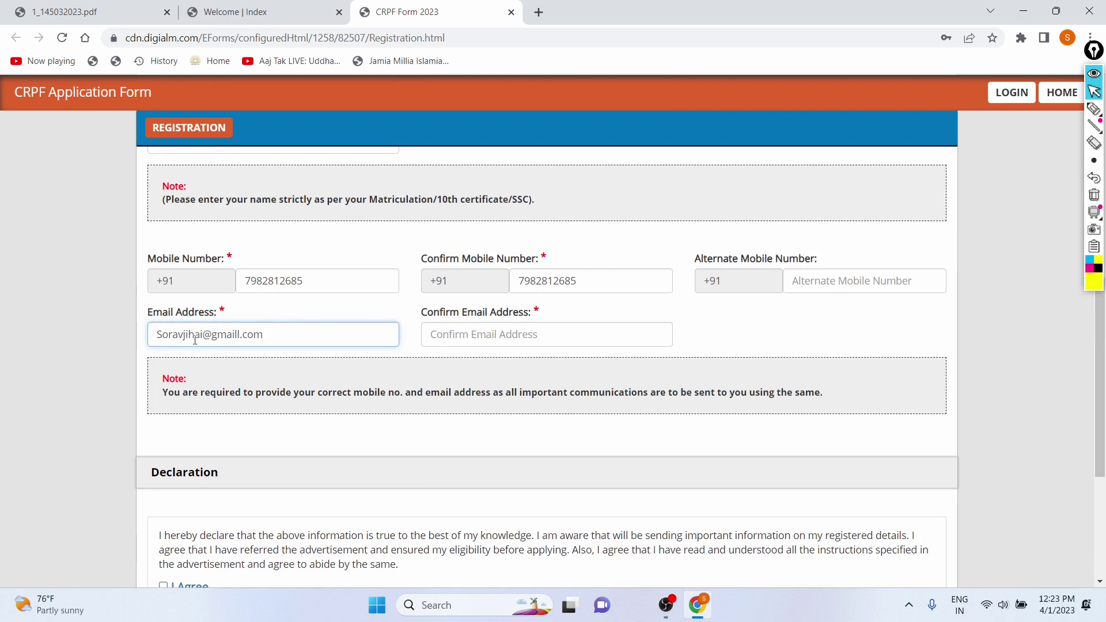
{"action": "key", "text": "ctrl+a"}
{"action": "key", "text": "BackSpace"}
{"action": "key", "text": "Caps_Lock"}
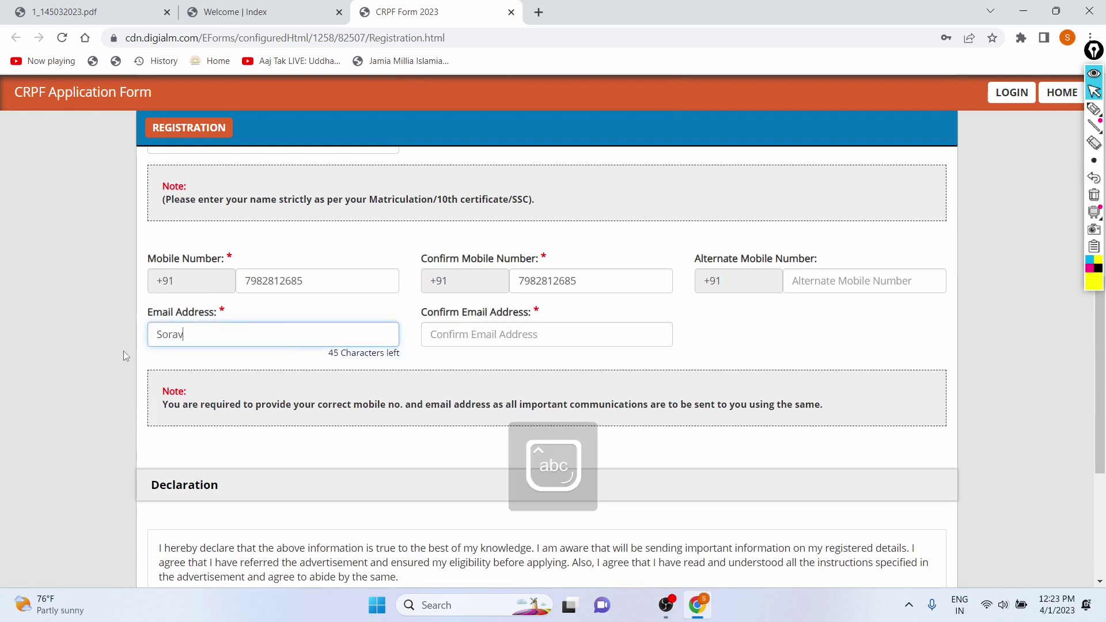
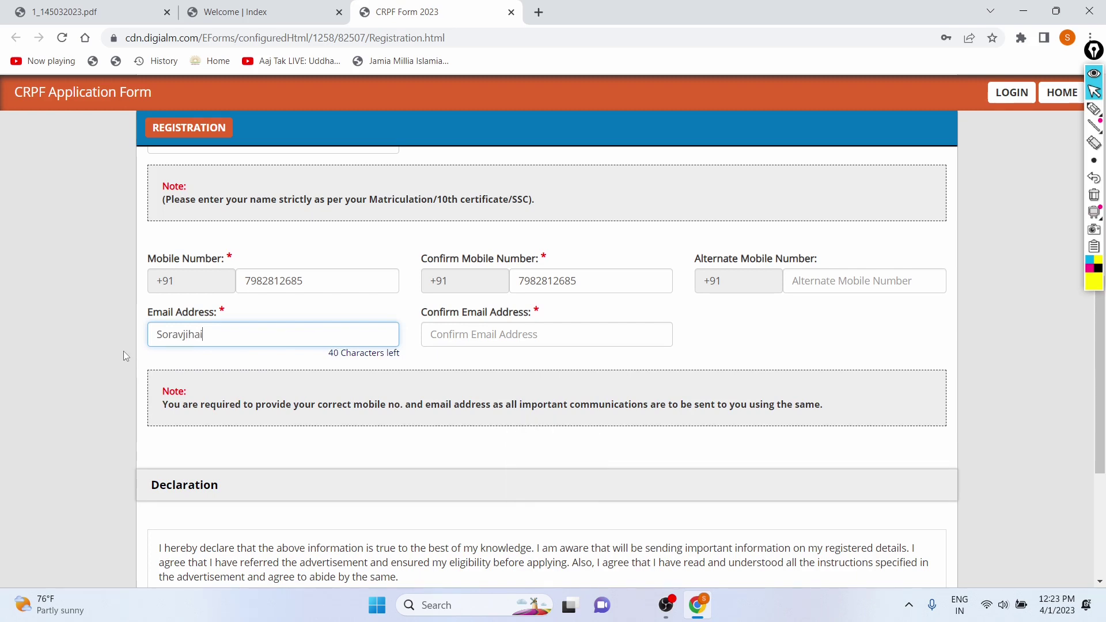
{"action": "left_click", "coordinate": [456, 337]}
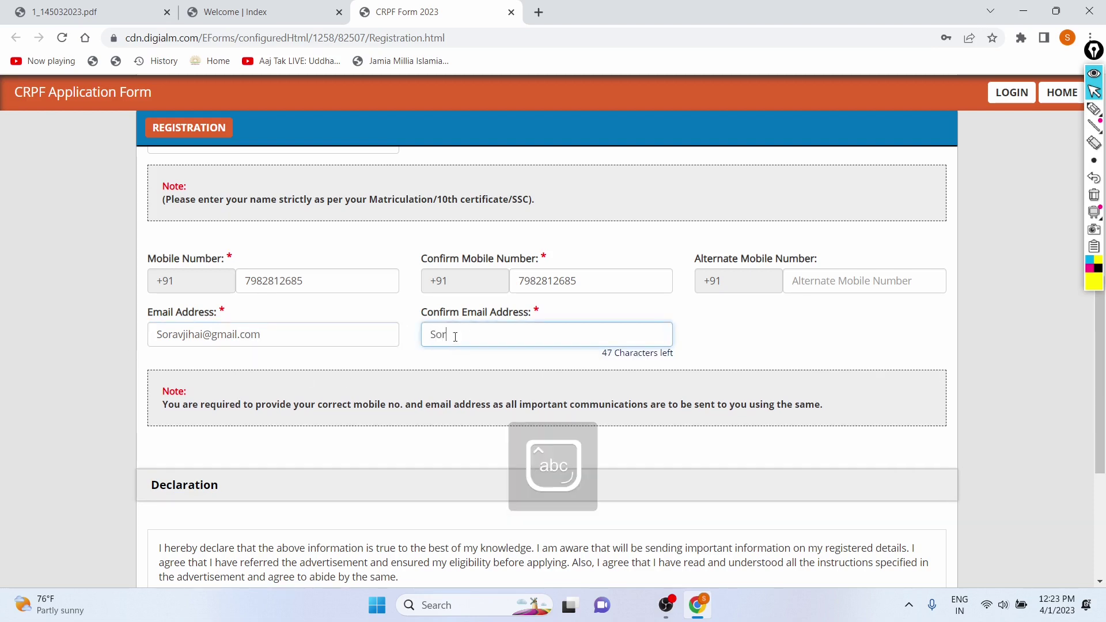
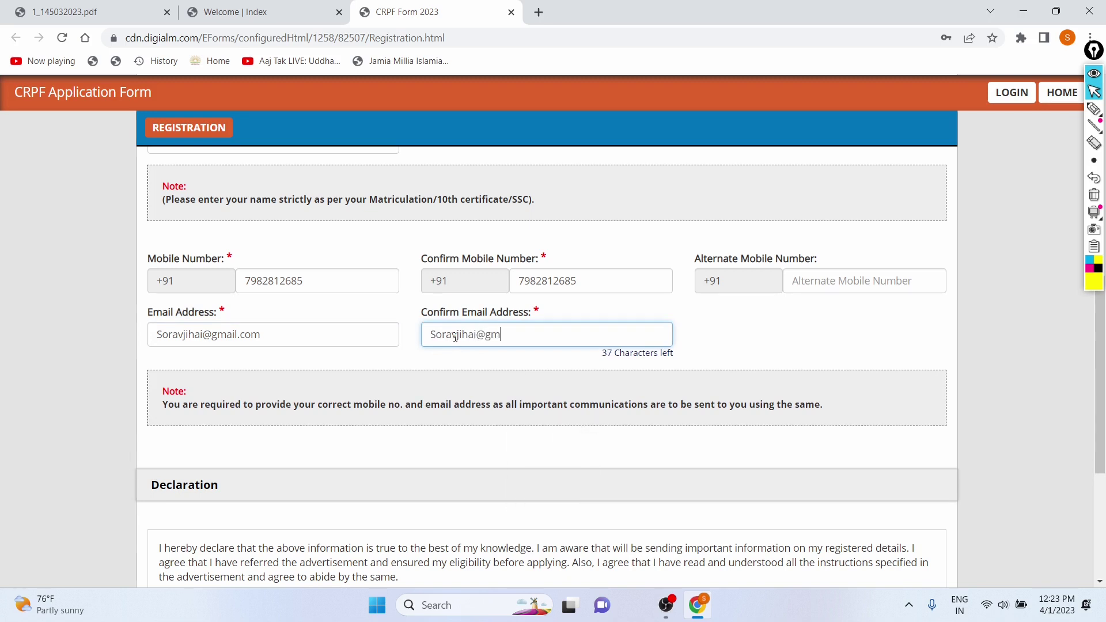
{"action": "scroll", "coordinate": [455, 337], "scroll_direction": "down", "scroll_amount": 4}
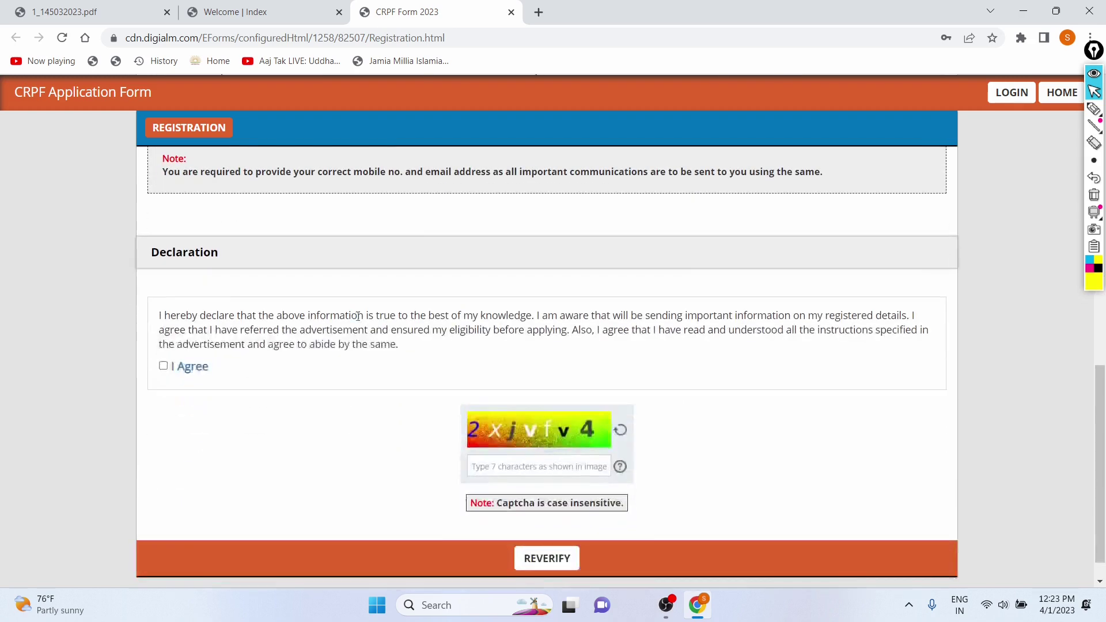
{"action": "scroll", "coordinate": [163, 372], "scroll_direction": "down", "scroll_amount": 1}
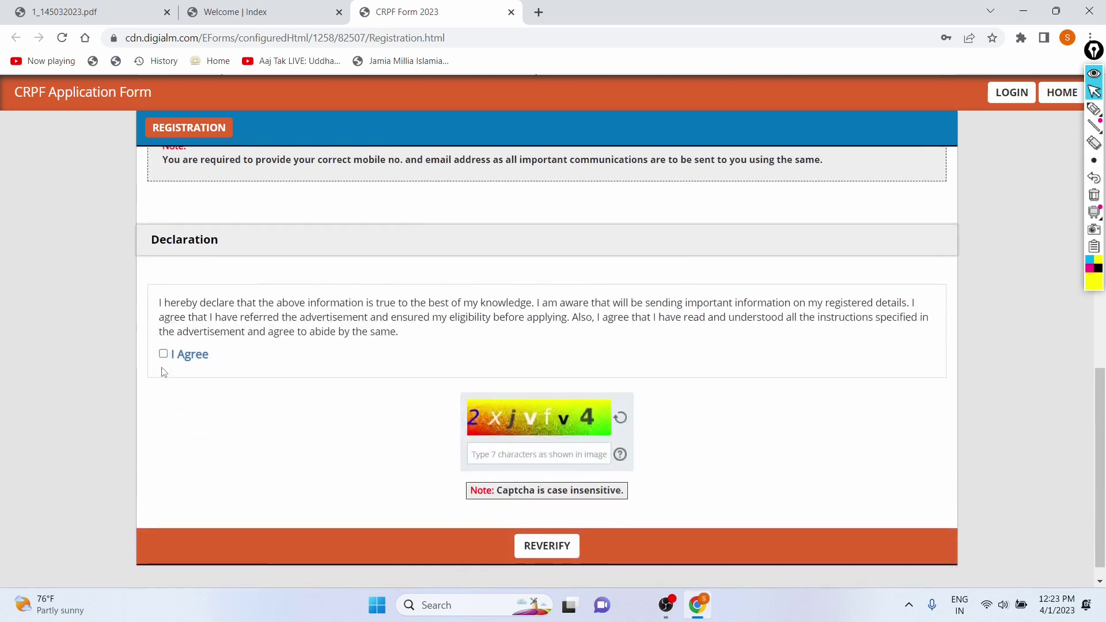
- Tick the I Agree declaration checkbox
{"action": "left_click", "coordinate": [163, 353]}
{"action": "scroll", "coordinate": [309, 306], "scroll_direction": "up", "scroll_amount": 3}
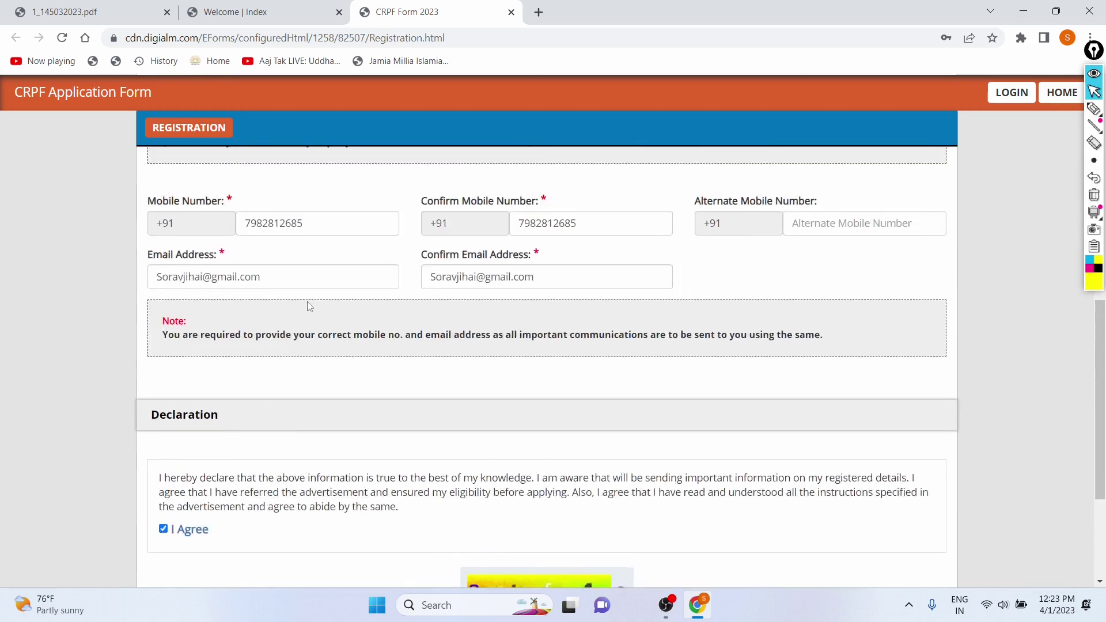
{"action": "scroll", "coordinate": [310, 306], "scroll_direction": "down", "scroll_amount": 3}
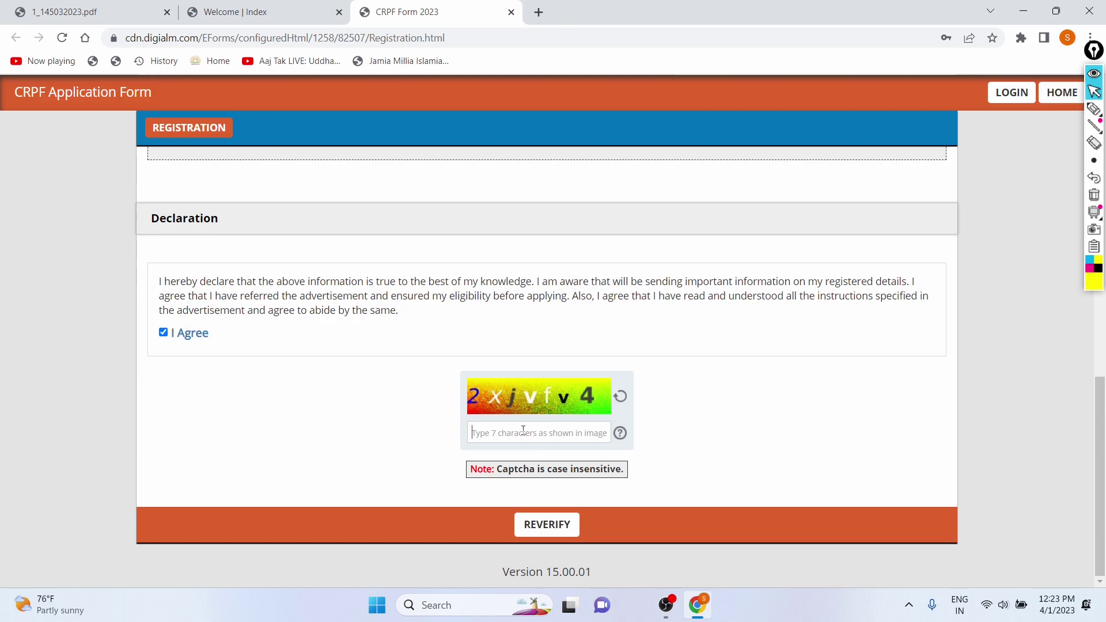
- Enter the captcha characters and click REVERIFY to show the verification table
{"action": "type", "text": "2"}
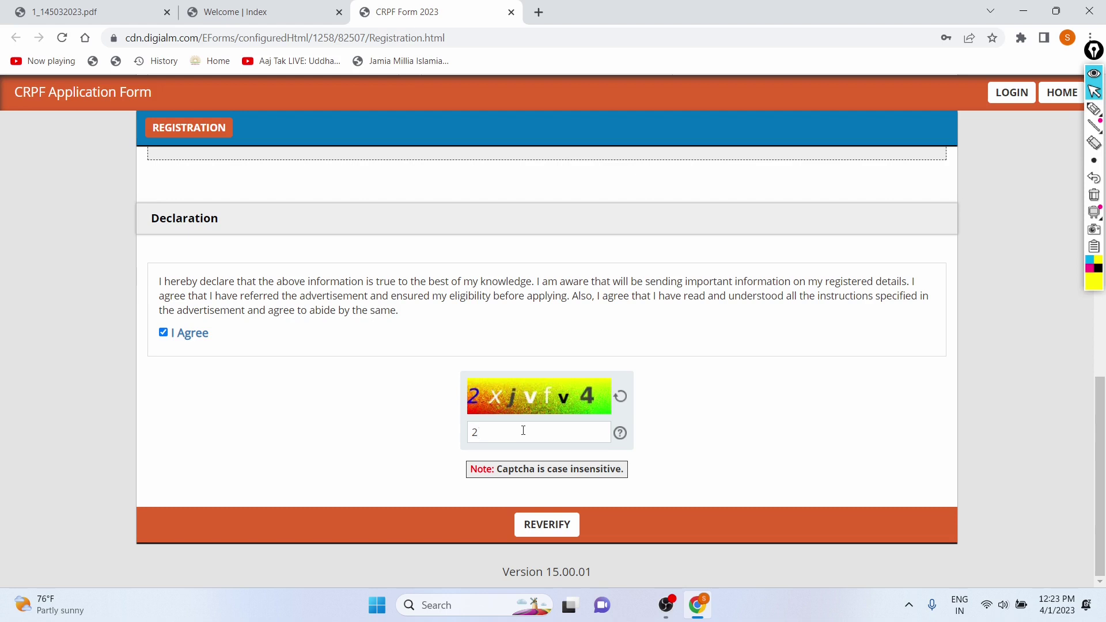
{"action": "key", "text": "Caps_Lock"}
{"action": "type", "text": "X"}
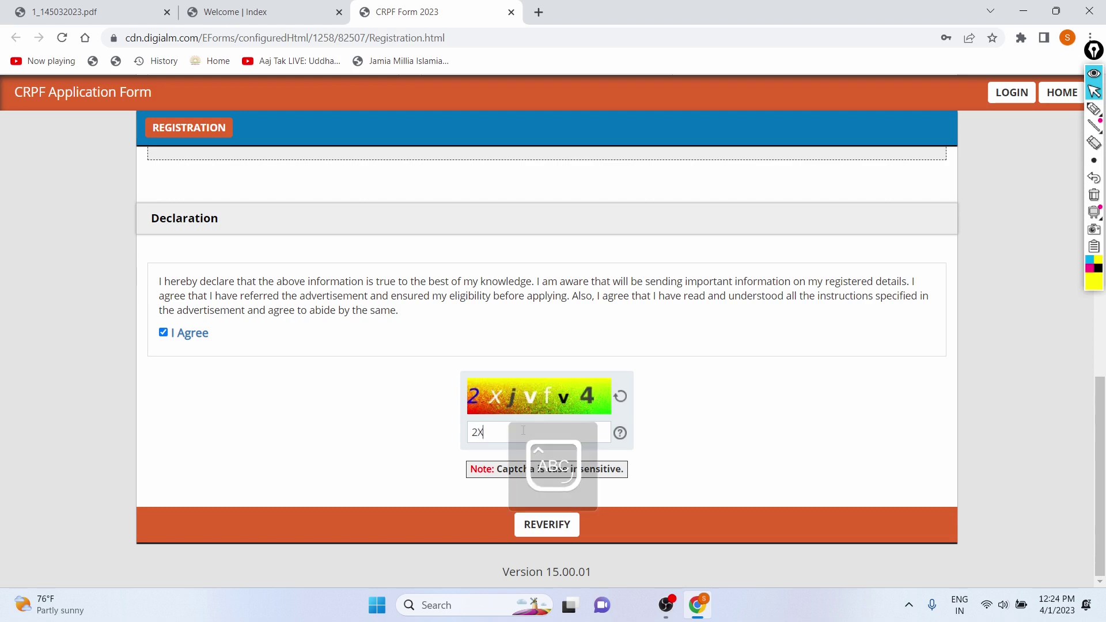
{"action": "type", "text": "J"}
{"action": "key", "text": "Caps_Lock"}
{"action": "type", "text": "vf"}
{"action": "key", "text": "BackSpace"}
{"action": "key", "text": "BackSpace"}
{"action": "key", "text": "Caps_Lock"}
{"action": "type", "text": "V"}
{"action": "key", "text": "Caps_Lock"}
{"action": "type", "text": "fv4"}
{"action": "left_click", "coordinate": [538, 522]}
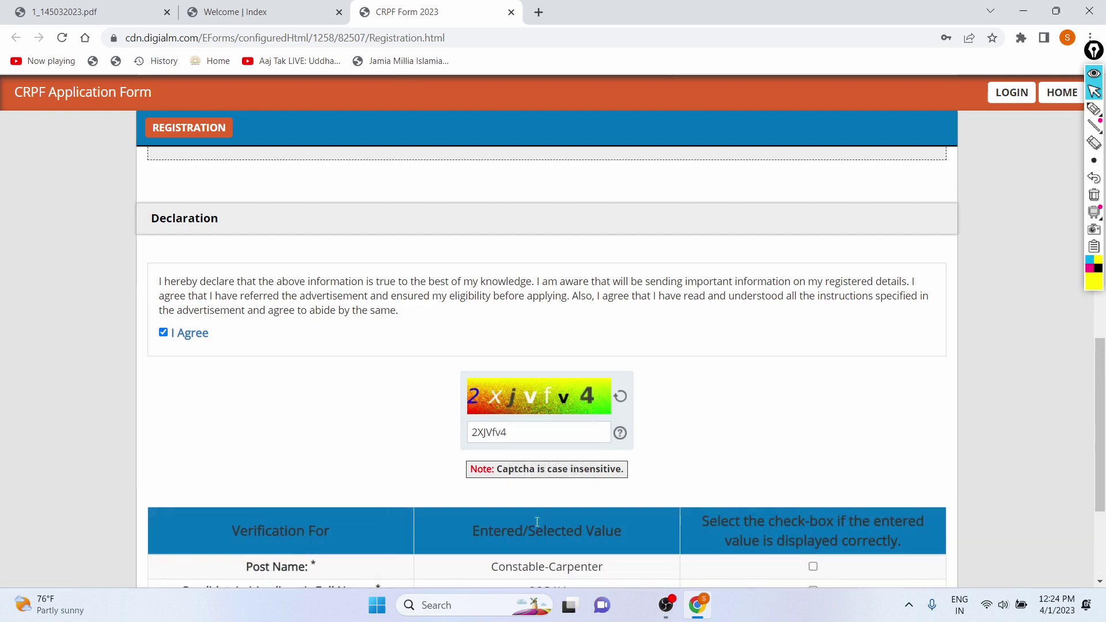
- Confirm Post Name, Full Name, Mobile Number and Email Address as correct, then SUBMIT
{"action": "scroll", "coordinate": [537, 522], "scroll_direction": "down", "scroll_amount": 3}
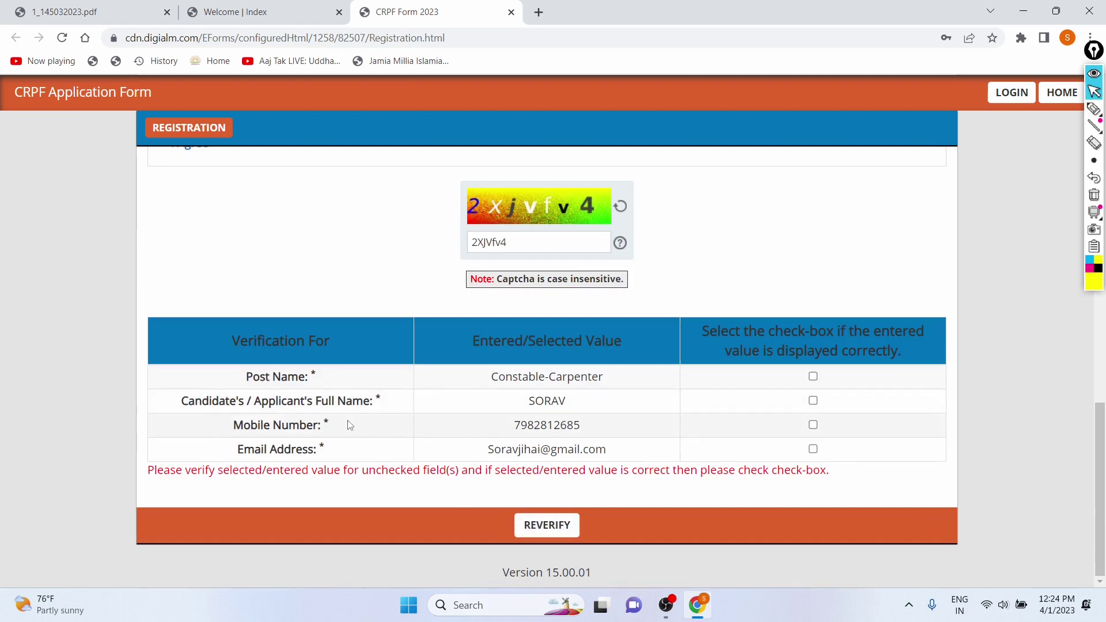
{"action": "left_click_drag", "start_coordinate": [237, 371], "coordinate": [608, 389]}
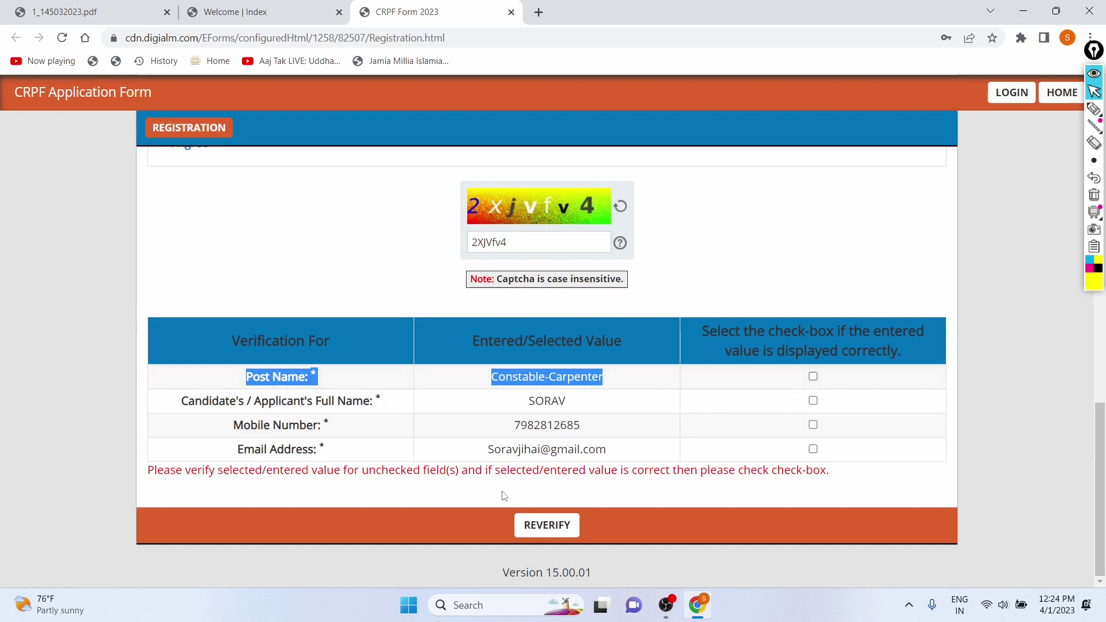
{"action": "left_click_drag", "start_coordinate": [579, 401], "coordinate": [588, 431]}
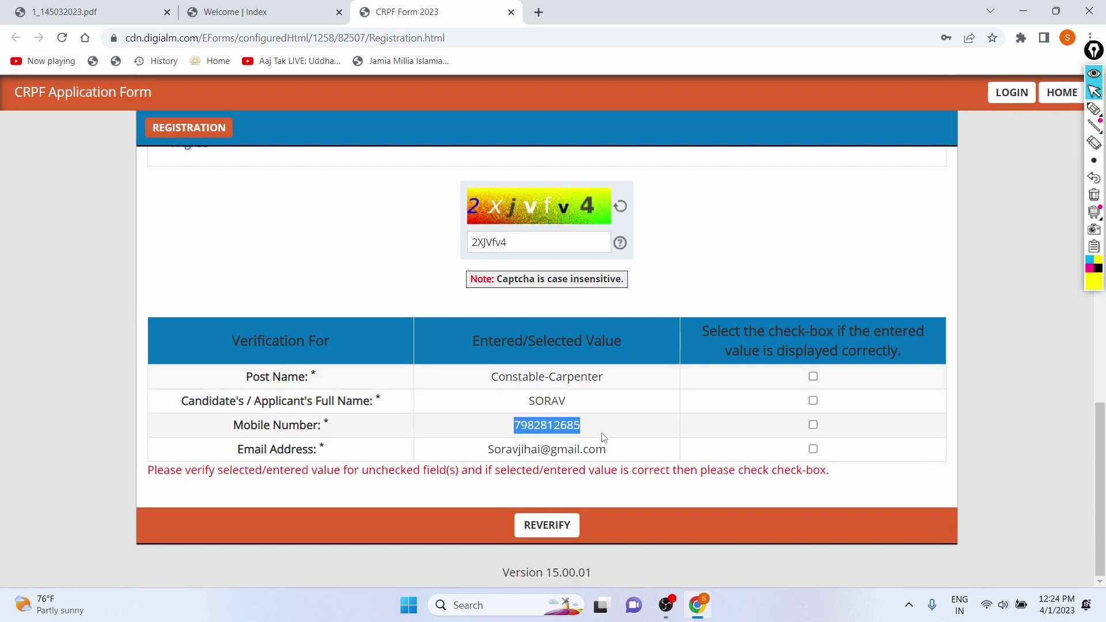
{"action": "left_click", "coordinate": [813, 377]}
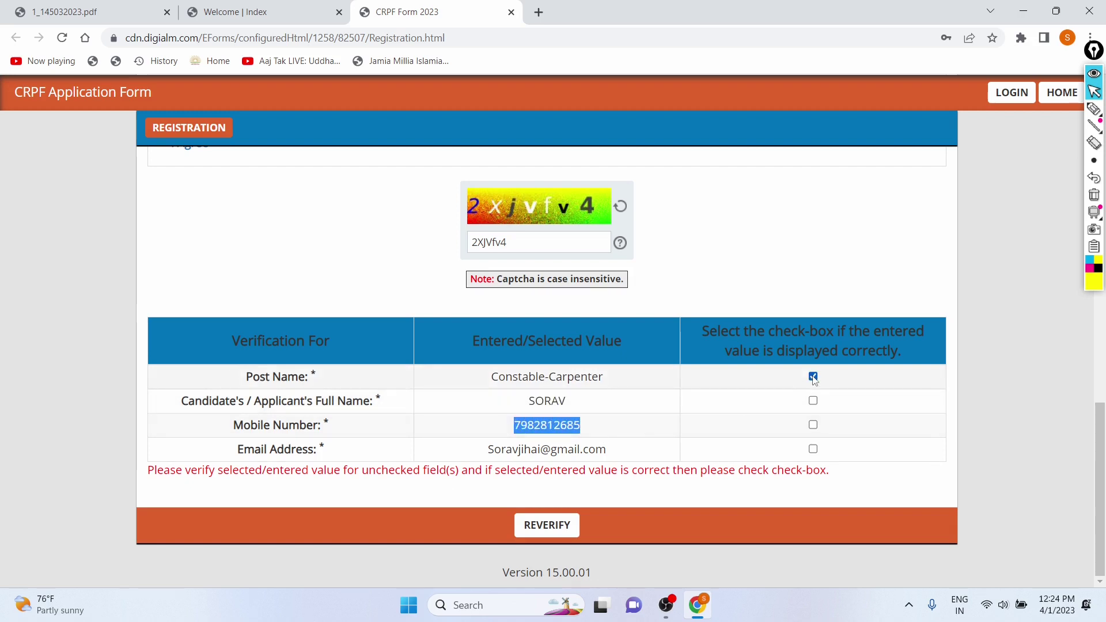
{"action": "left_click", "coordinate": [816, 408]}
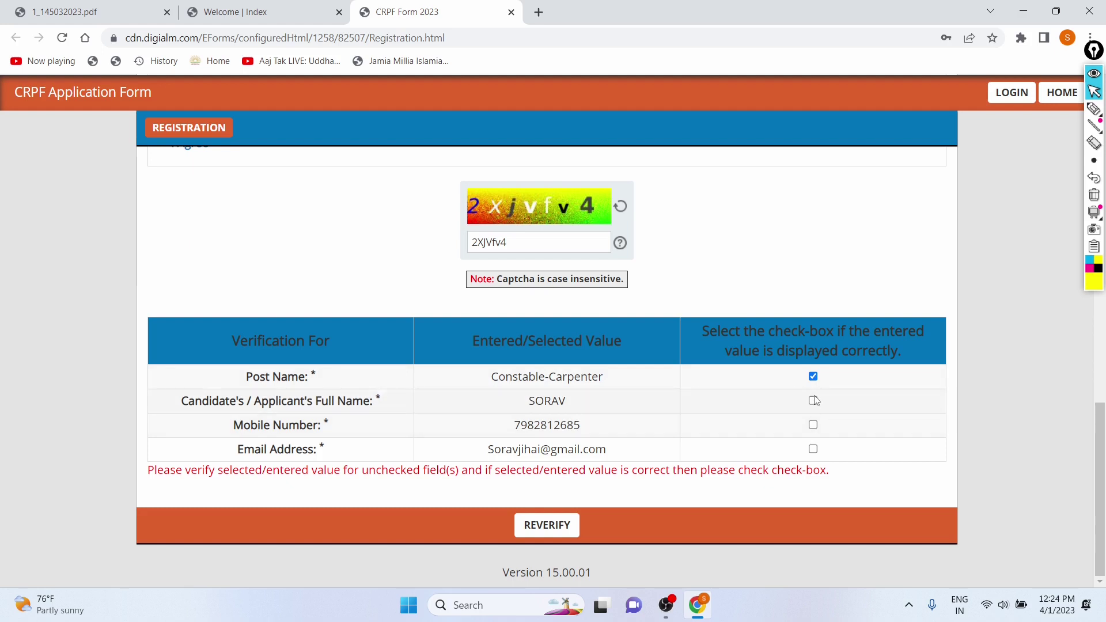
{"action": "left_click", "coordinate": [814, 400]}
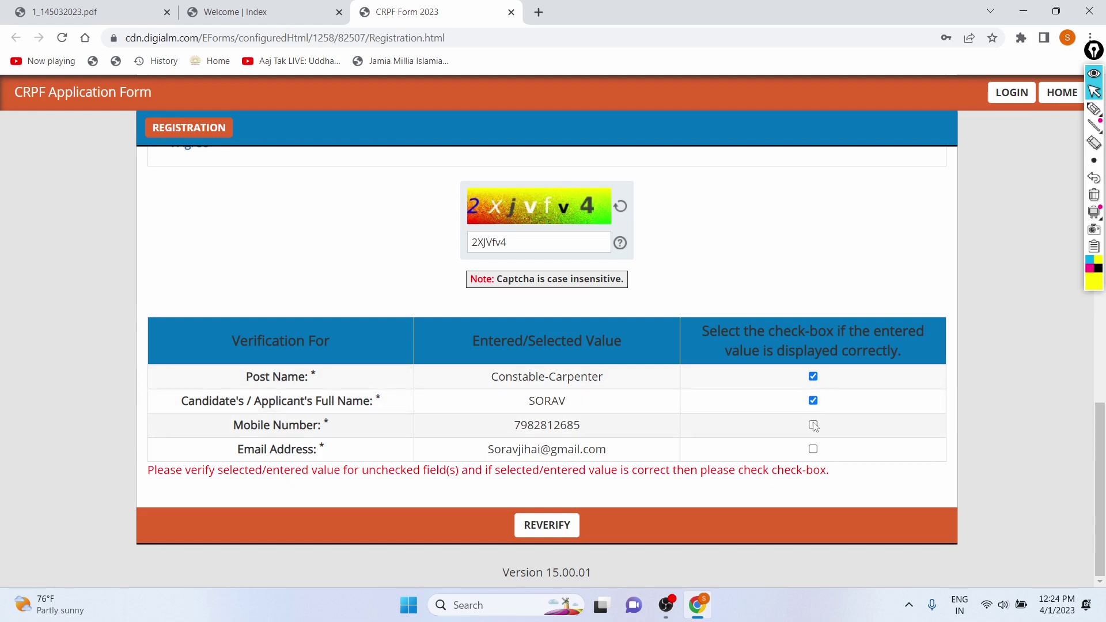
{"action": "left_click", "coordinate": [813, 424]}
{"action": "left_click", "coordinate": [813, 449]}
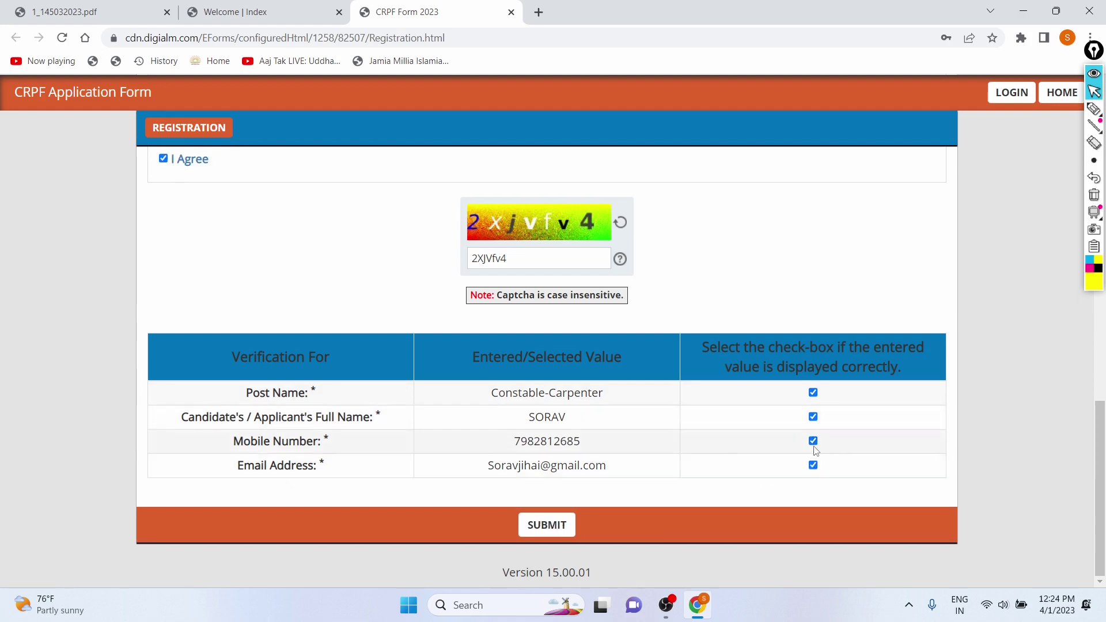
{"action": "left_click", "coordinate": [524, 527]}
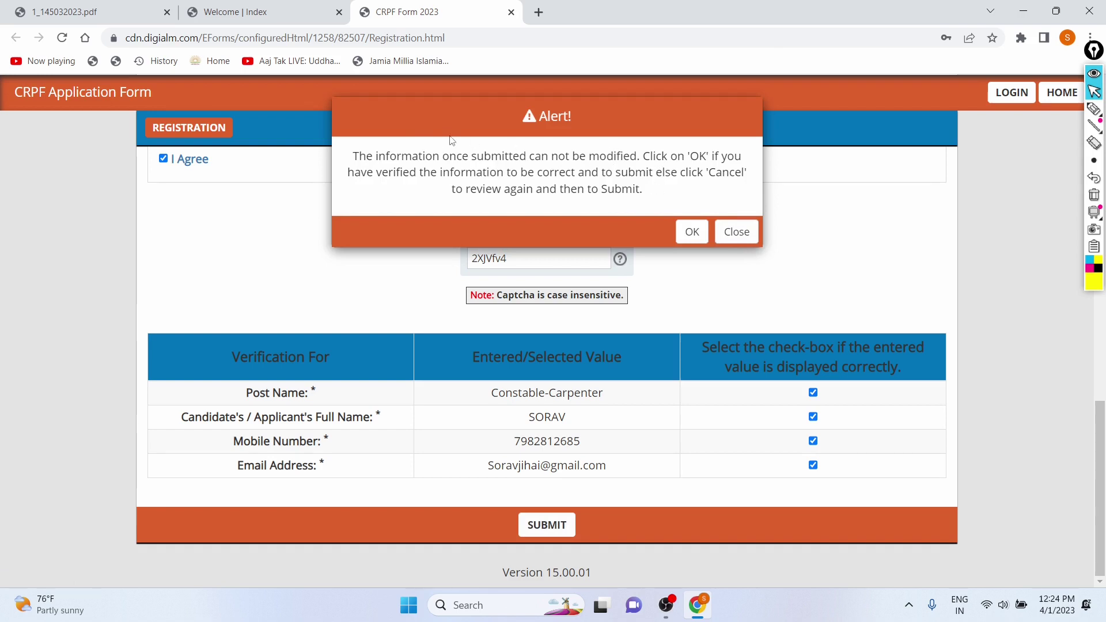
- Confirm the final submission, close the success note, and open the CRPF Application Form via GO TO APPLICATION
{"action": "left_click", "coordinate": [704, 229]}
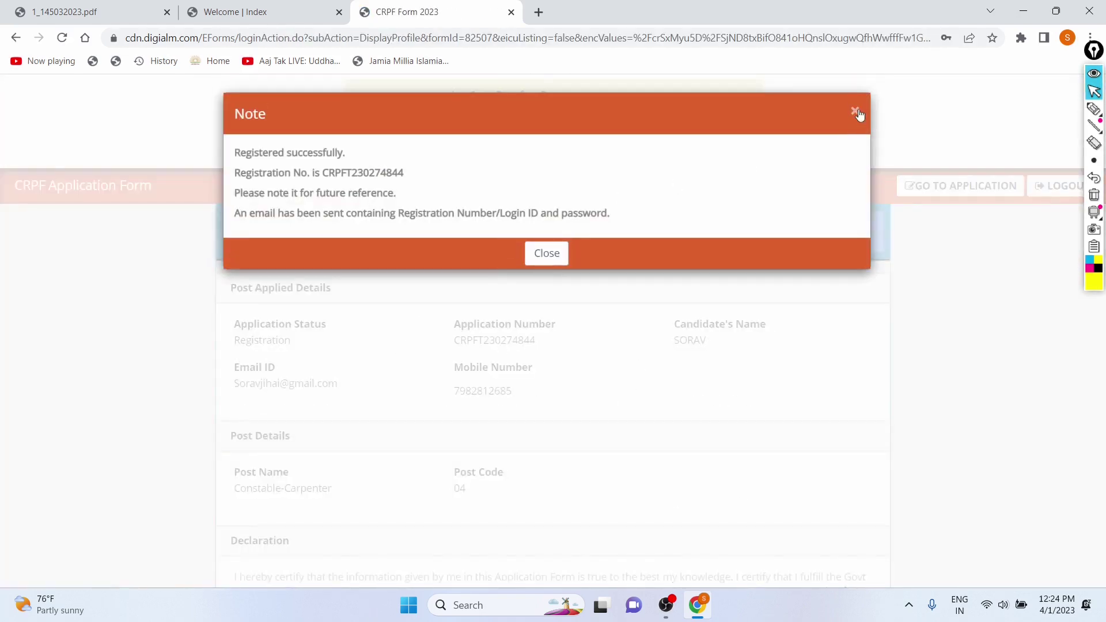
{"action": "left_click", "coordinate": [858, 113]}
{"action": "scroll", "coordinate": [346, 288], "scroll_direction": "down", "scroll_amount": 2}
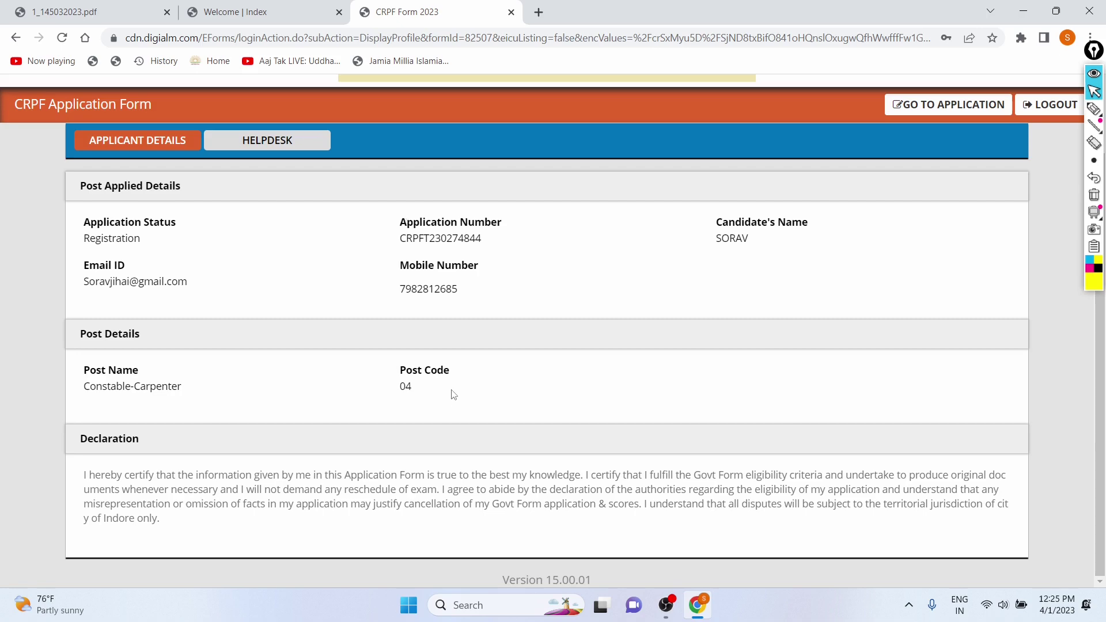
{"action": "scroll", "coordinate": [581, 321], "scroll_direction": "up", "scroll_amount": 2}
{"action": "scroll", "coordinate": [581, 321], "scroll_direction": "down", "scroll_amount": 2}
{"action": "left_click", "coordinate": [971, 107]}
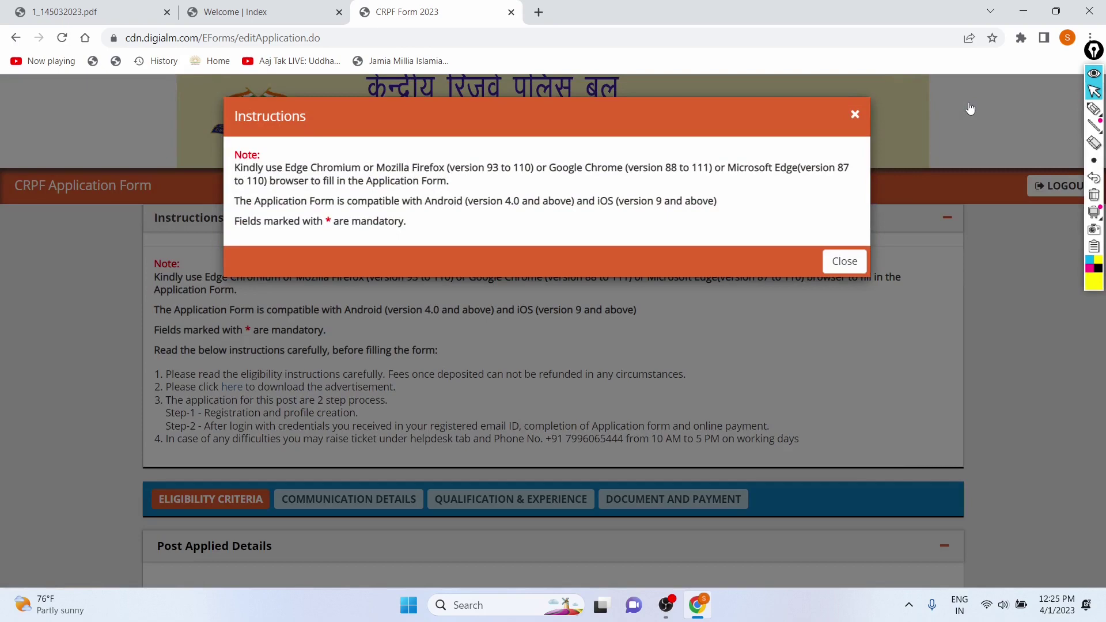
{"action": "left_click", "coordinate": [856, 115]}
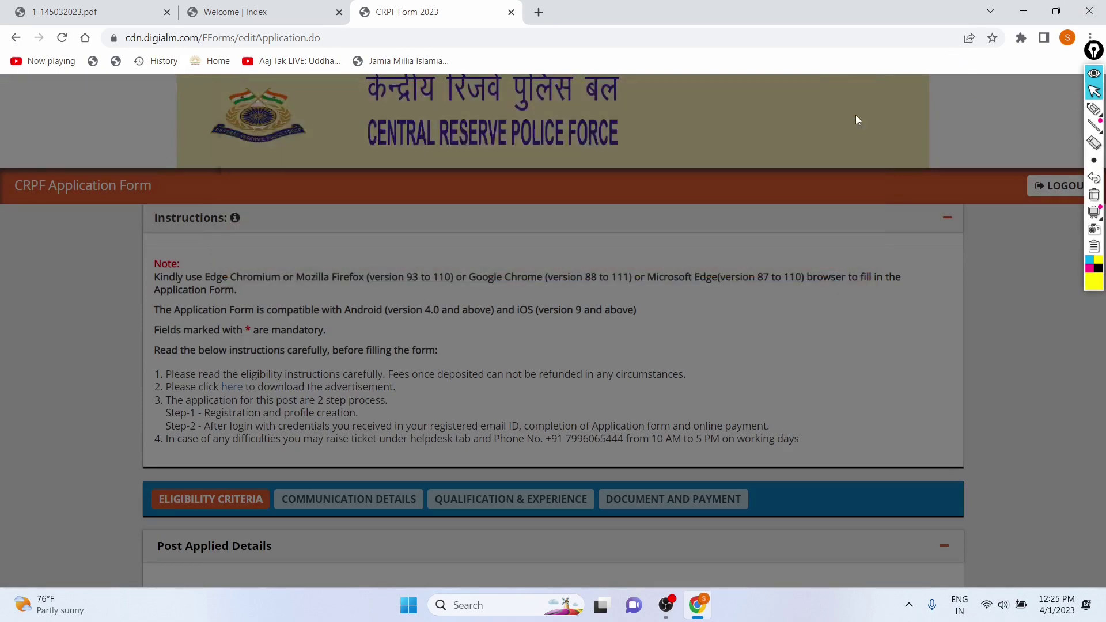
{"action": "scroll", "coordinate": [443, 267], "scroll_direction": "down", "scroll_amount": 8}
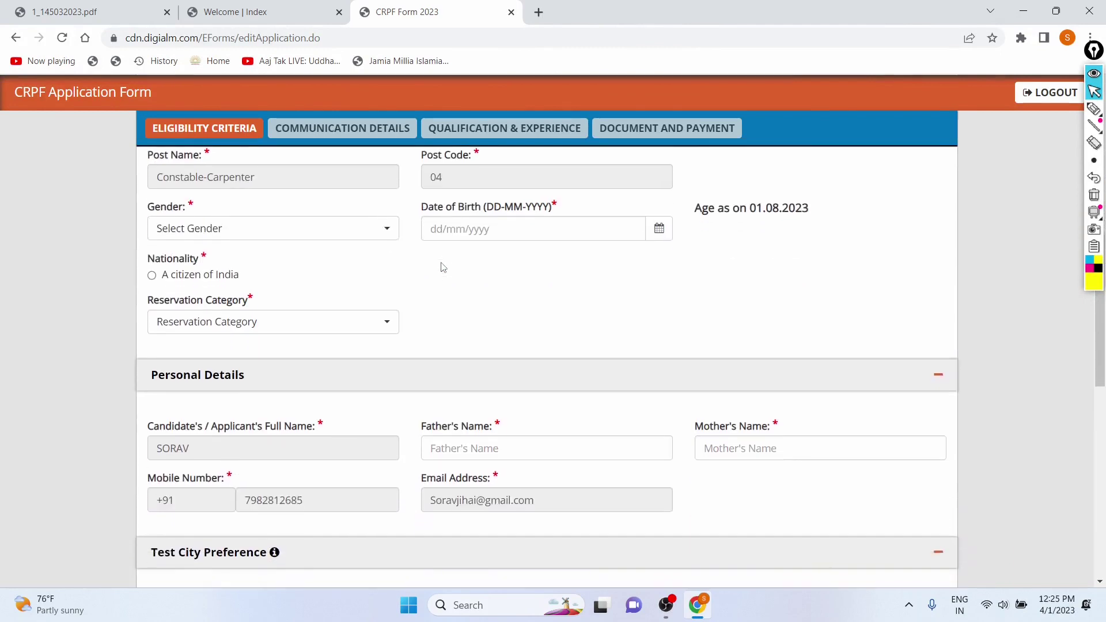
{"action": "left_click", "coordinate": [246, 224]}
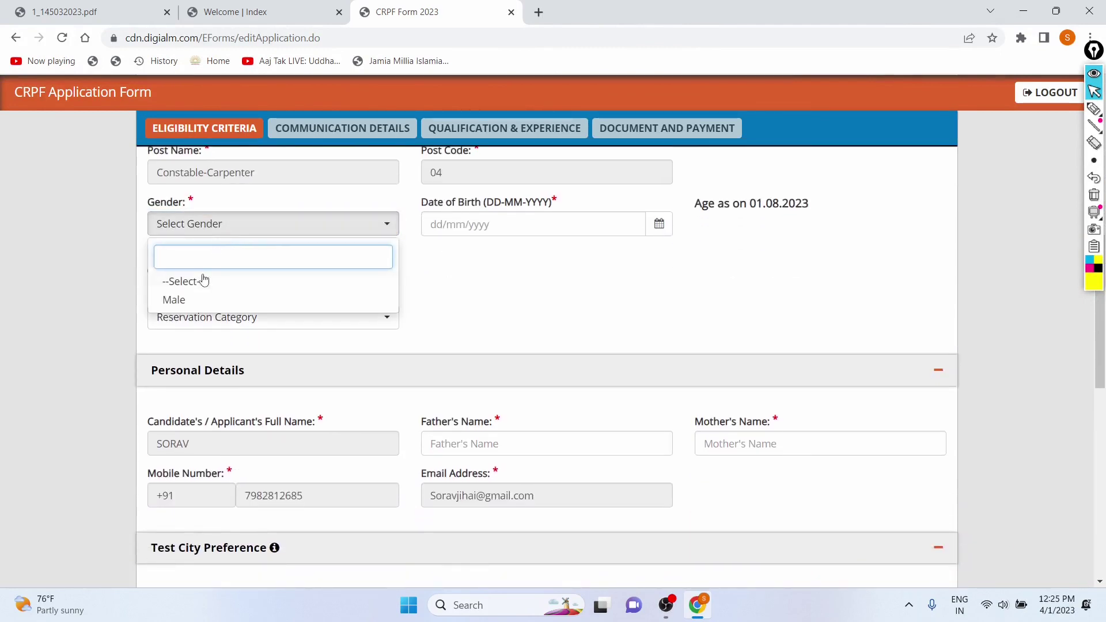
{"action": "left_click", "coordinate": [200, 301]}
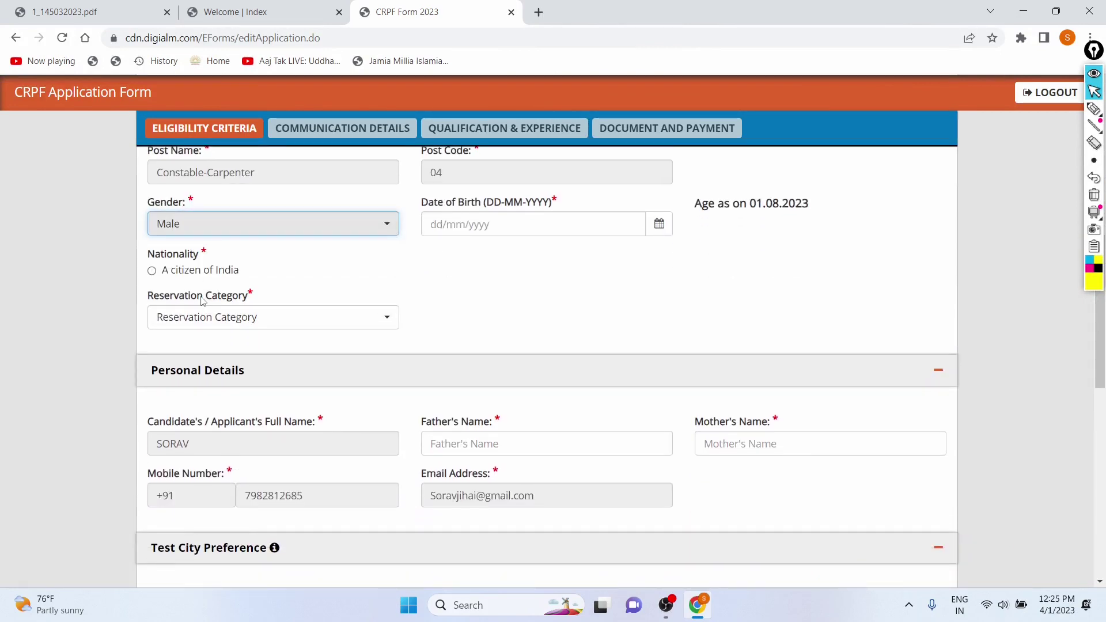
{"action": "left_click", "coordinate": [528, 224]}
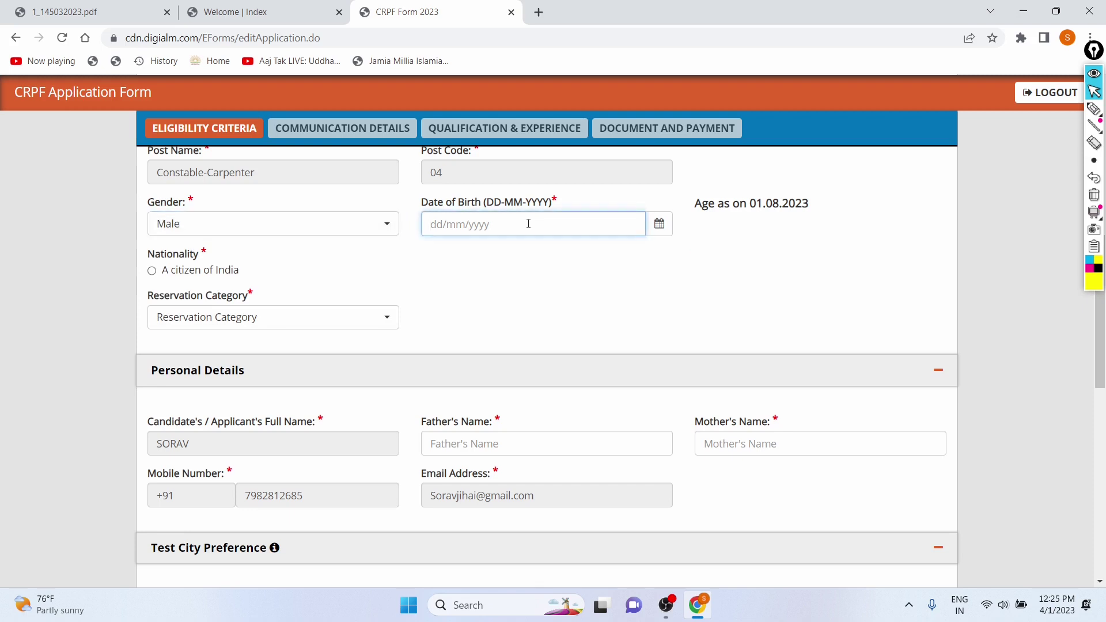
- Review the calculated age of 21 Years 9 Months 5 Days under Age as on
{"action": "scroll", "coordinate": [527, 226], "scroll_direction": "down", "scroll_amount": 2}
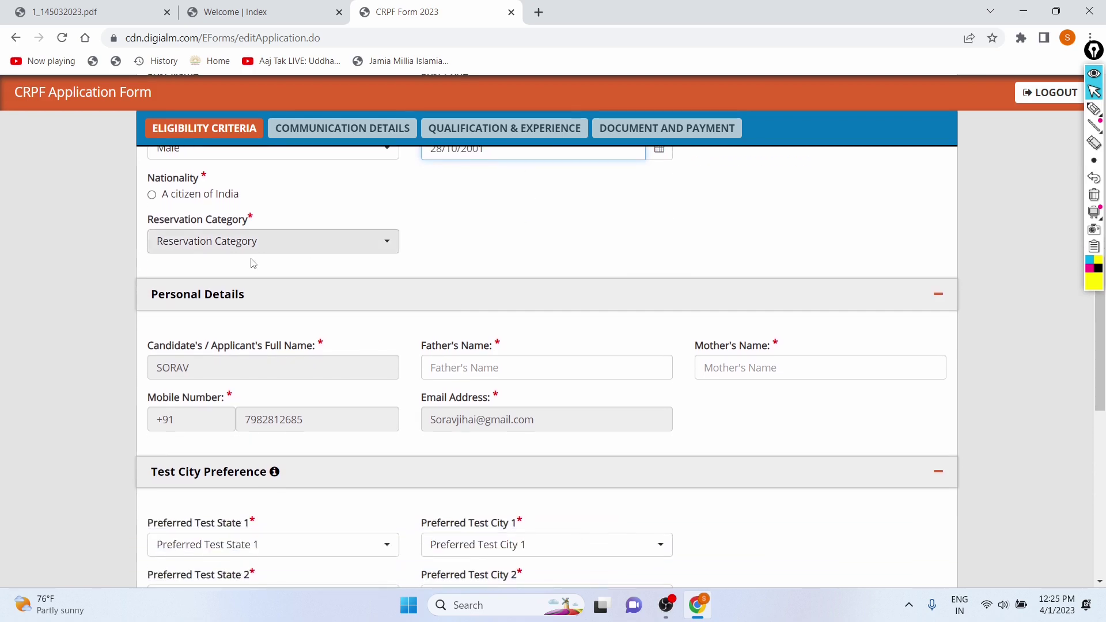
{"action": "scroll", "coordinate": [306, 247], "scroll_direction": "up", "scroll_amount": 3}
{"action": "left_click_drag", "start_coordinate": [701, 292], "coordinate": [793, 293]}
{"action": "left_click", "coordinate": [696, 390]}
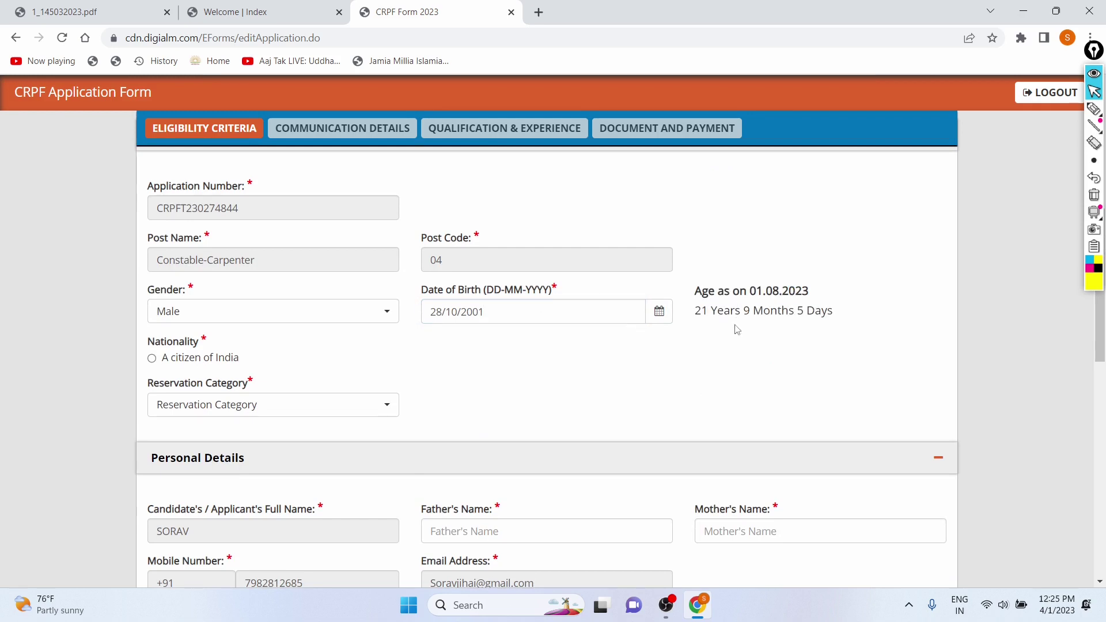
{"action": "left_click_drag", "start_coordinate": [723, 385], "coordinate": [703, 331]}
{"action": "left_click", "coordinate": [679, 385]}
{"action": "left_click_drag", "start_coordinate": [757, 292], "coordinate": [787, 295]}
{"action": "left_click", "coordinate": [789, 345]}
{"action": "left_click_drag", "start_coordinate": [695, 294], "coordinate": [810, 292]}
{"action": "left_click", "coordinate": [654, 370]}
{"action": "scroll", "coordinate": [652, 371], "scroll_direction": "down", "scroll_amount": 1}
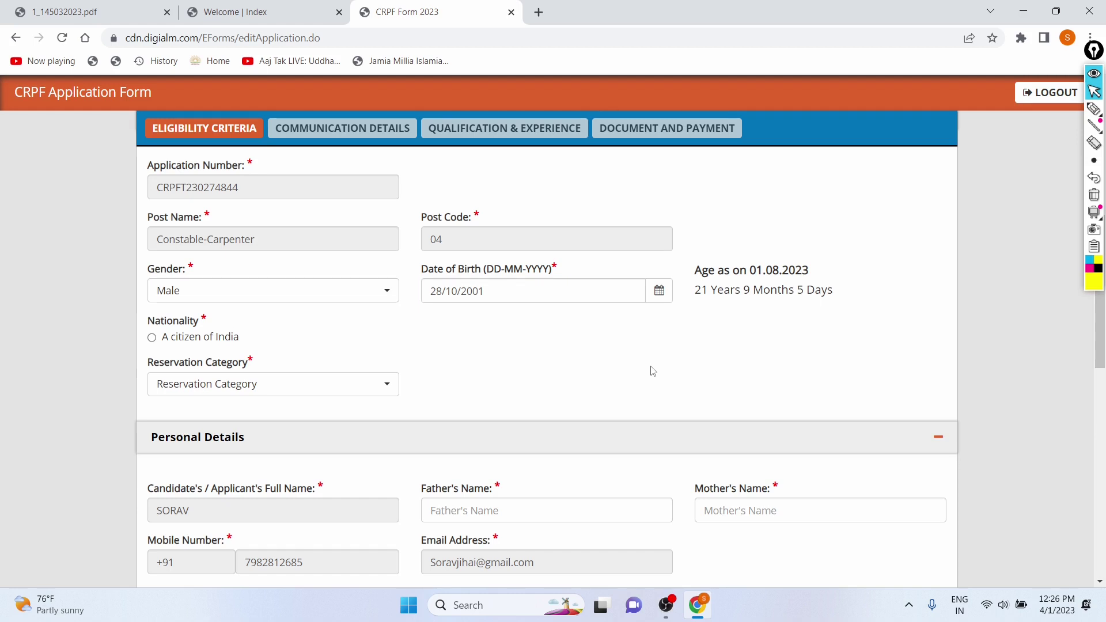
{"action": "scroll", "coordinate": [691, 342], "scroll_direction": "down", "scroll_amount": 1}
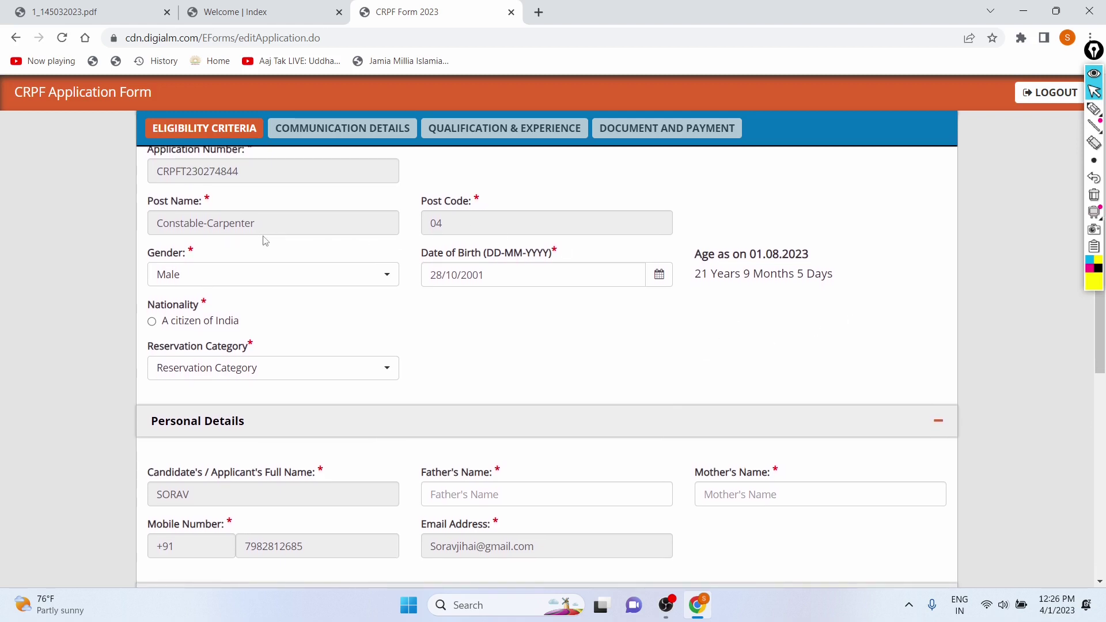
{"action": "scroll", "coordinate": [265, 241], "scroll_direction": "down", "scroll_amount": 1}
- Mark nationality as A citizen of India and set Reservation Category to UR
{"action": "left_click", "coordinate": [152, 285]}
{"action": "scroll", "coordinate": [279, 293], "scroll_direction": "down", "scroll_amount": 1}
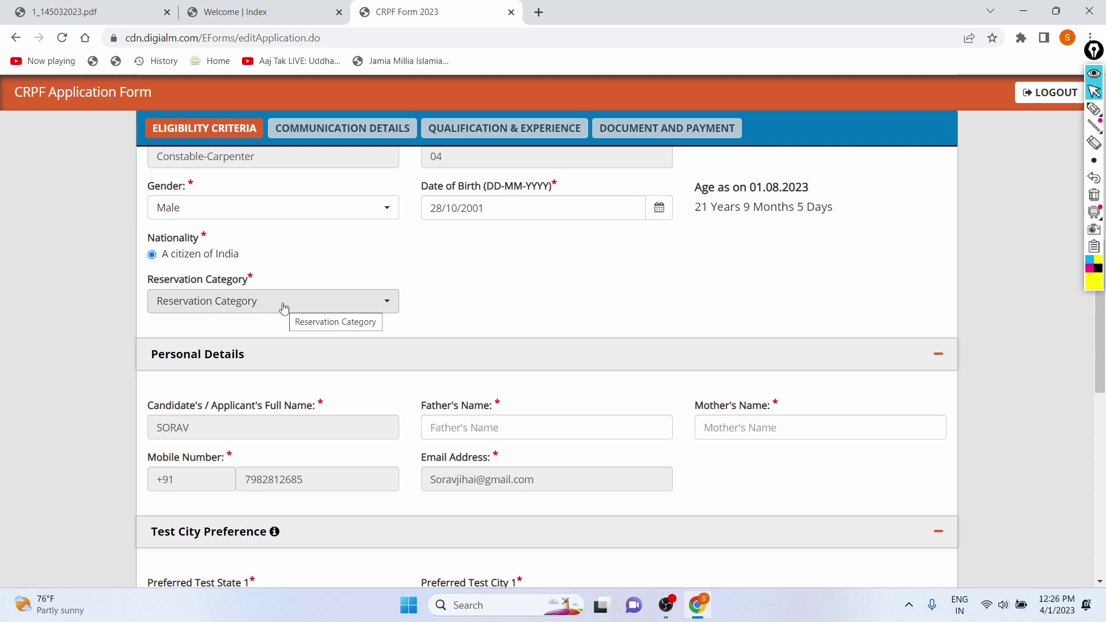
{"action": "left_click", "coordinate": [284, 307]}
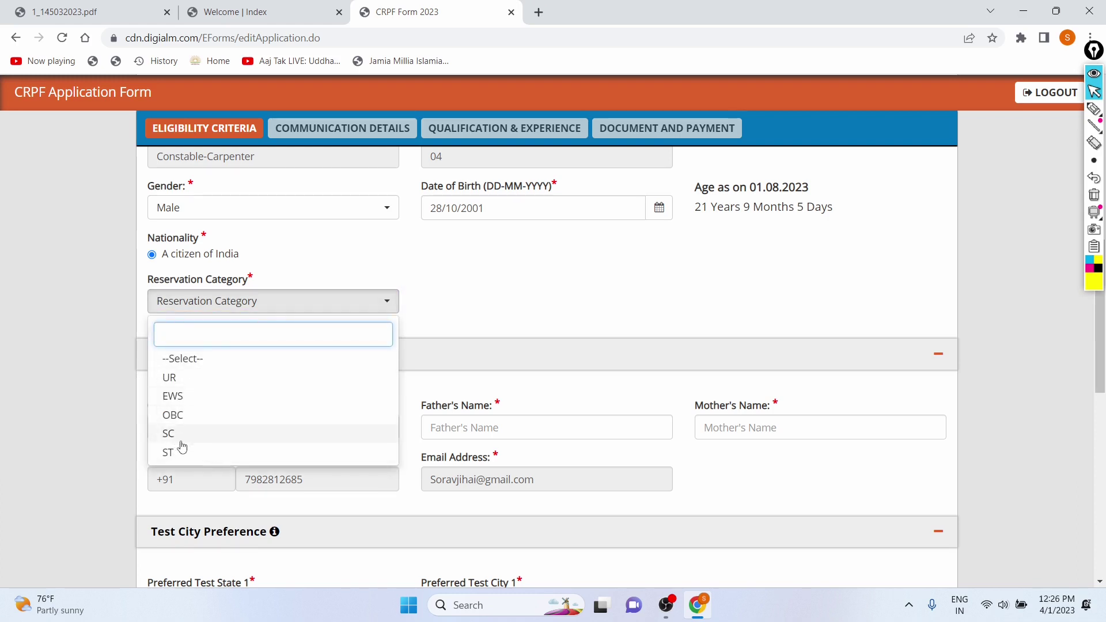
{"action": "left_click", "coordinate": [208, 378]}
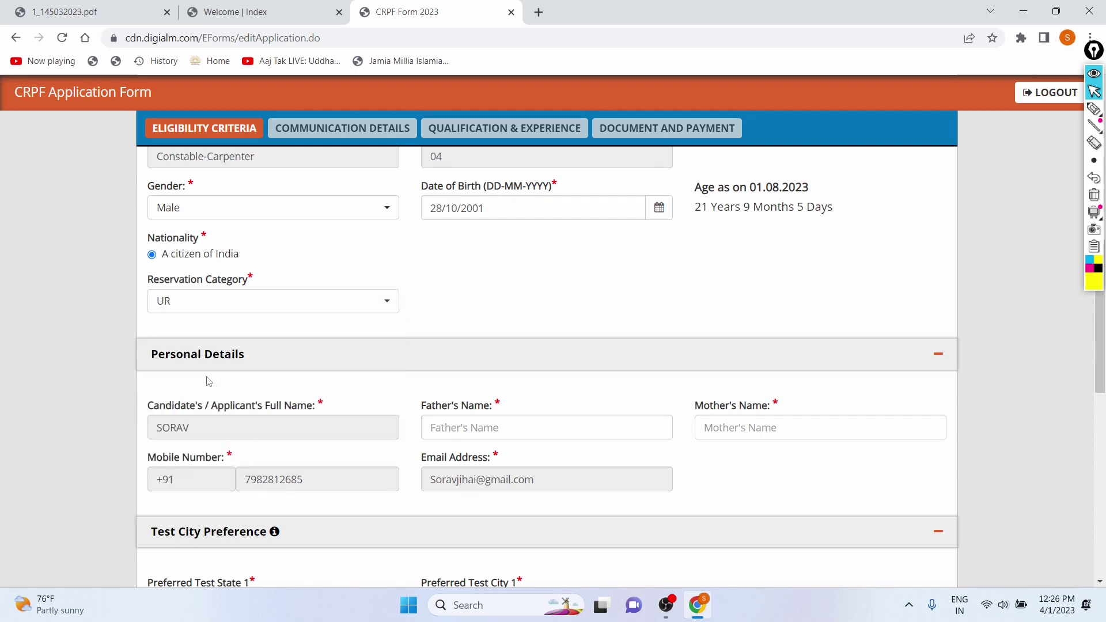
{"action": "scroll", "coordinate": [548, 307], "scroll_direction": "down", "scroll_amount": 2}
{"action": "scroll", "coordinate": [548, 304], "scroll_direction": "down", "scroll_amount": 1}
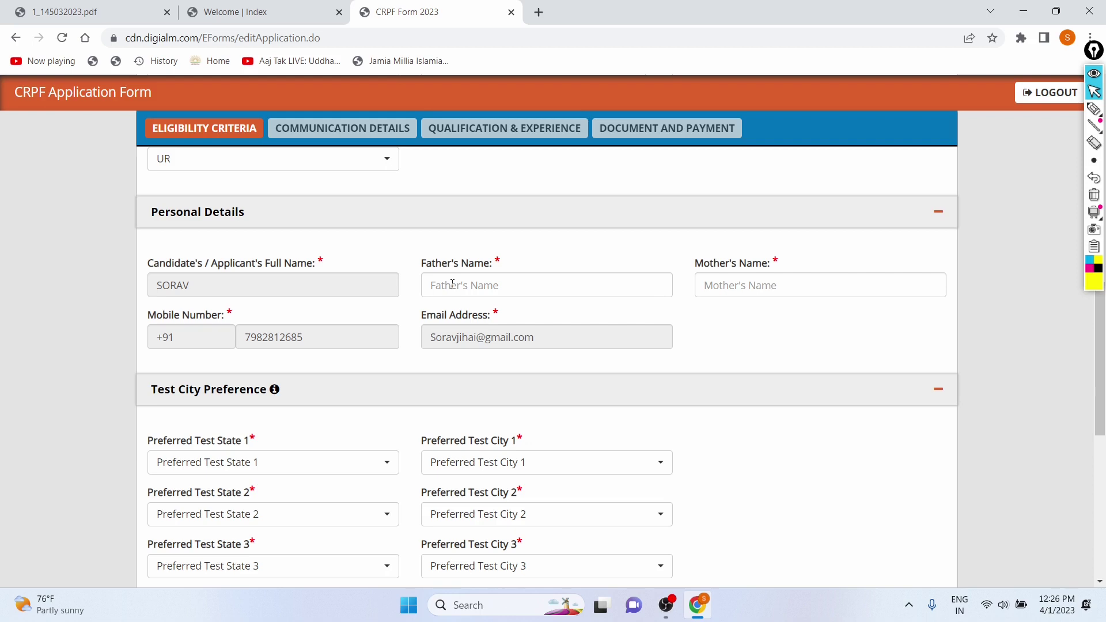
- Enter the applicant's father's name in the Father's Name field
{"action": "left_click", "coordinate": [452, 283]}
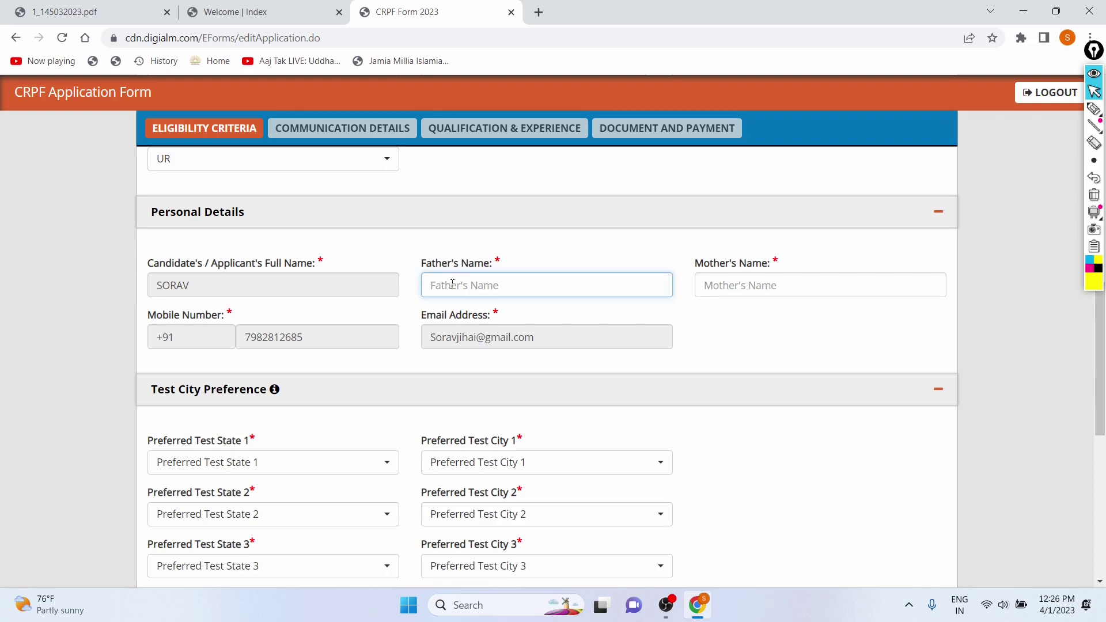
{"action": "type", "text": "V"}
{"action": "key", "text": "BackSpace"}
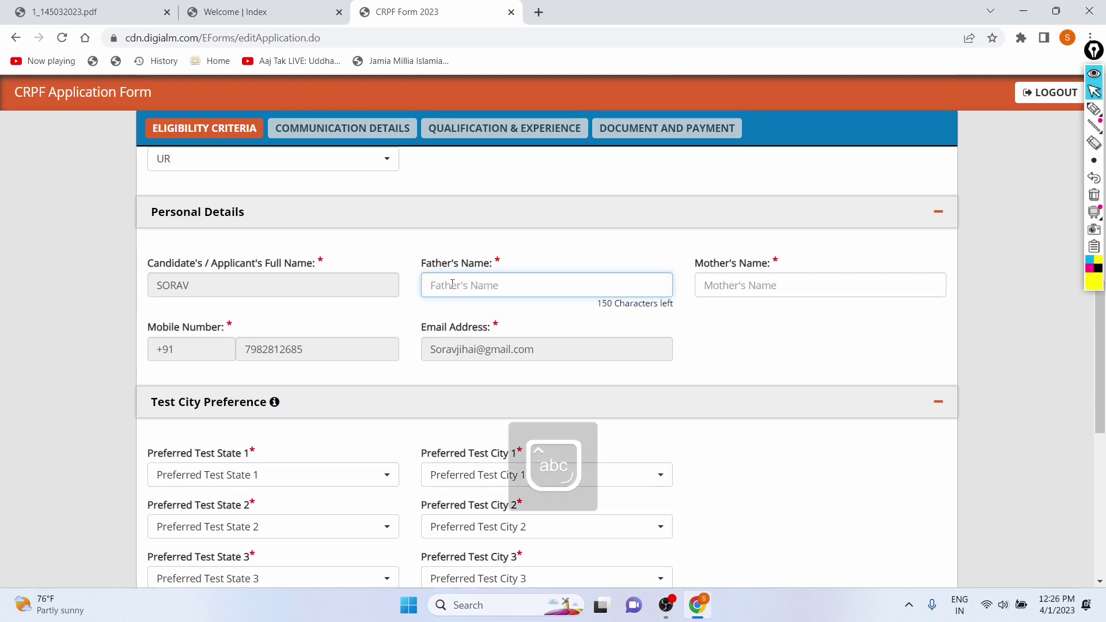
- Enter the applicant's mother's name in the Mother's Name field
{"action": "left_click", "coordinate": [708, 287]}
{"action": "type", "text": "VINITA"}
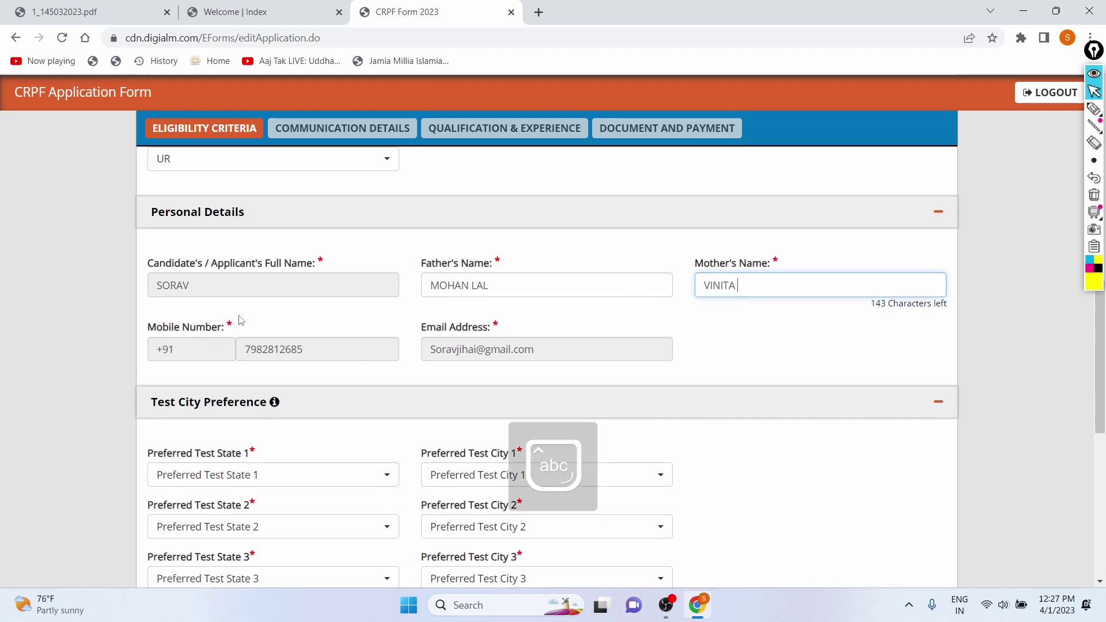
{"action": "scroll", "coordinate": [262, 340], "scroll_direction": "down", "scroll_amount": 2}
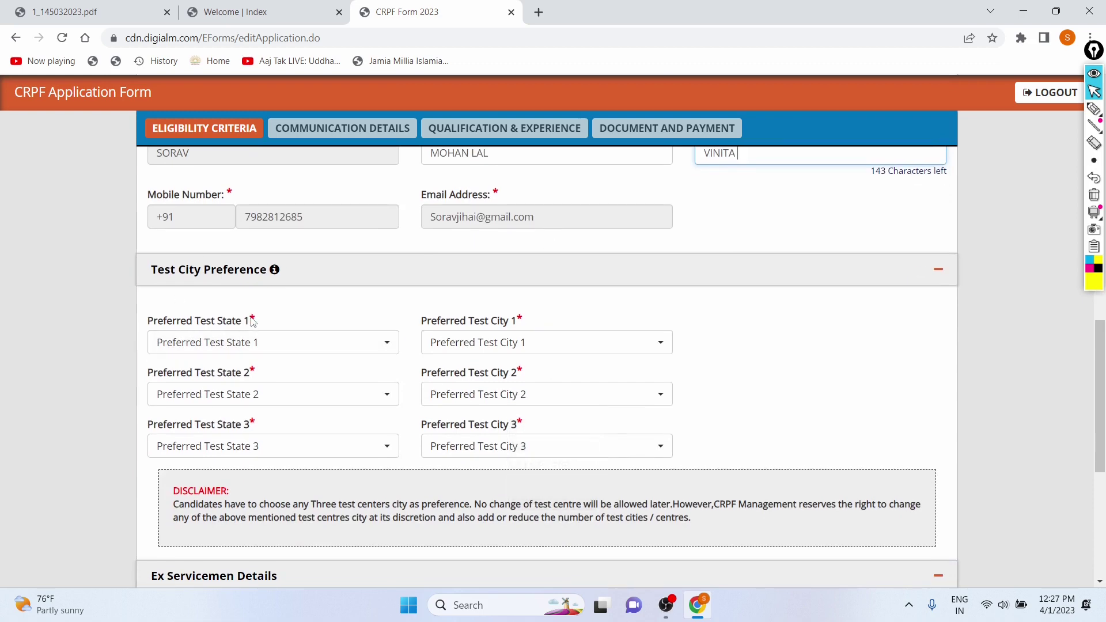
{"action": "scroll", "coordinate": [199, 260], "scroll_direction": "up", "scroll_amount": 3}
{"action": "scroll", "coordinate": [252, 321], "scroll_direction": "down", "scroll_amount": 4}
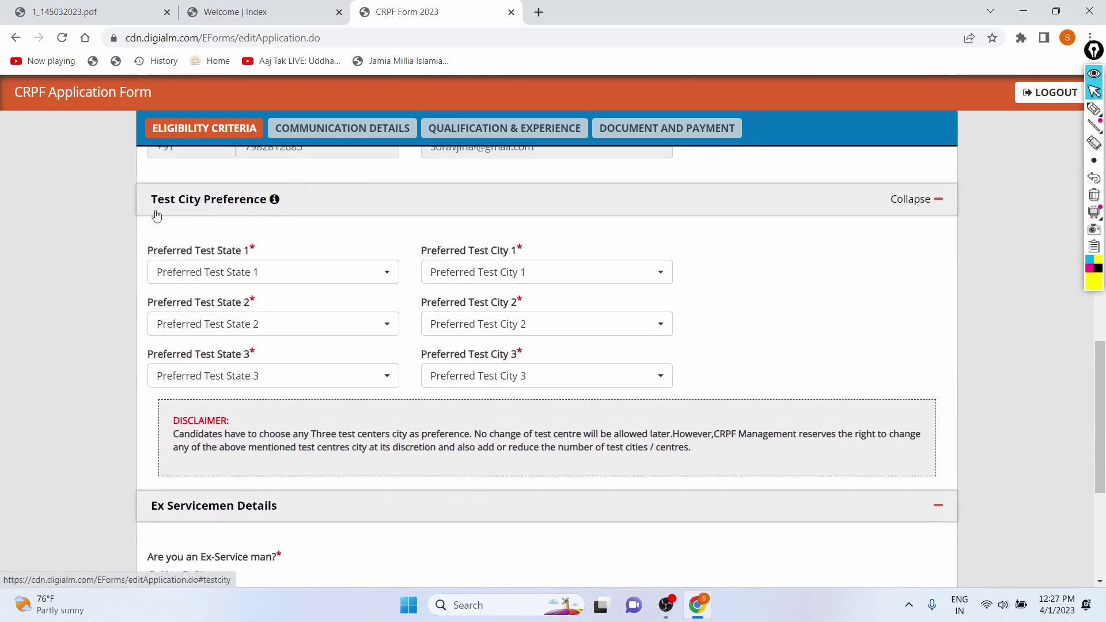
- Set Preferred Test State 1 to Delhi and Preferred Test City 1 to New Delhi
{"action": "scroll", "coordinate": [188, 283], "scroll_direction": "down", "scroll_amount": 1}
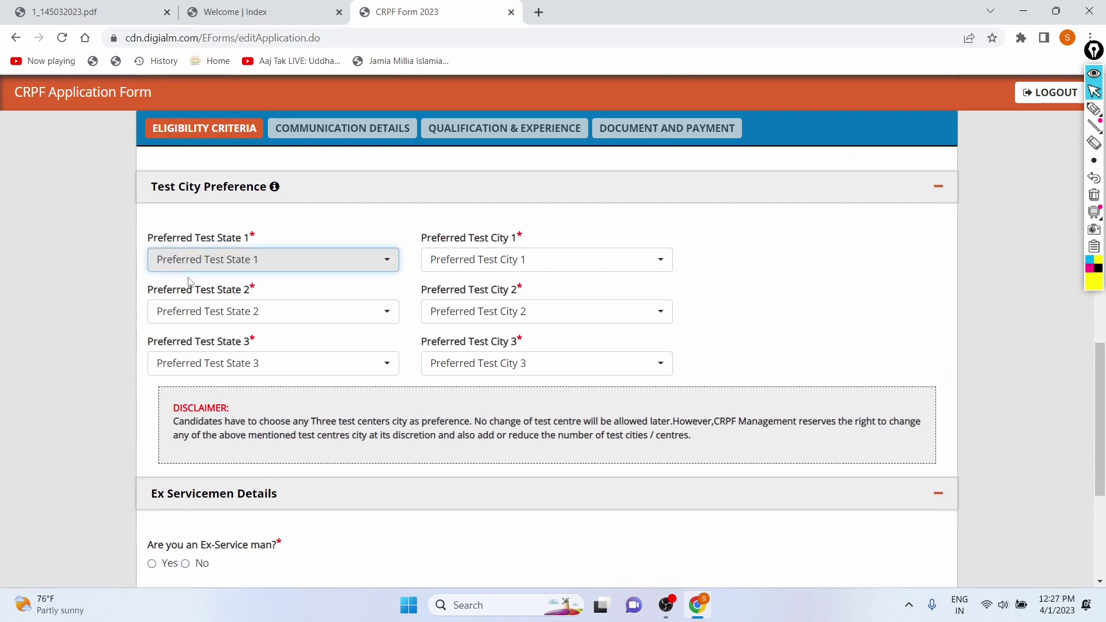
{"action": "left_click", "coordinate": [194, 265]}
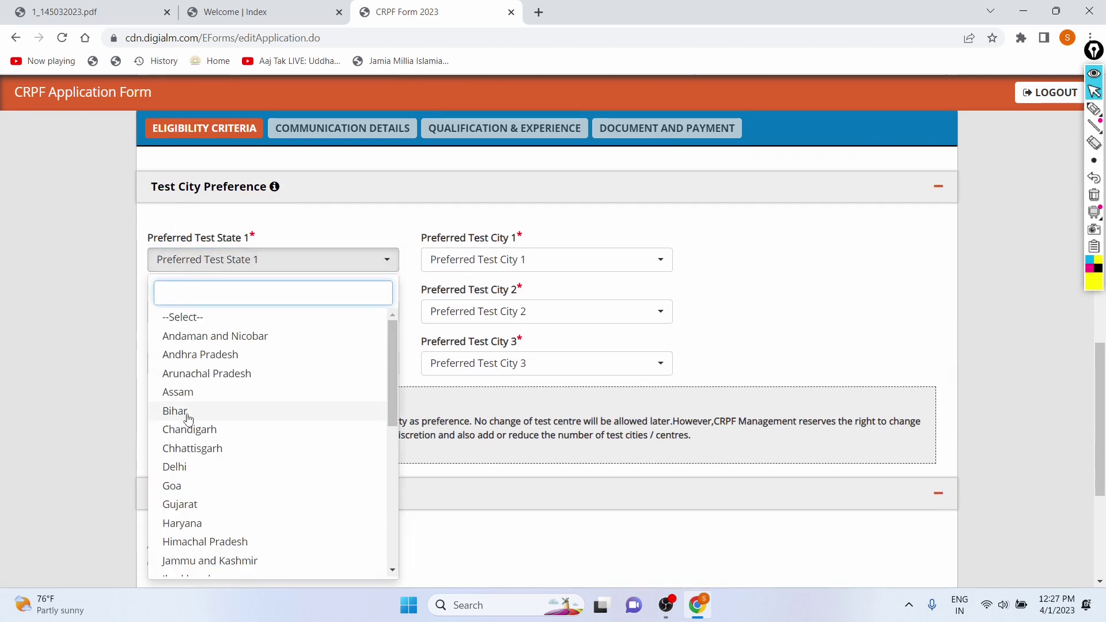
{"action": "scroll", "coordinate": [187, 418], "scroll_direction": "down", "scroll_amount": 10}
{"action": "scroll", "coordinate": [259, 251], "scroll_direction": "up", "scroll_amount": 2}
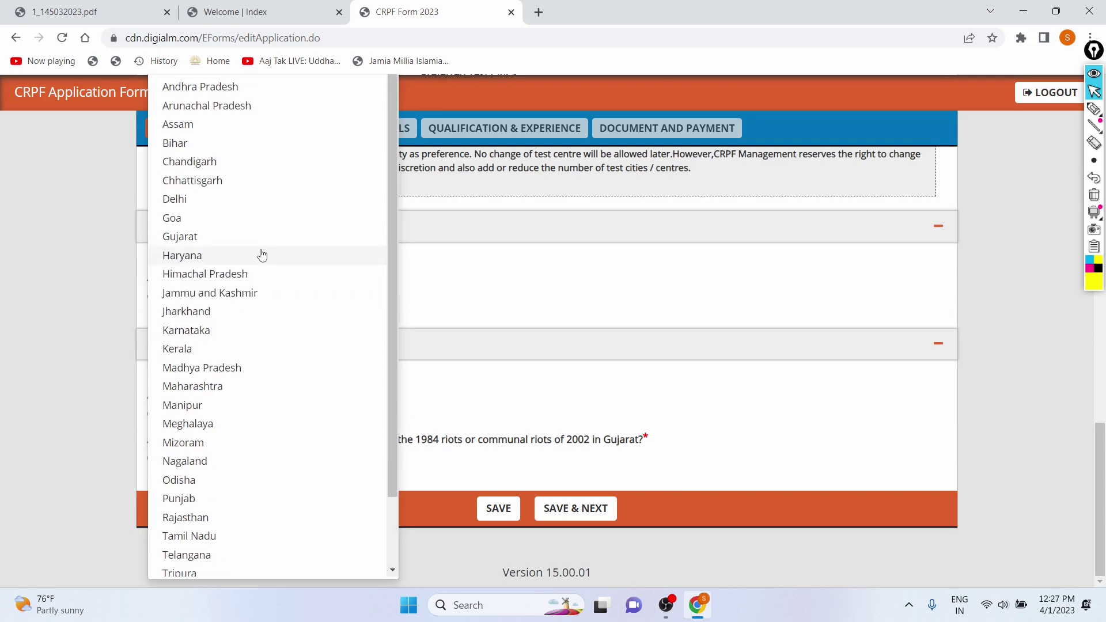
{"action": "left_click", "coordinate": [224, 202]}
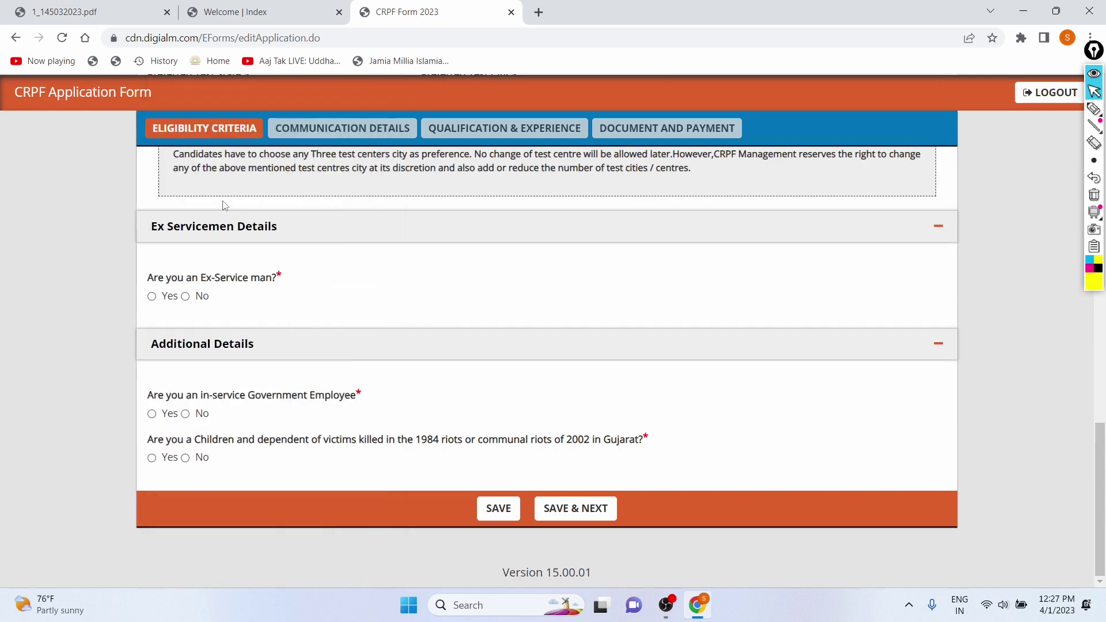
{"action": "scroll", "coordinate": [240, 268], "scroll_direction": "up", "scroll_amount": 4}
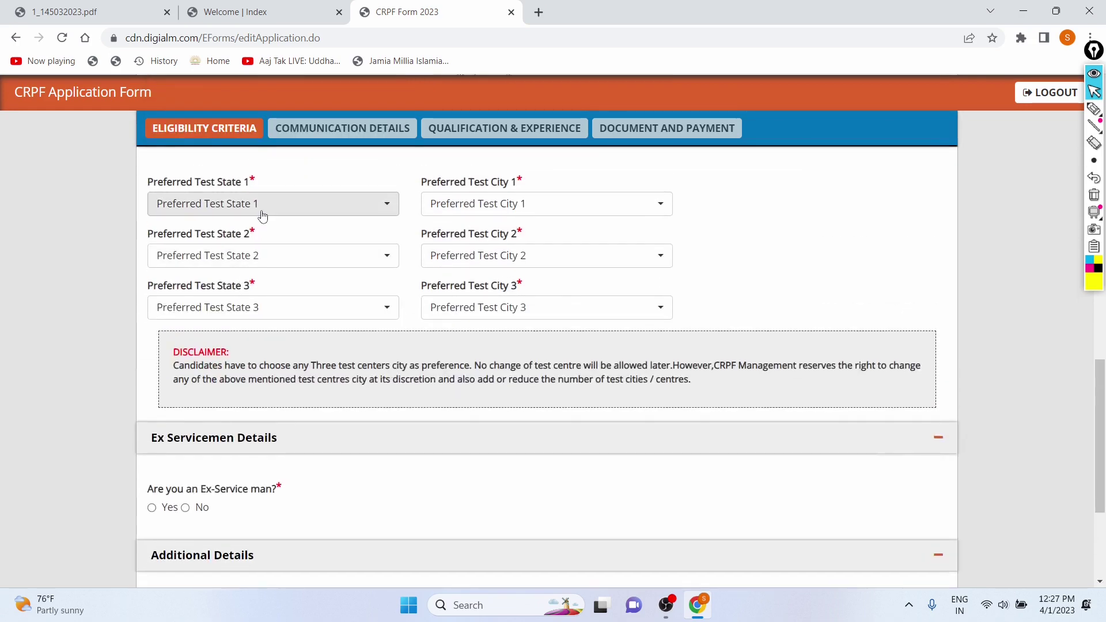
{"action": "scroll", "coordinate": [263, 214], "scroll_direction": "up", "scroll_amount": 2}
{"action": "left_click", "coordinate": [249, 302]}
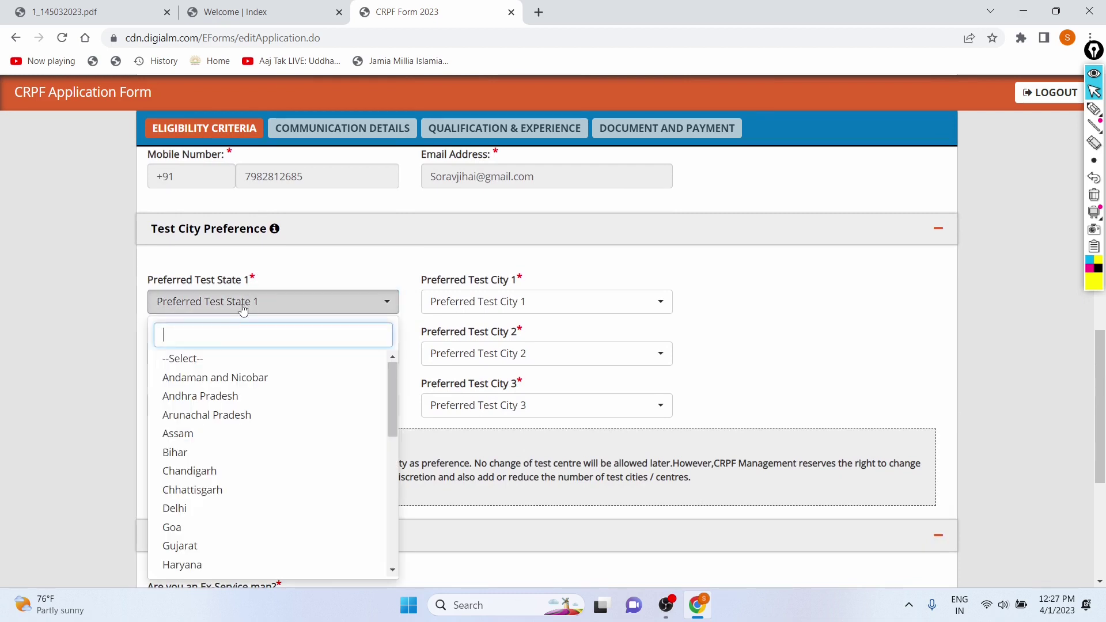
{"action": "left_click", "coordinate": [191, 510]}
{"action": "left_click", "coordinate": [454, 312]}
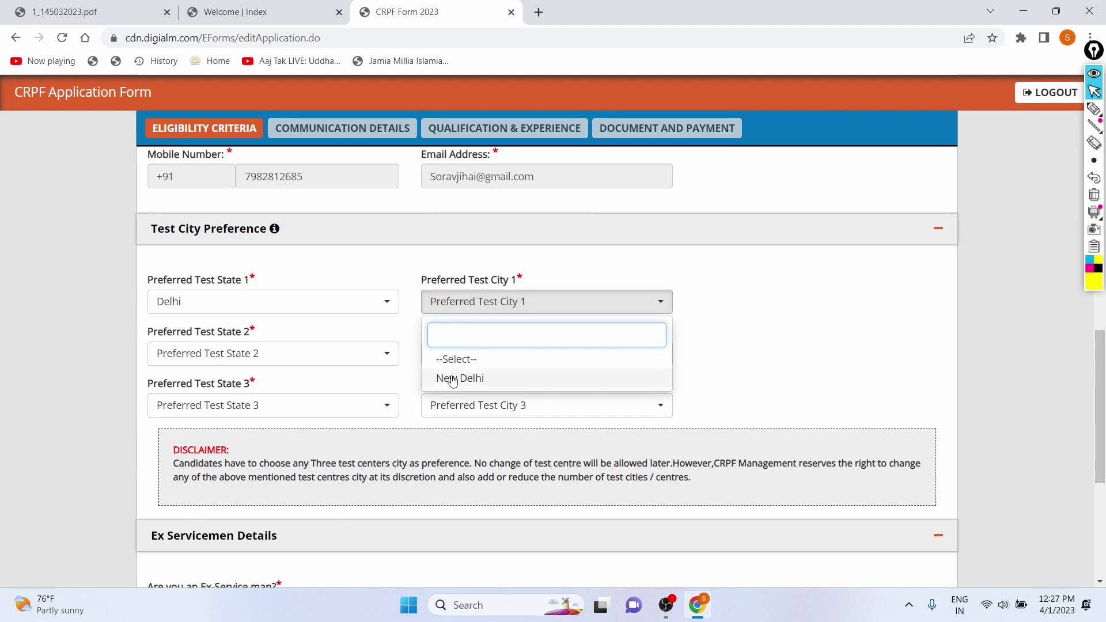
{"action": "left_click", "coordinate": [452, 380]}
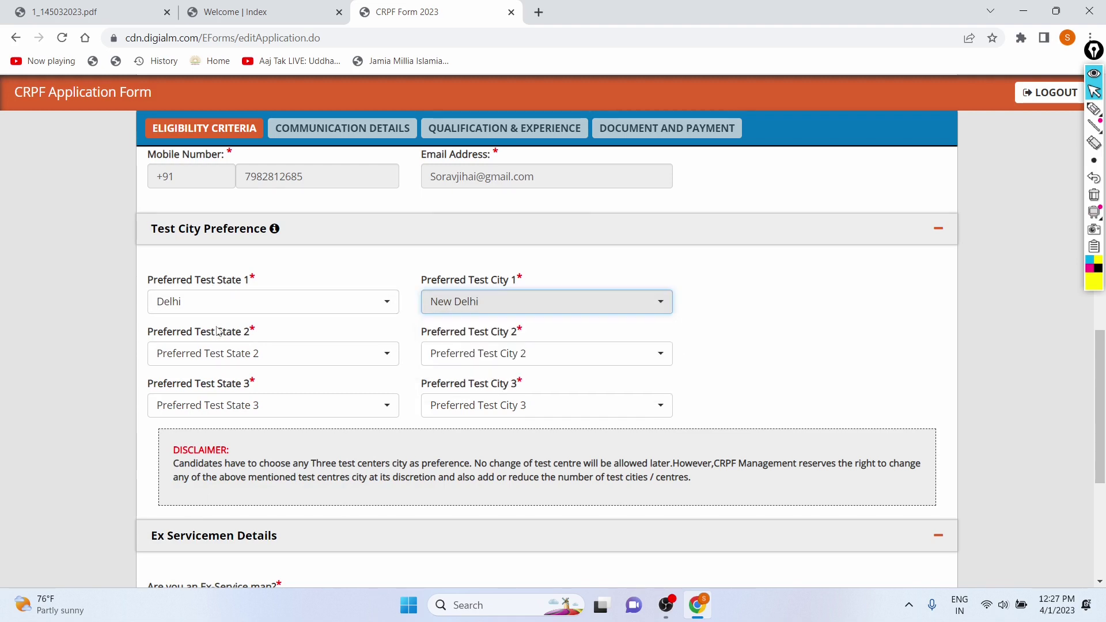
- Set Preferred Test State 2 to Haryana and Preferred Test City 2 to Faridabad
{"action": "scroll", "coordinate": [127, 254], "scroll_direction": "down", "scroll_amount": 1}
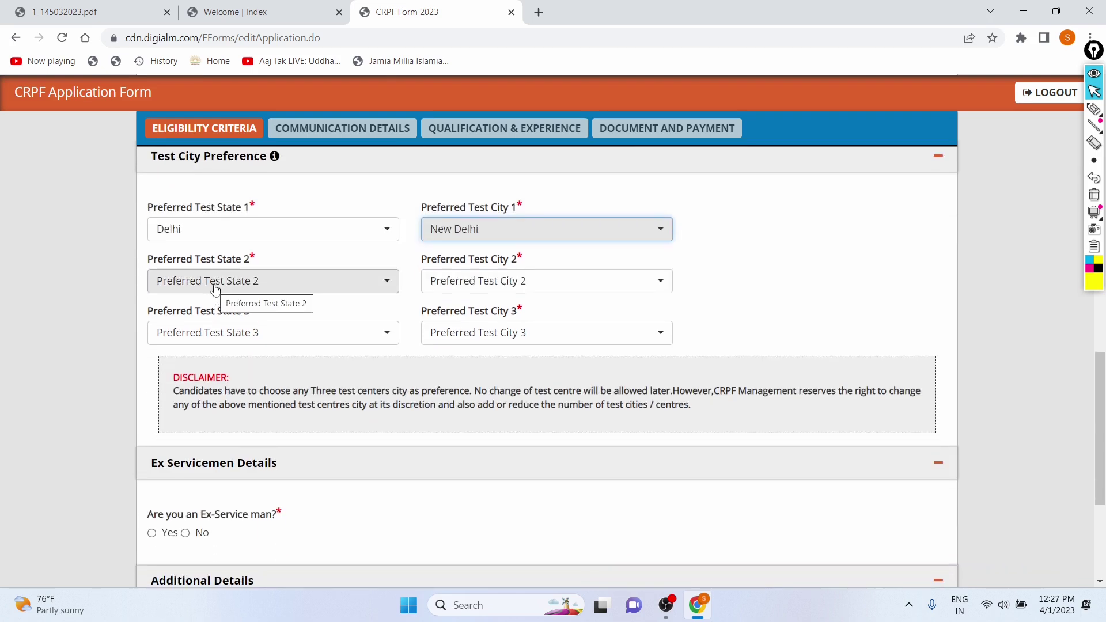
{"action": "left_click", "coordinate": [215, 286]}
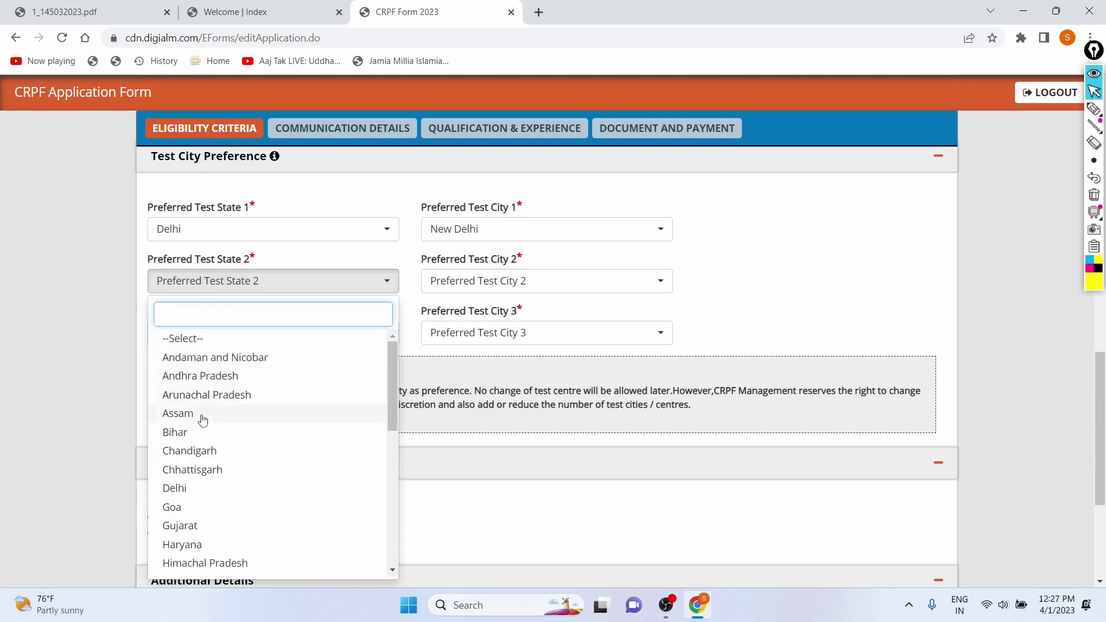
{"action": "scroll", "coordinate": [244, 477], "scroll_direction": "down", "scroll_amount": 1}
{"action": "scroll", "coordinate": [243, 478], "scroll_direction": "down", "scroll_amount": 1}
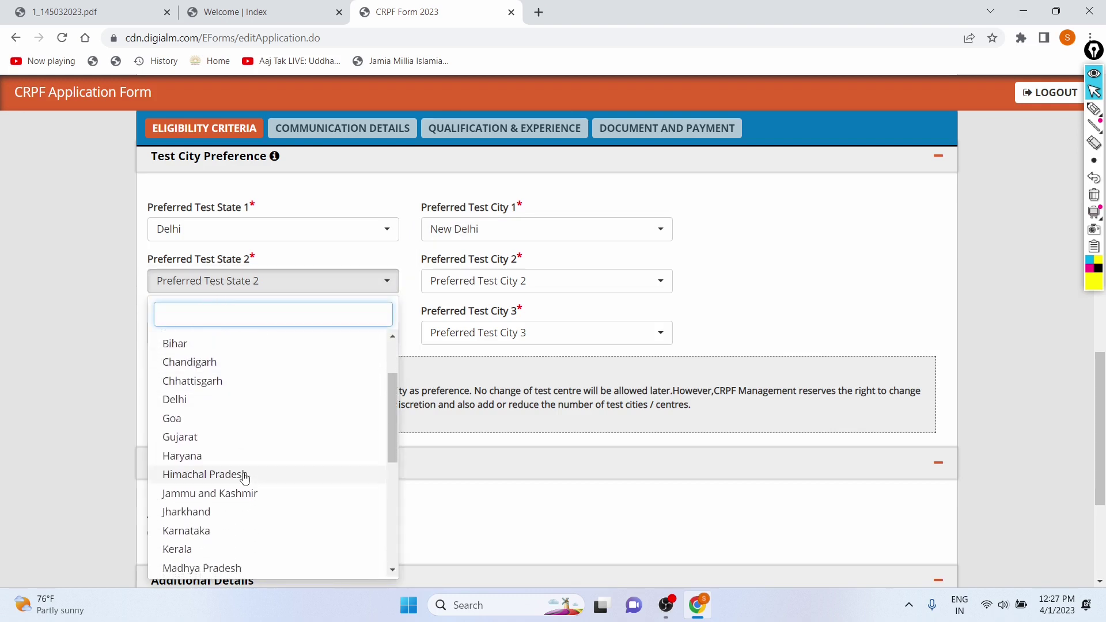
{"action": "left_click", "coordinate": [188, 457]}
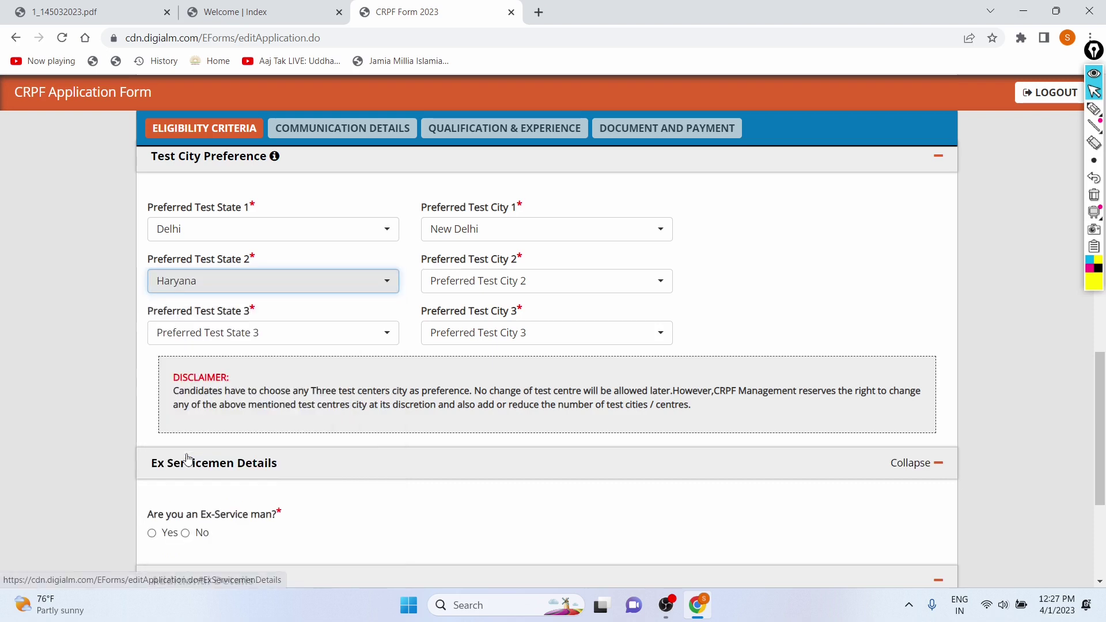
{"action": "left_click", "coordinate": [474, 284]}
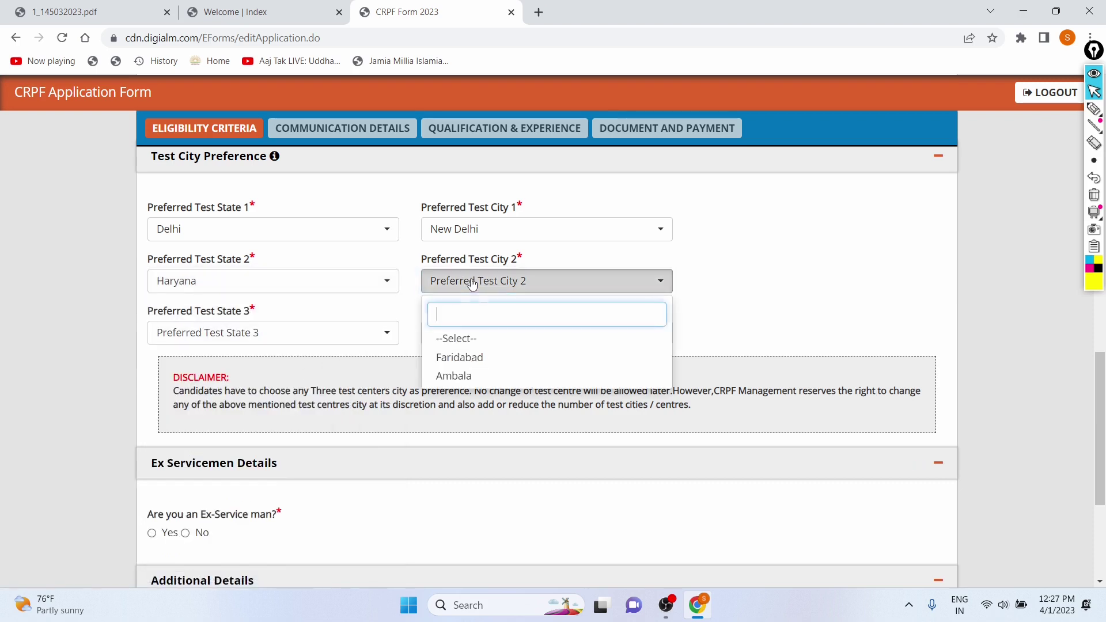
{"action": "left_click", "coordinate": [460, 358]}
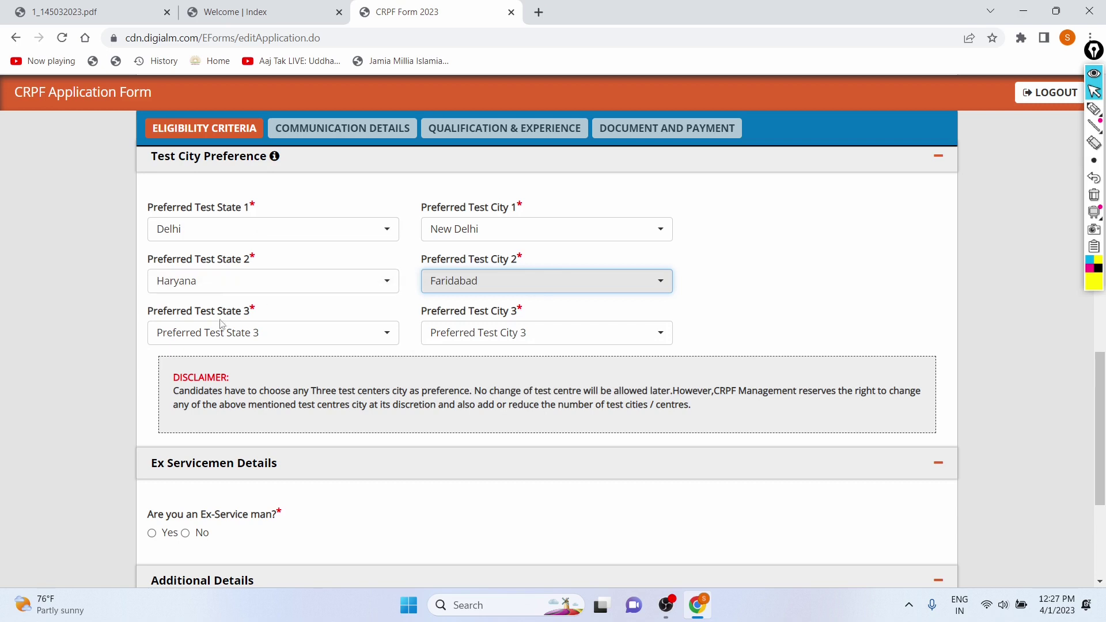
- Set Preferred Test State 3 to Uttar Pradesh and Preferred Test City 3 to Noida
{"action": "left_click", "coordinate": [274, 331]}
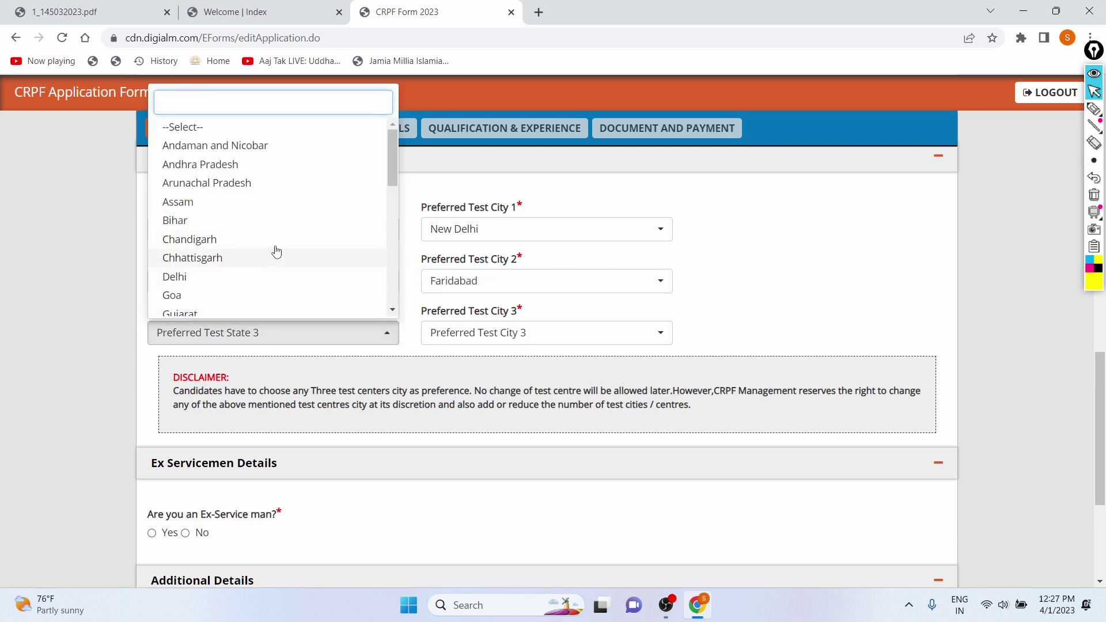
{"action": "scroll", "coordinate": [277, 263], "scroll_direction": "down", "scroll_amount": 9}
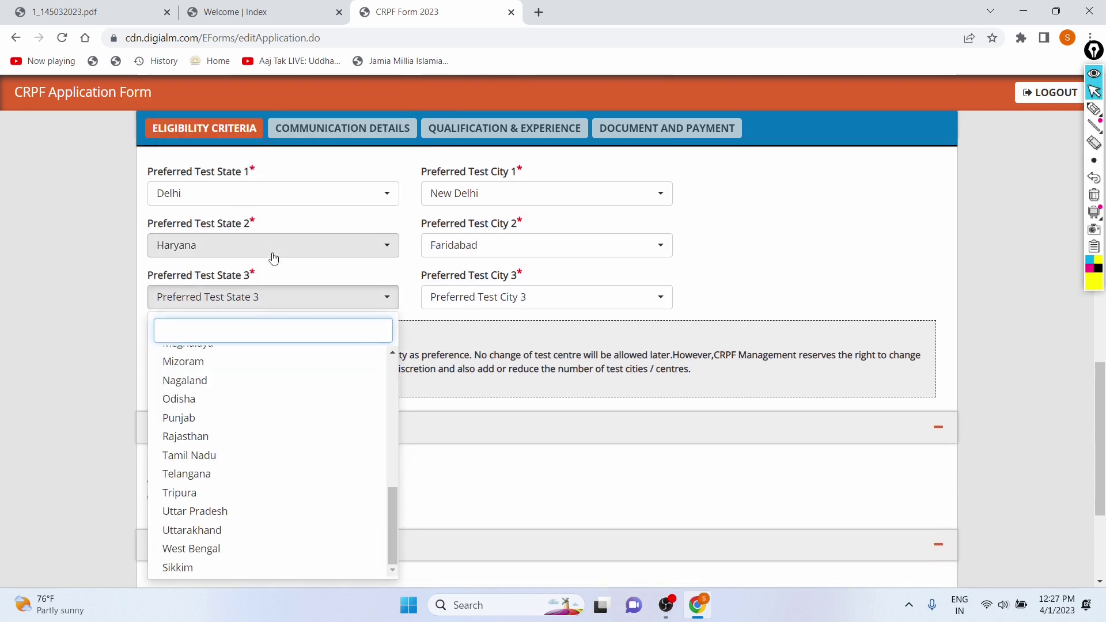
{"action": "scroll", "coordinate": [215, 467], "scroll_direction": "down", "scroll_amount": 3}
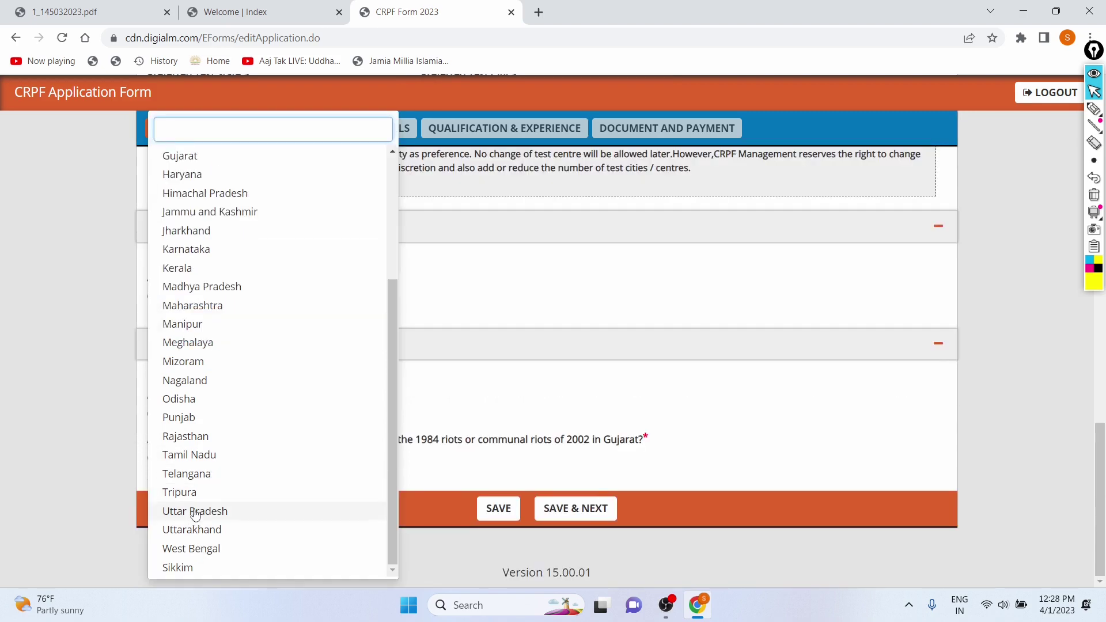
{"action": "left_click", "coordinate": [195, 513]}
{"action": "scroll", "coordinate": [452, 354], "scroll_direction": "up", "scroll_amount": 2}
{"action": "left_click", "coordinate": [538, 279]}
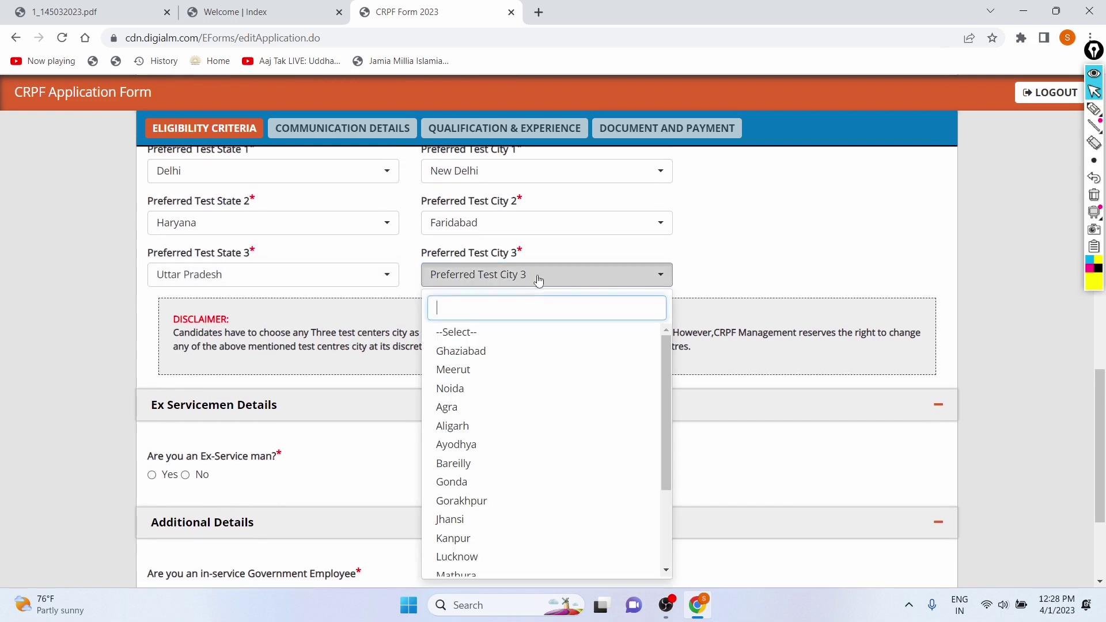
{"action": "scroll", "coordinate": [476, 409], "scroll_direction": "down", "scroll_amount": 4}
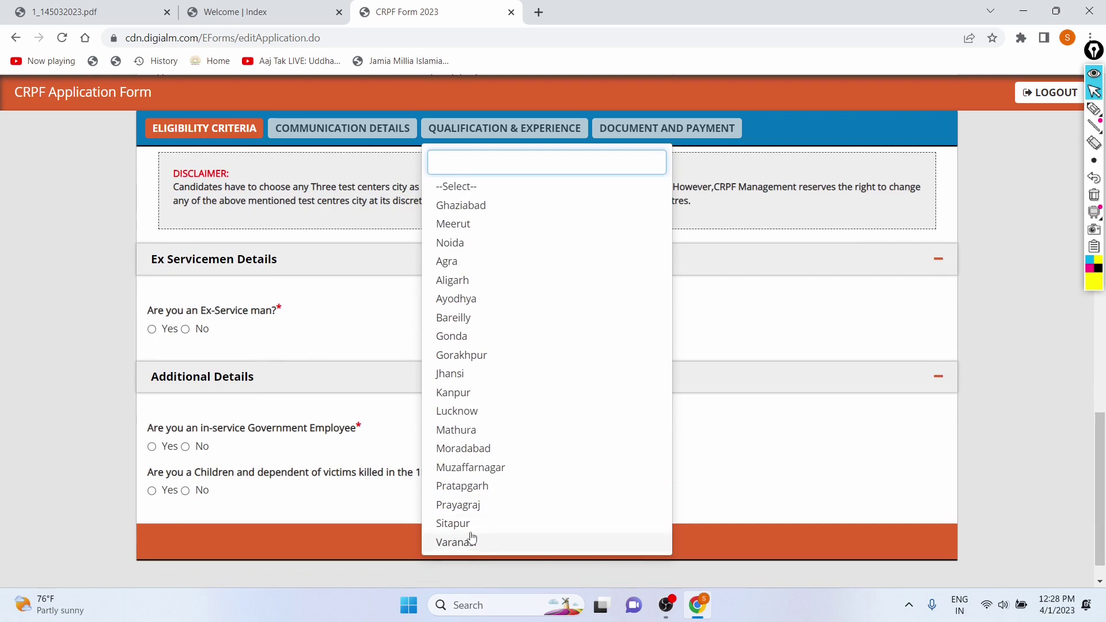
{"action": "left_click", "coordinate": [455, 243]}
{"action": "scroll", "coordinate": [366, 292], "scroll_direction": "up", "scroll_amount": 3}
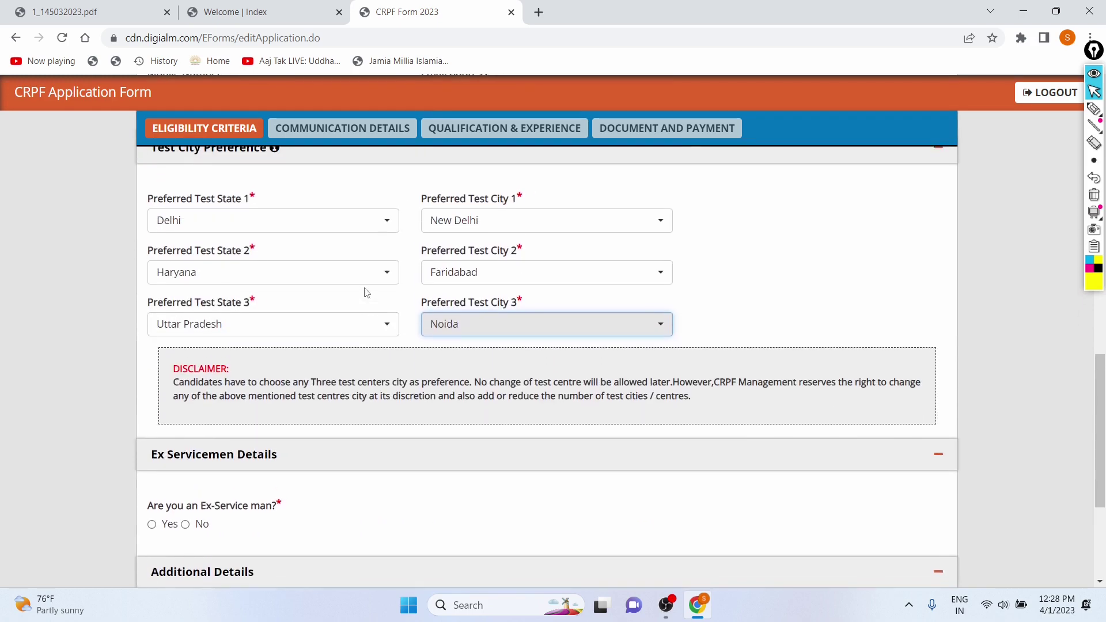
{"action": "scroll", "coordinate": [365, 292], "scroll_direction": "up", "scroll_amount": 1}
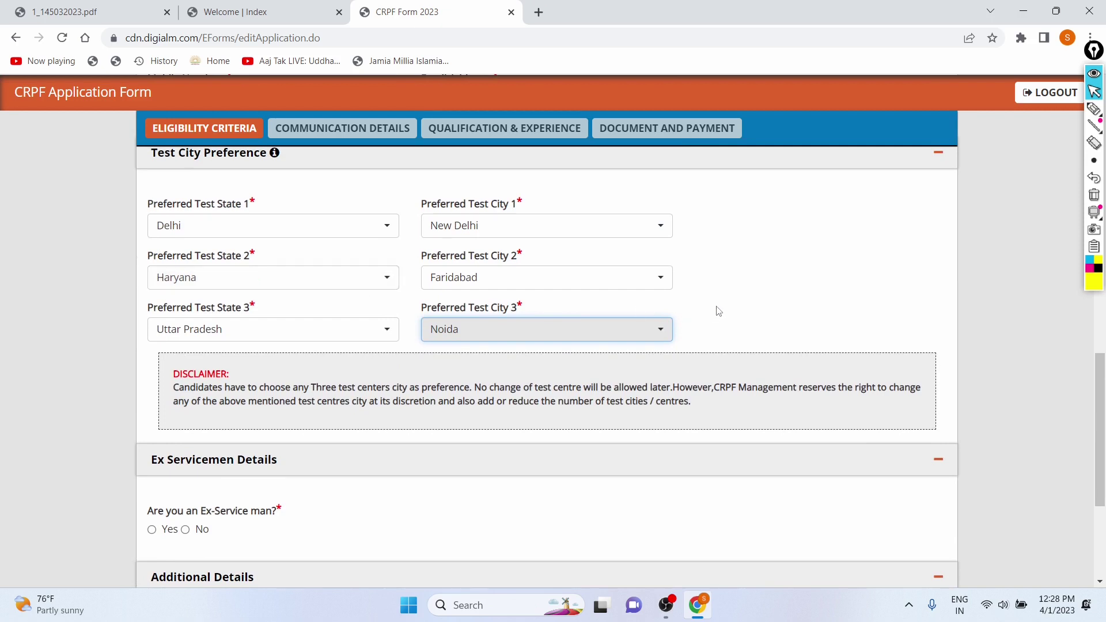
{"action": "scroll", "coordinate": [718, 311], "scroll_direction": "down", "scroll_amount": 1}
{"action": "scroll", "coordinate": [540, 332], "scroll_direction": "down", "scroll_amount": 1}
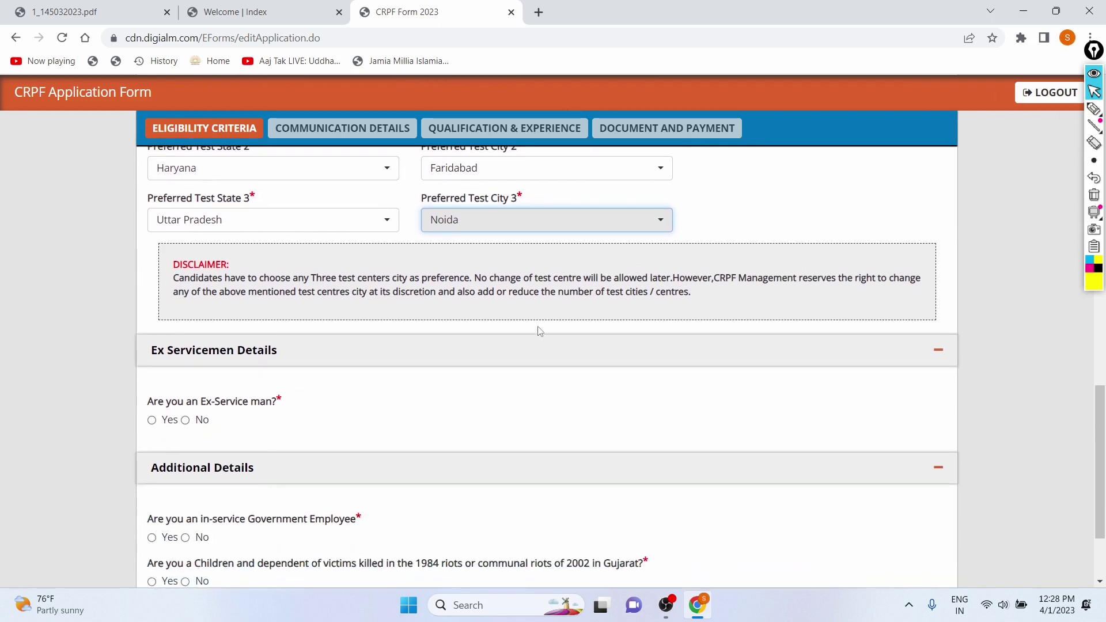
{"action": "scroll", "coordinate": [540, 331], "scroll_direction": "down", "scroll_amount": 2}
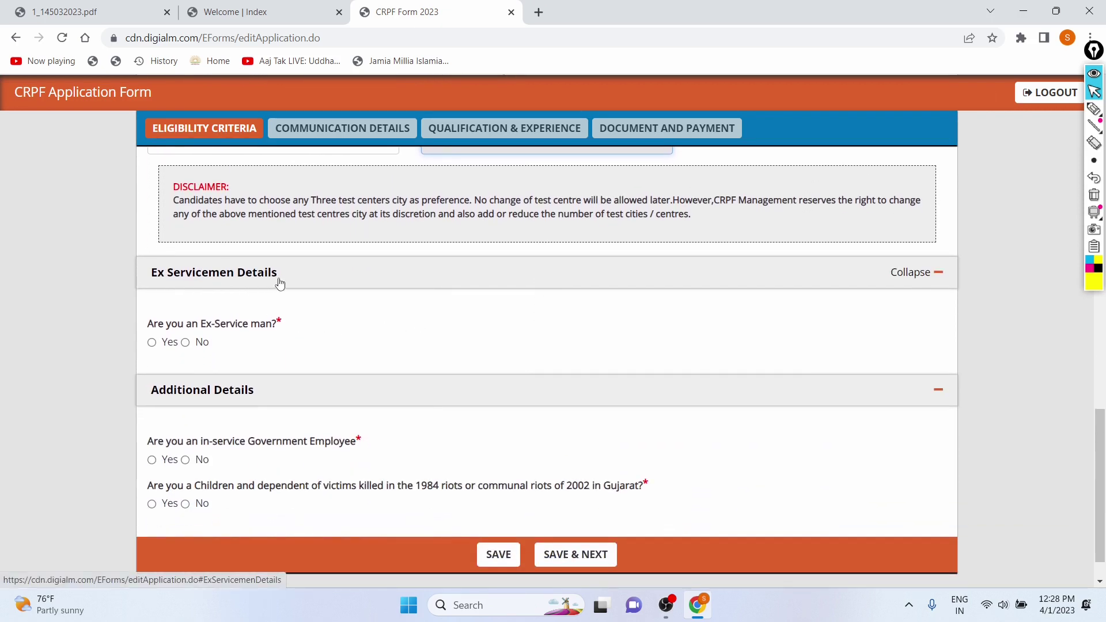
- Answer No to the in-service Government Employee and riots-victim dependant questions, then save
{"action": "scroll", "coordinate": [212, 323], "scroll_direction": "down", "scroll_amount": 1}
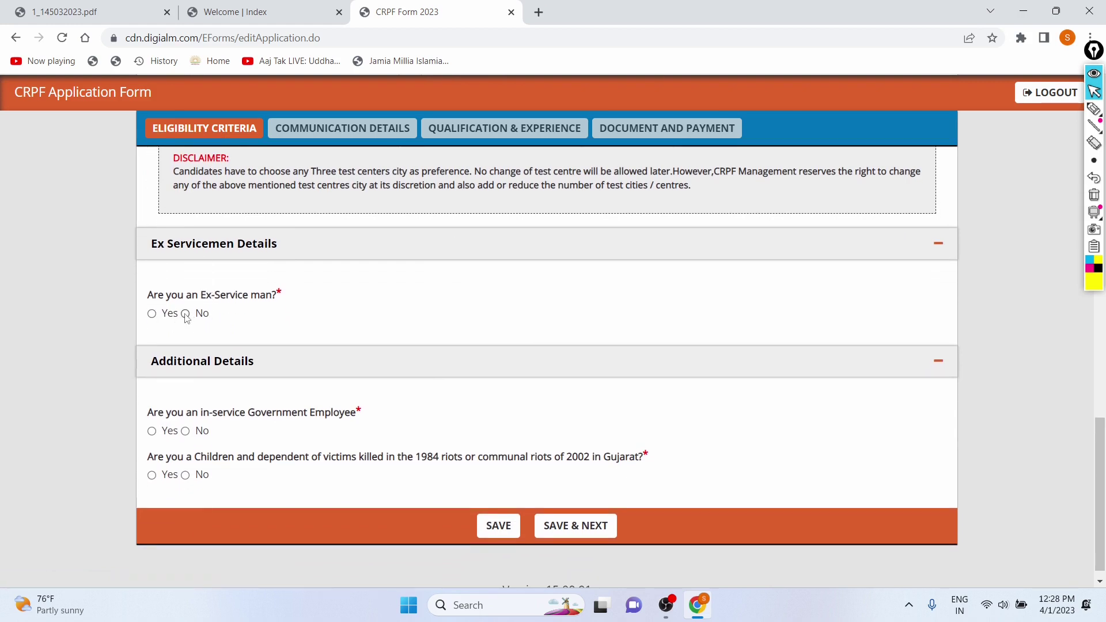
{"action": "scroll", "coordinate": [326, 301], "scroll_direction": "down", "scroll_amount": 1}
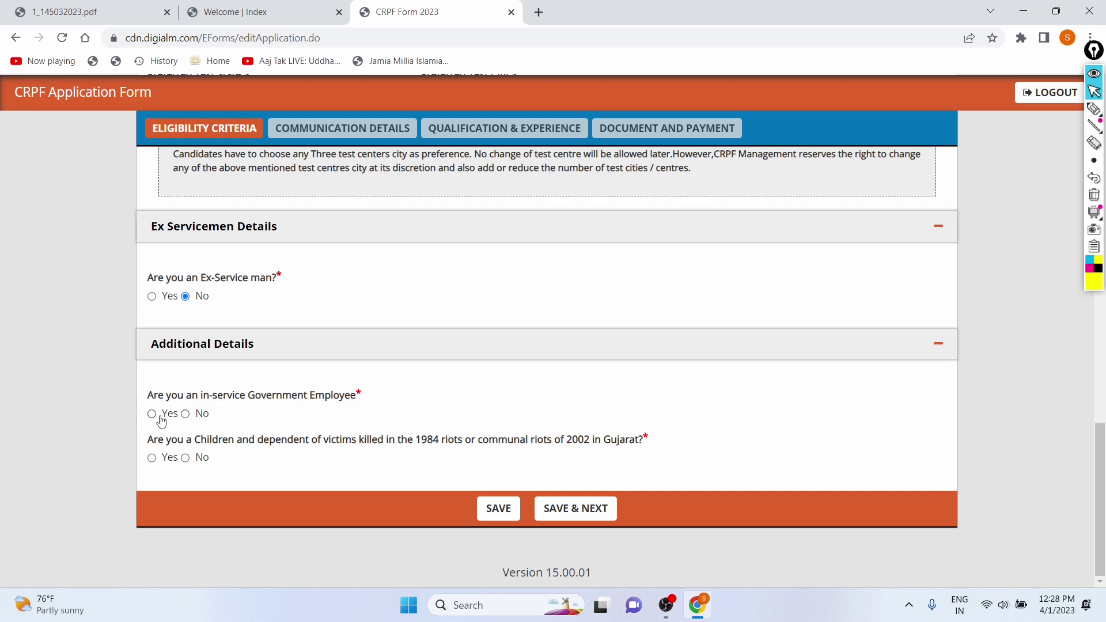
{"action": "left_click", "coordinate": [185, 414]}
{"action": "left_click", "coordinate": [185, 460]}
{"action": "left_click", "coordinate": [574, 517]}
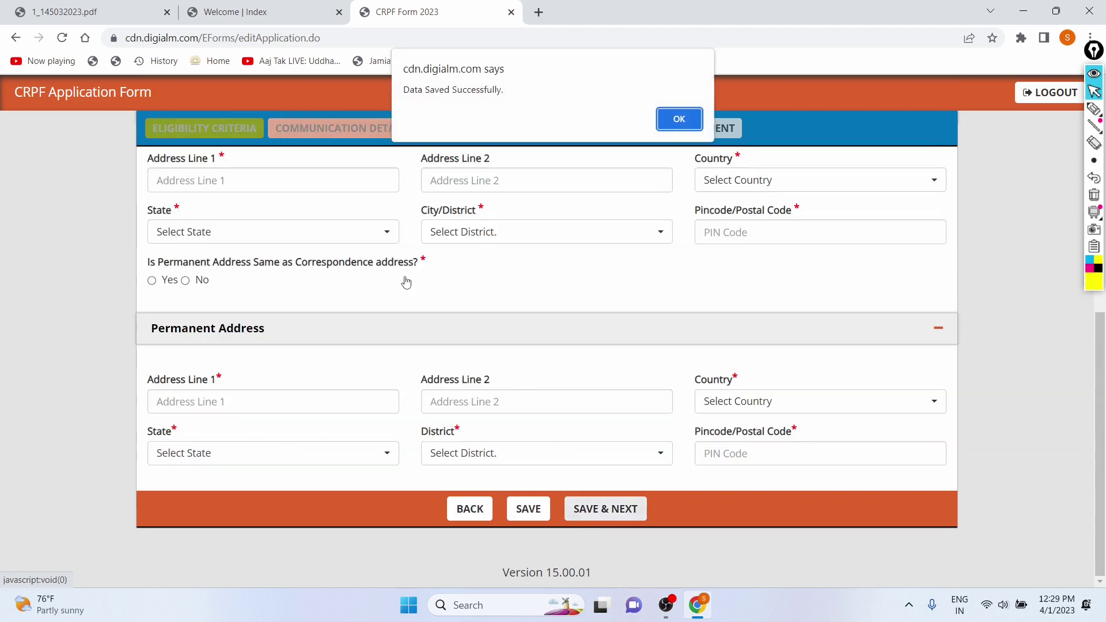
- Dismiss the save alert and enter the correspondence Address Lines 1 and 2
{"action": "left_click", "coordinate": [685, 121]}
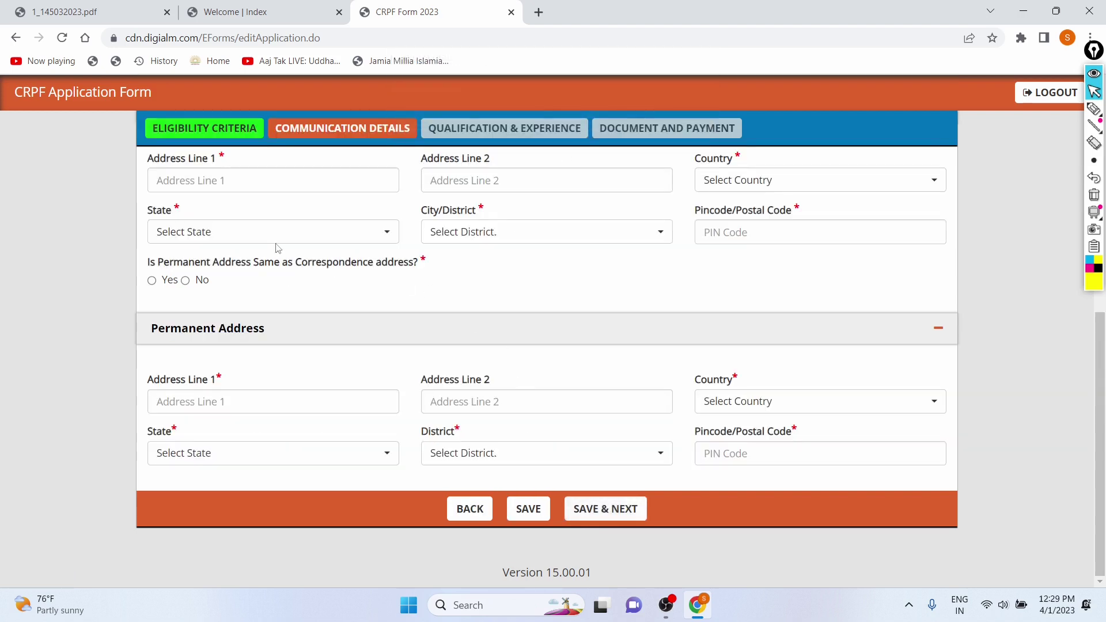
{"action": "scroll", "coordinate": [280, 241], "scroll_direction": "up", "scroll_amount": 1}
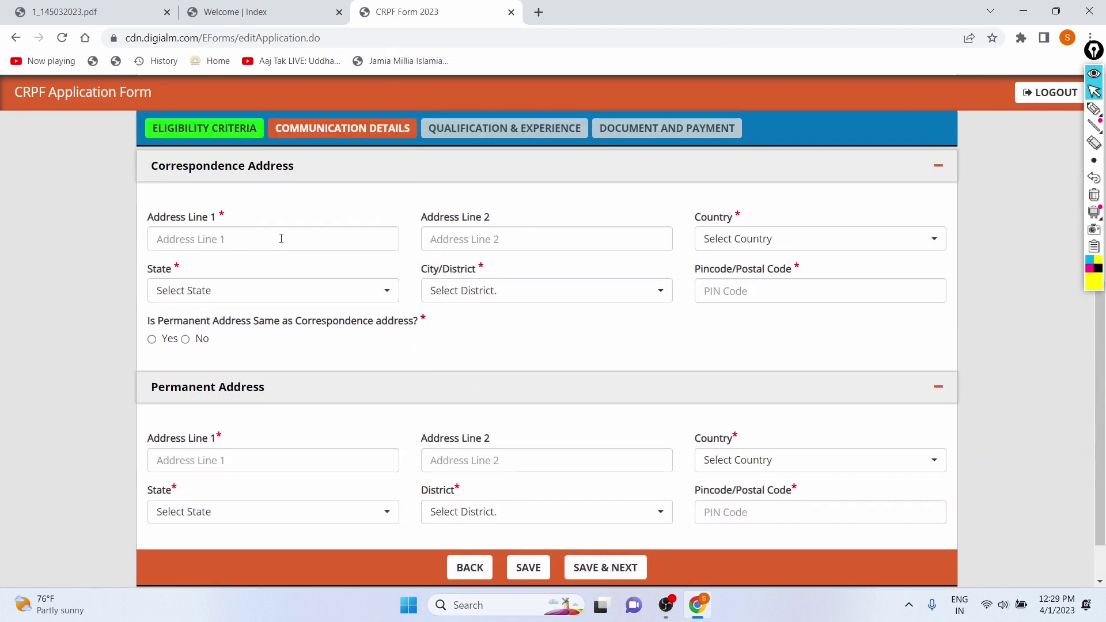
{"action": "left_click", "coordinate": [284, 245]}
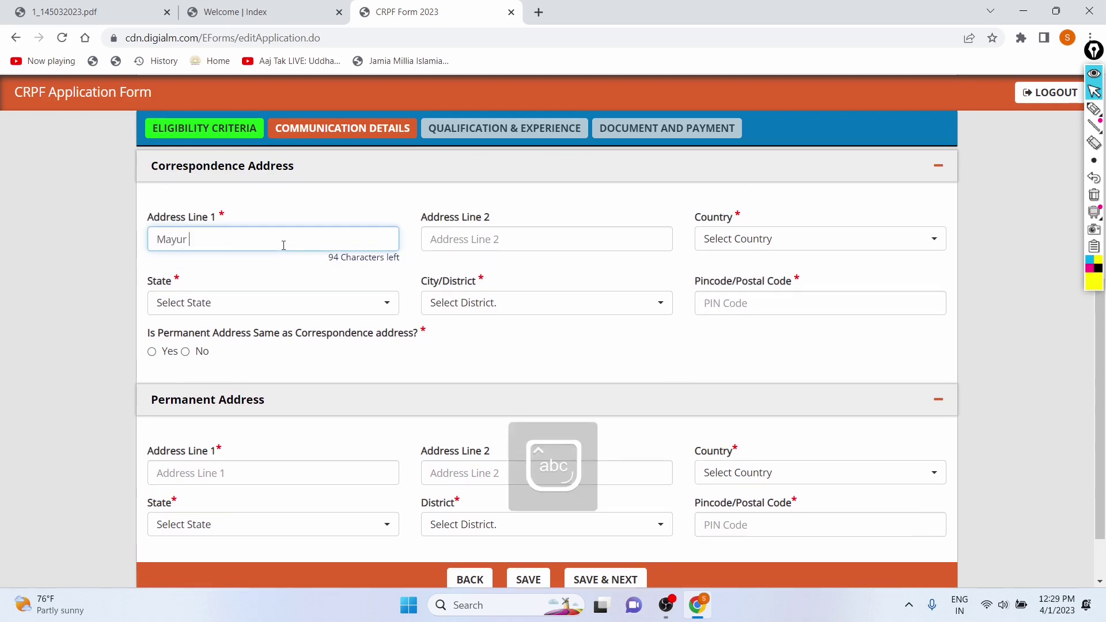
{"action": "key", "text": "Caps_Lock"}
{"action": "key", "text": "Caps_Lock"}
{"action": "key", "text": "Caps_Lock"}
{"action": "key", "text": "Caps_Lock"}
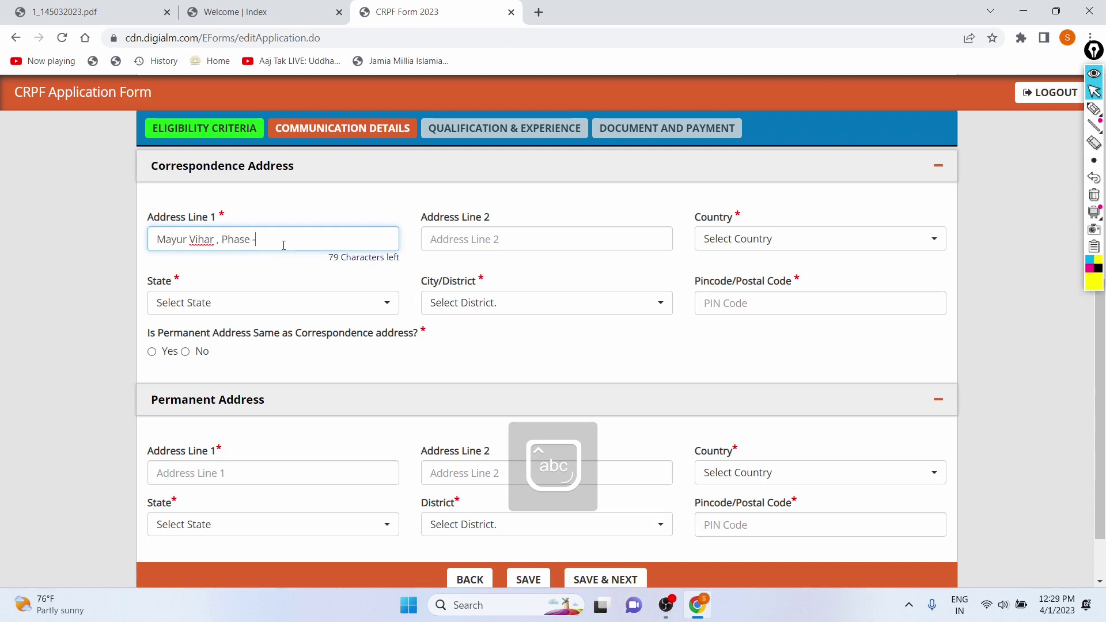
{"action": "key", "text": "Caps_Lock"}
{"action": "key", "text": "Caps_Lock"}
{"action": "left_click", "coordinate": [463, 238]}
{"action": "key", "text": "Caps_Lock"}
{"action": "type", "text": "R"}
{"action": "key", "text": "Caps_Lock"}
{"action": "type", "text": "aja"}
{"action": "key", "text": "Caps_Lock"}
{"action": "type", "text": "P"}
{"action": "key", "text": "Caps_Lock"}
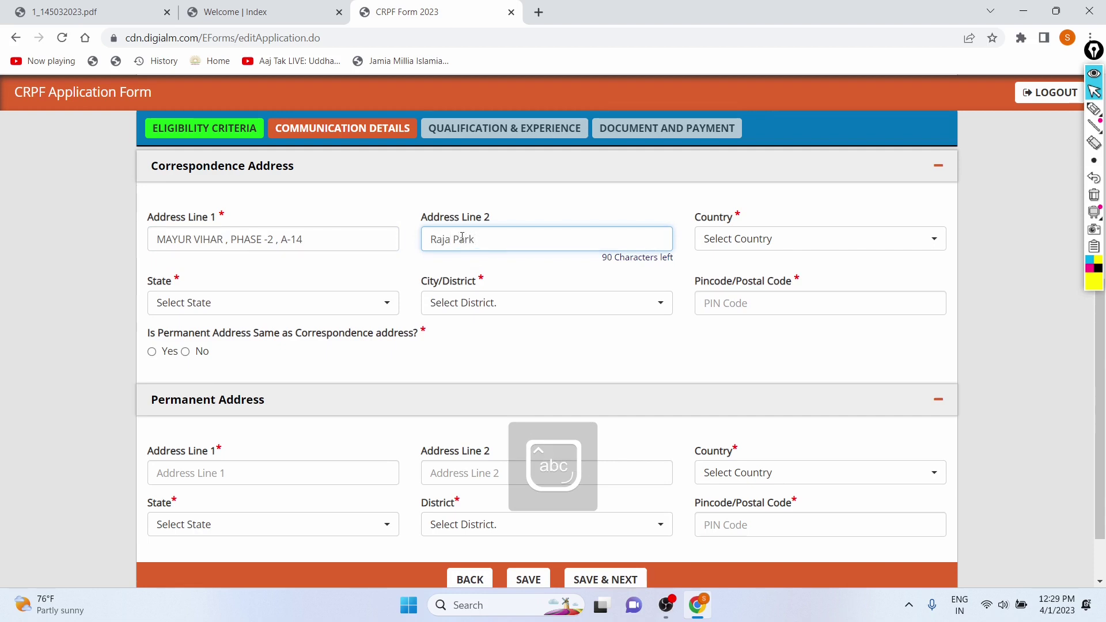
- Set correspondence country India, state Delhi - NCR, district New Delhi, and enter the PIN code
{"action": "left_click", "coordinate": [741, 239]}
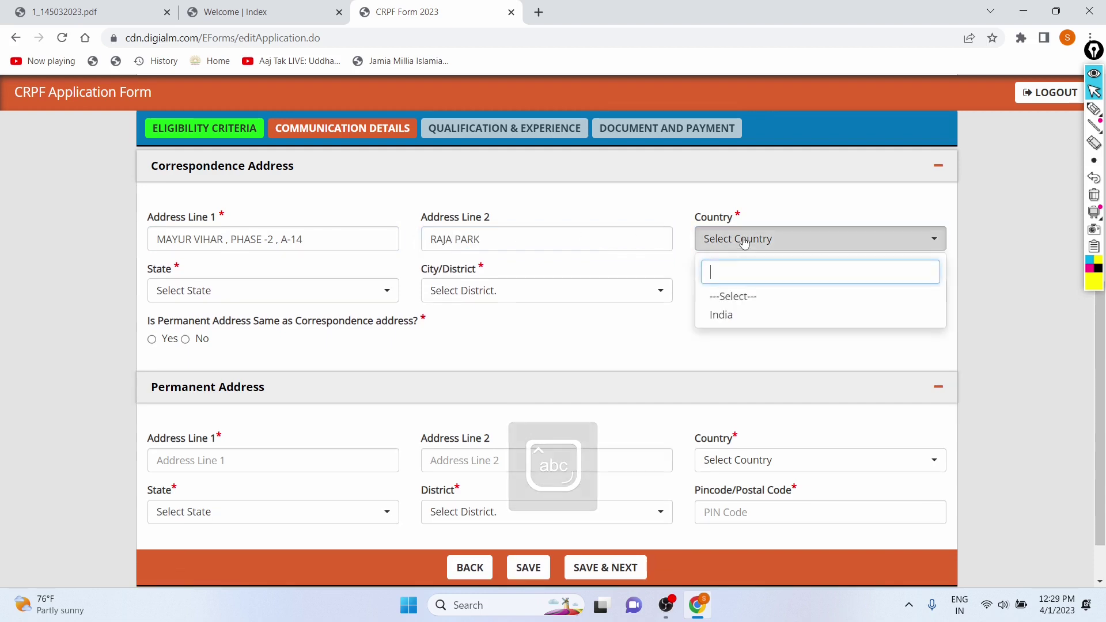
{"action": "left_click", "coordinate": [719, 316]}
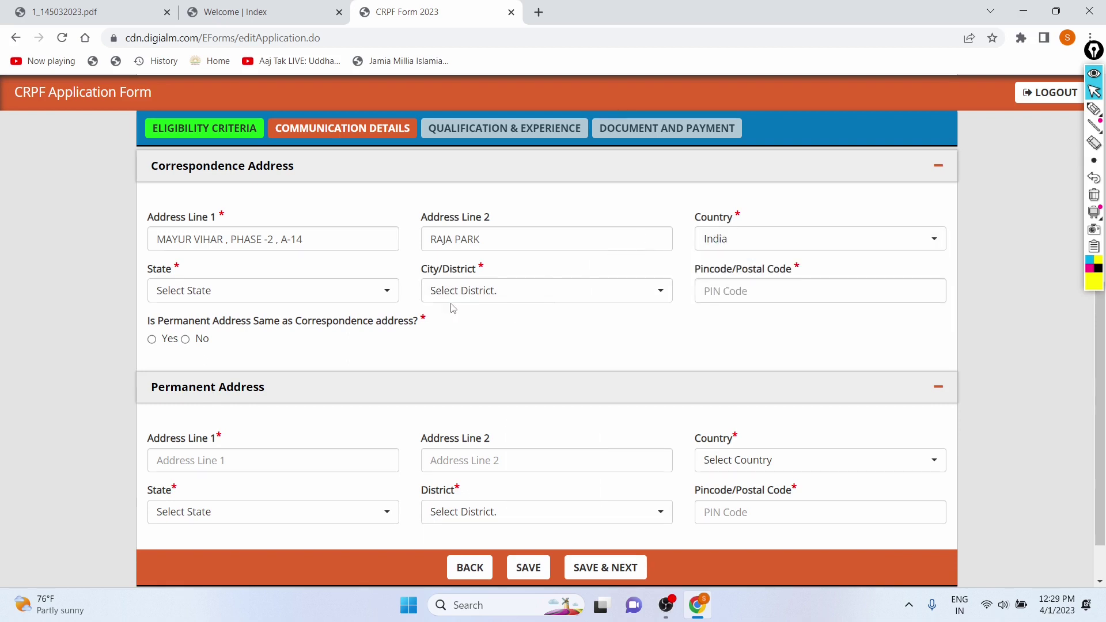
{"action": "left_click", "coordinate": [270, 294]}
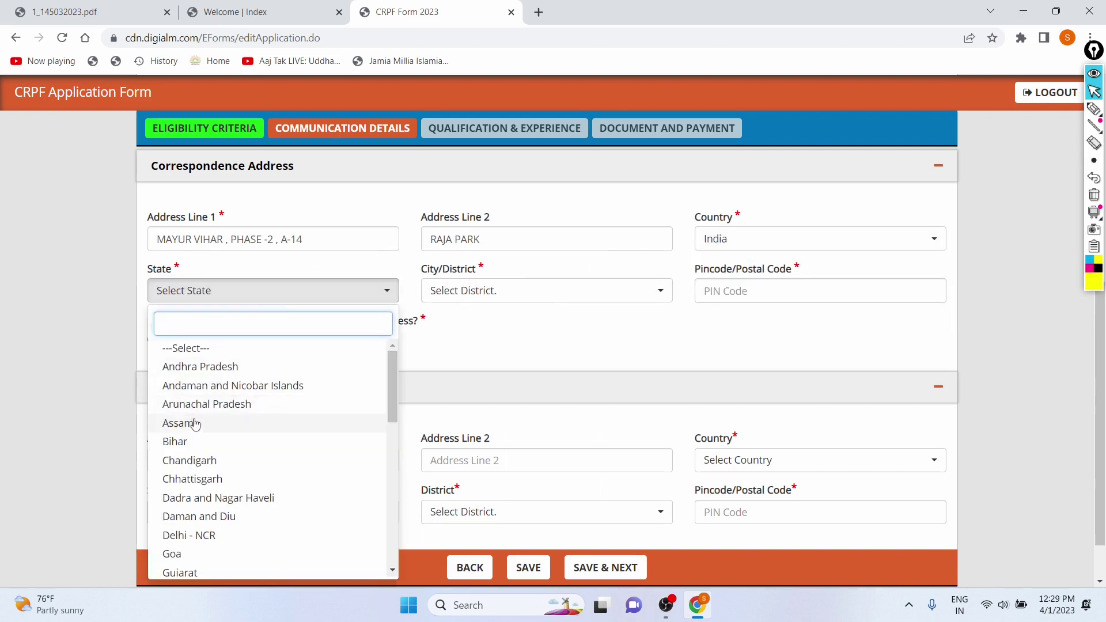
{"action": "scroll", "coordinate": [187, 444], "scroll_direction": "down", "scroll_amount": 2}
{"action": "left_click", "coordinate": [190, 453]}
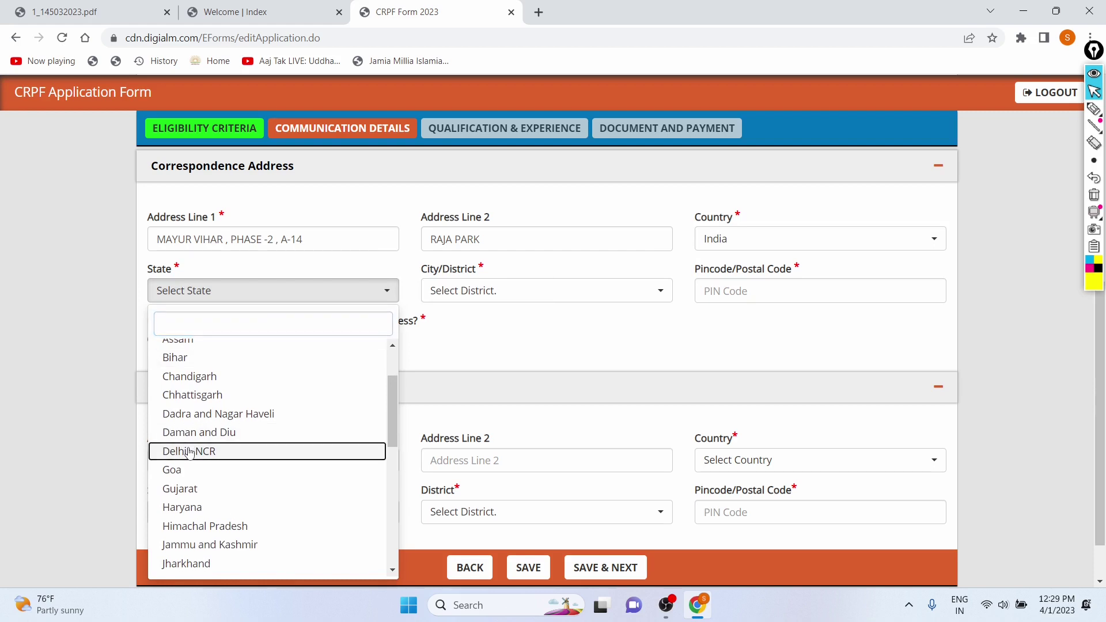
{"action": "left_click", "coordinate": [442, 291]}
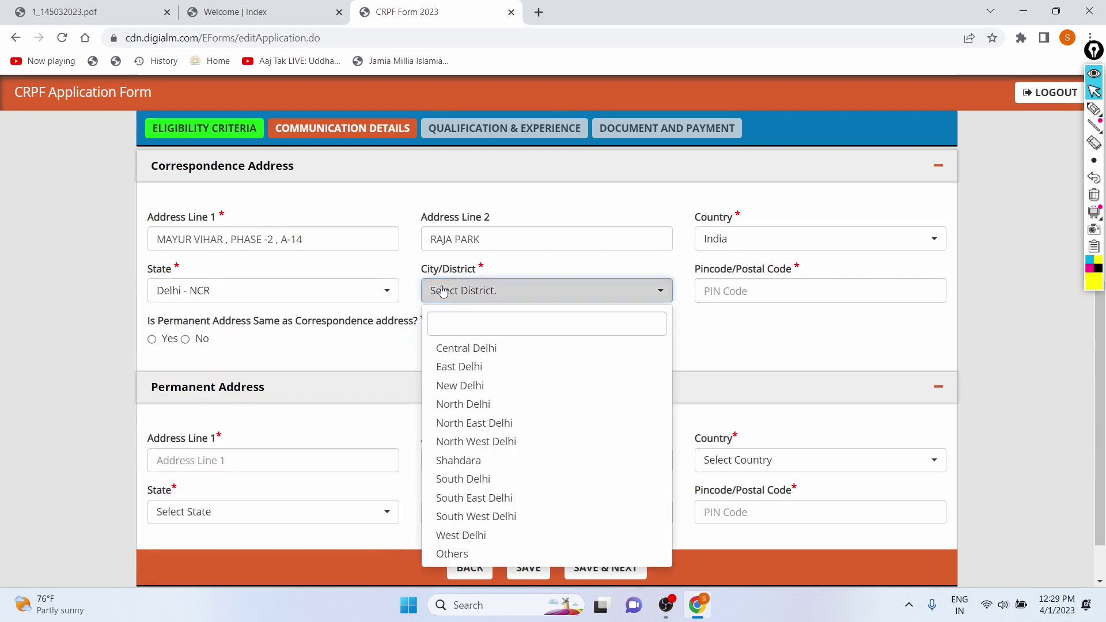
{"action": "left_click", "coordinate": [445, 386]}
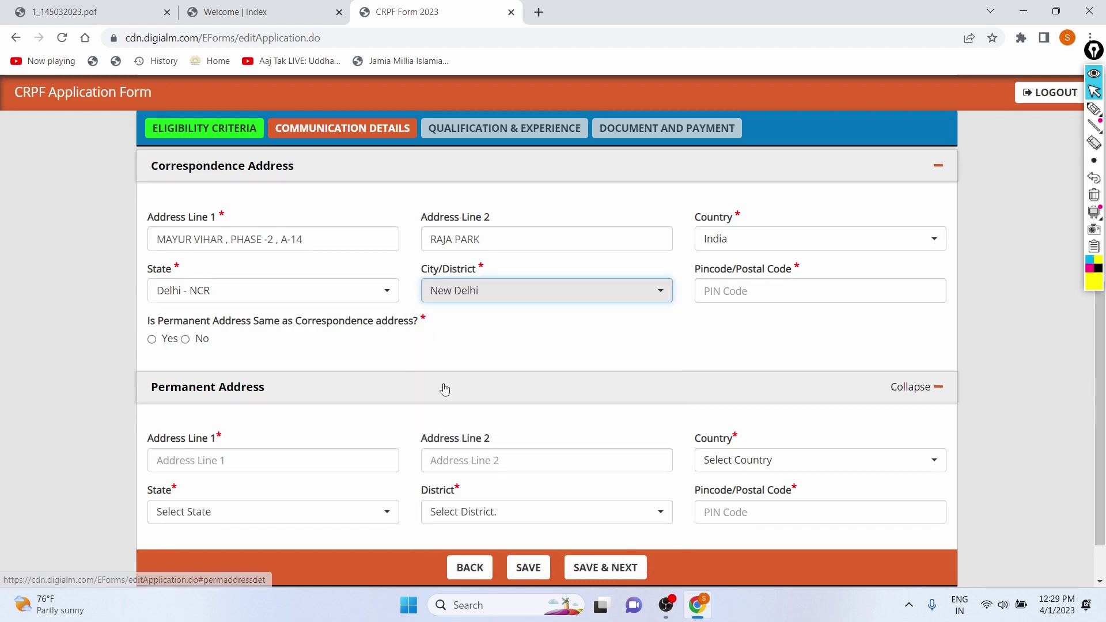
{"action": "left_click", "coordinate": [763, 292]}
{"action": "type", "text": "110483"}
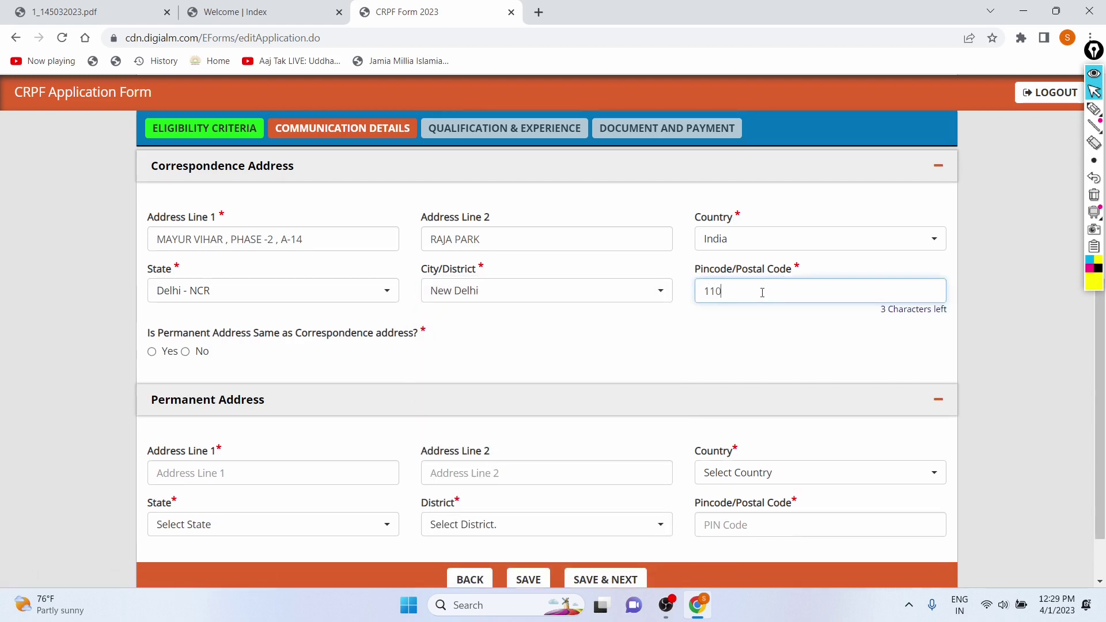
- Mark the permanent address as the same as the correspondence address
{"action": "scroll", "coordinate": [612, 346], "scroll_direction": "down", "scroll_amount": 2}
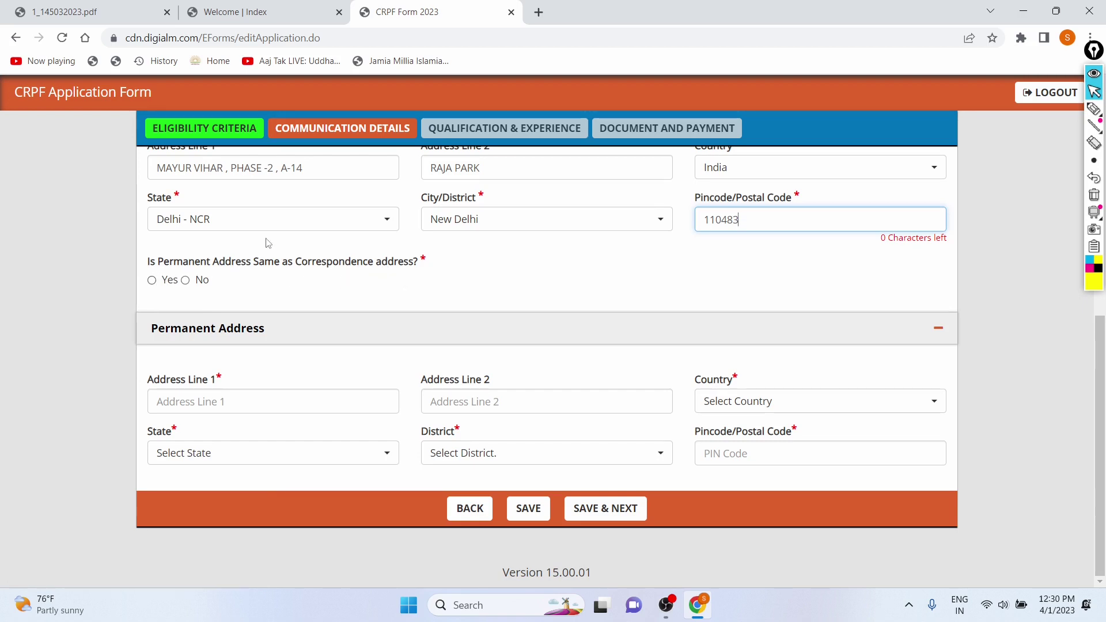
{"action": "scroll", "coordinate": [266, 246], "scroll_direction": "up", "scroll_amount": 1}
{"action": "scroll", "coordinate": [408, 225], "scroll_direction": "down", "scroll_amount": 1}
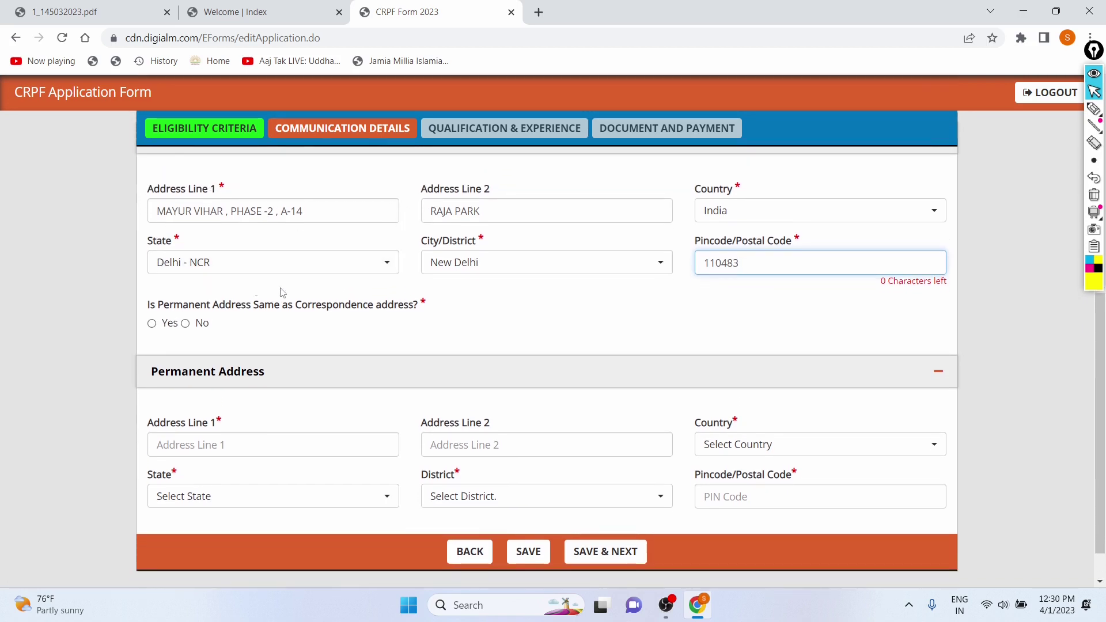
{"action": "left_click", "coordinate": [153, 326]}
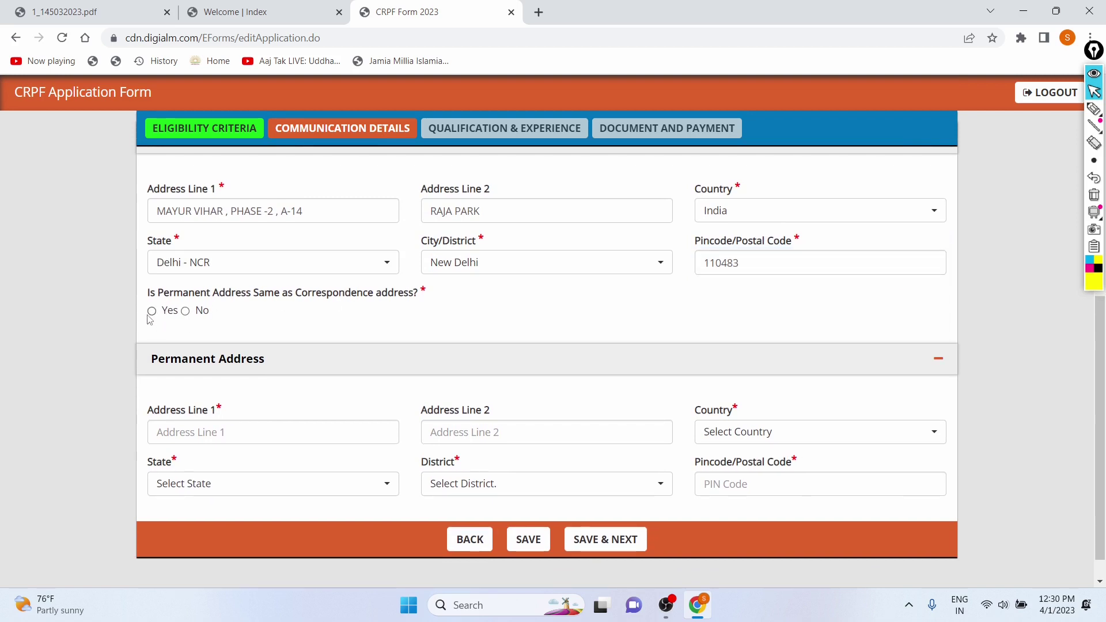
{"action": "left_click", "coordinate": [151, 316]}
{"action": "scroll", "coordinate": [368, 351], "scroll_direction": "down", "scroll_amount": 1}
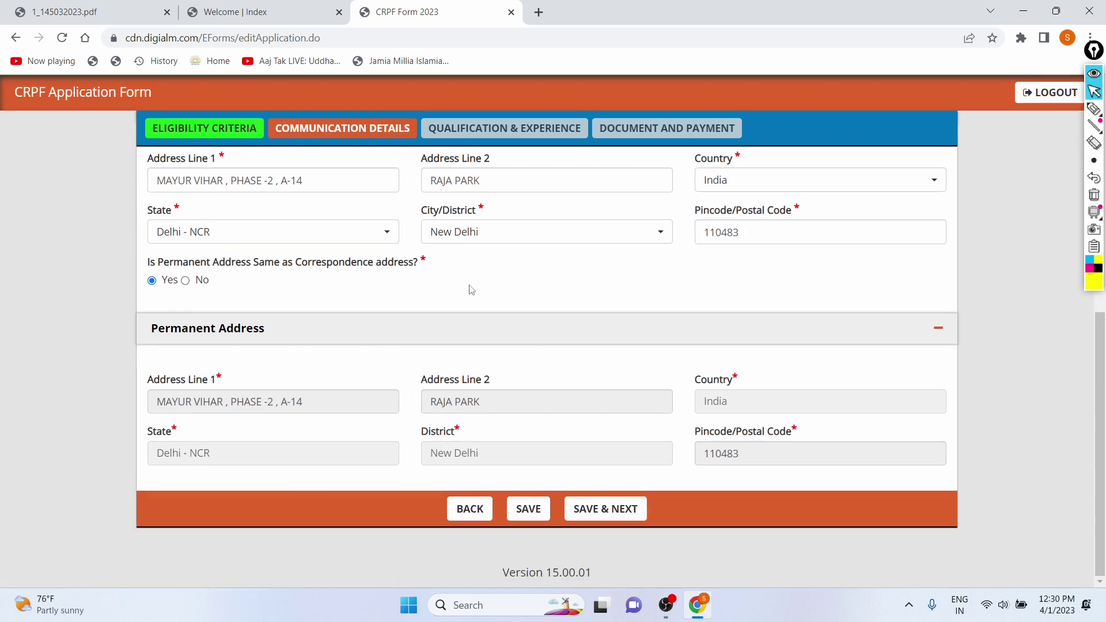
- Save Communication Details, dismiss the confirmation, and scroll to the Matriculation section
{"action": "left_click", "coordinate": [607, 510]}
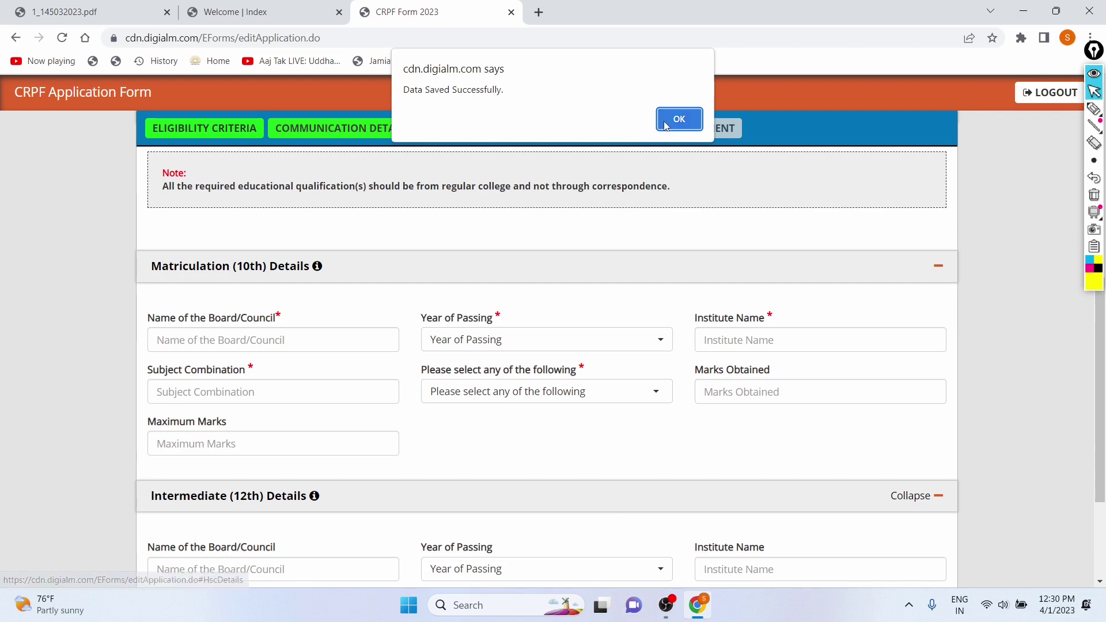
{"action": "left_click", "coordinate": [671, 117]}
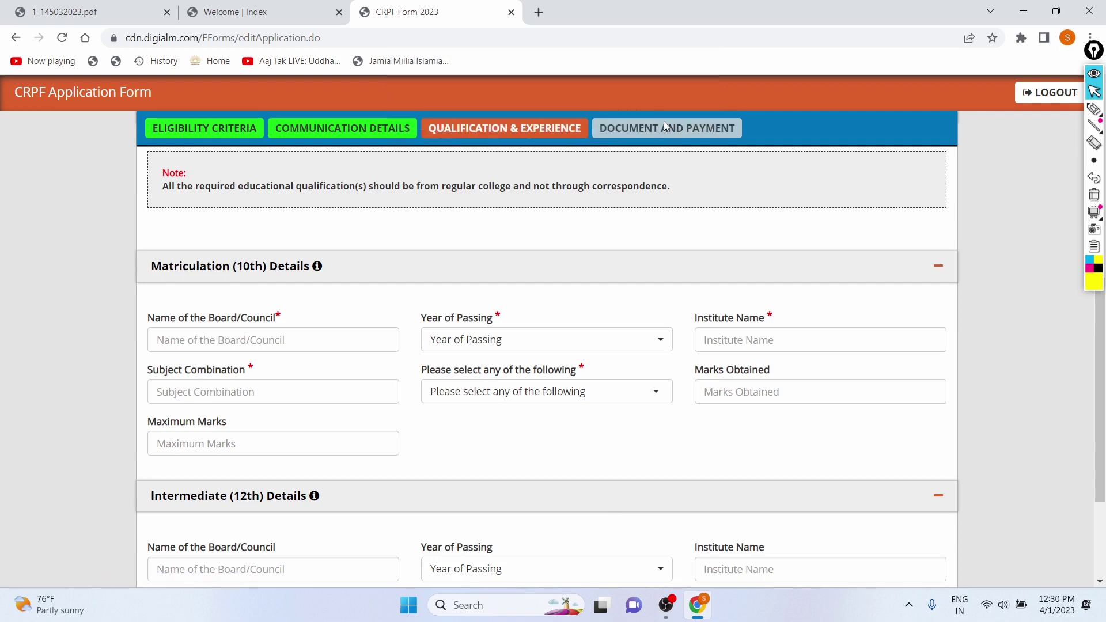
{"action": "scroll", "coordinate": [508, 230], "scroll_direction": "down", "scroll_amount": 2}
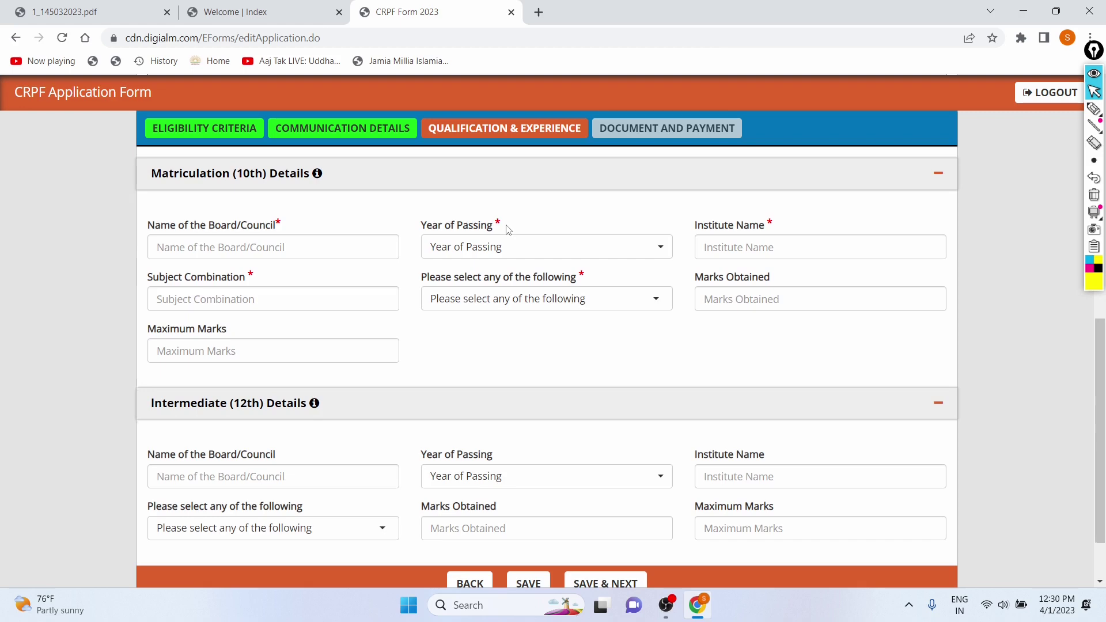
{"action": "scroll", "coordinate": [508, 230], "scroll_direction": "up", "scroll_amount": 6}
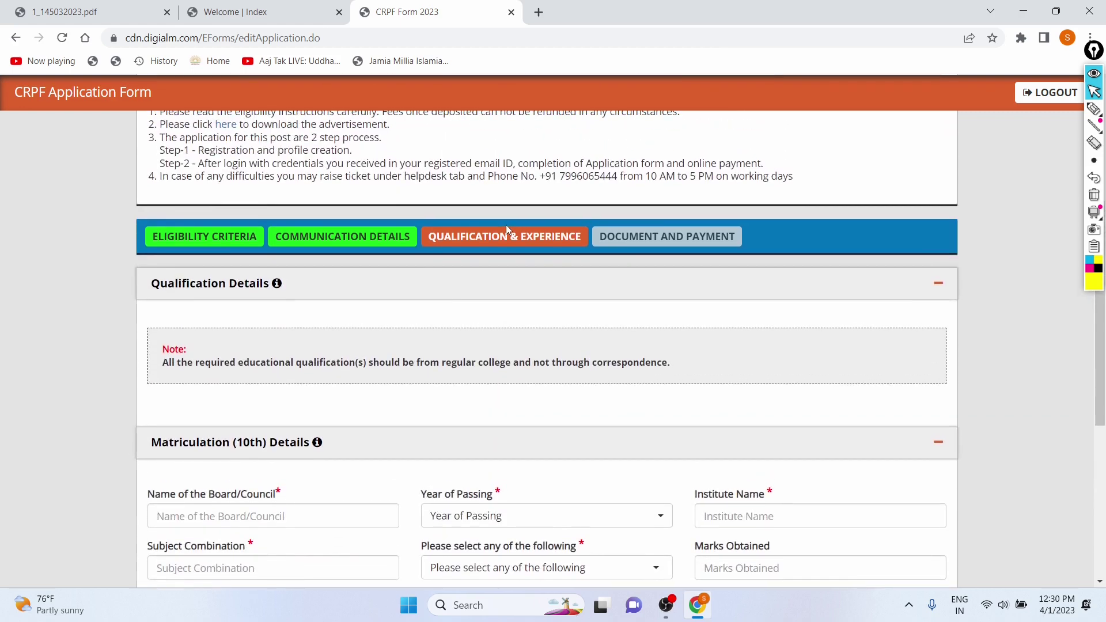
{"action": "scroll", "coordinate": [470, 329], "scroll_direction": "up", "scroll_amount": 1}
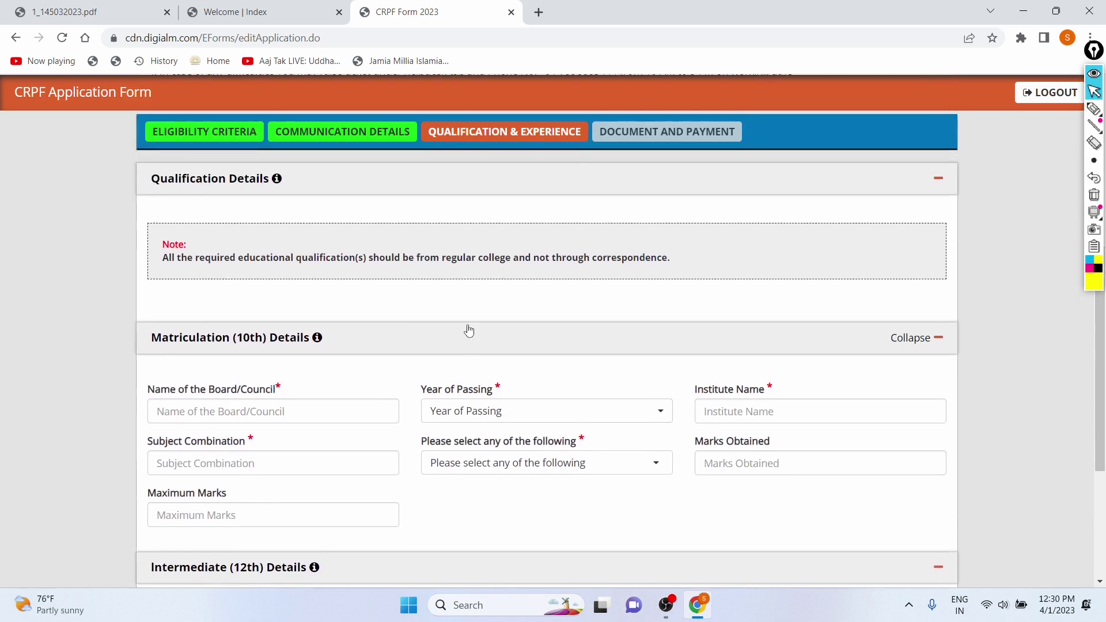
{"action": "scroll", "coordinate": [448, 344], "scroll_direction": "down", "scroll_amount": 1}
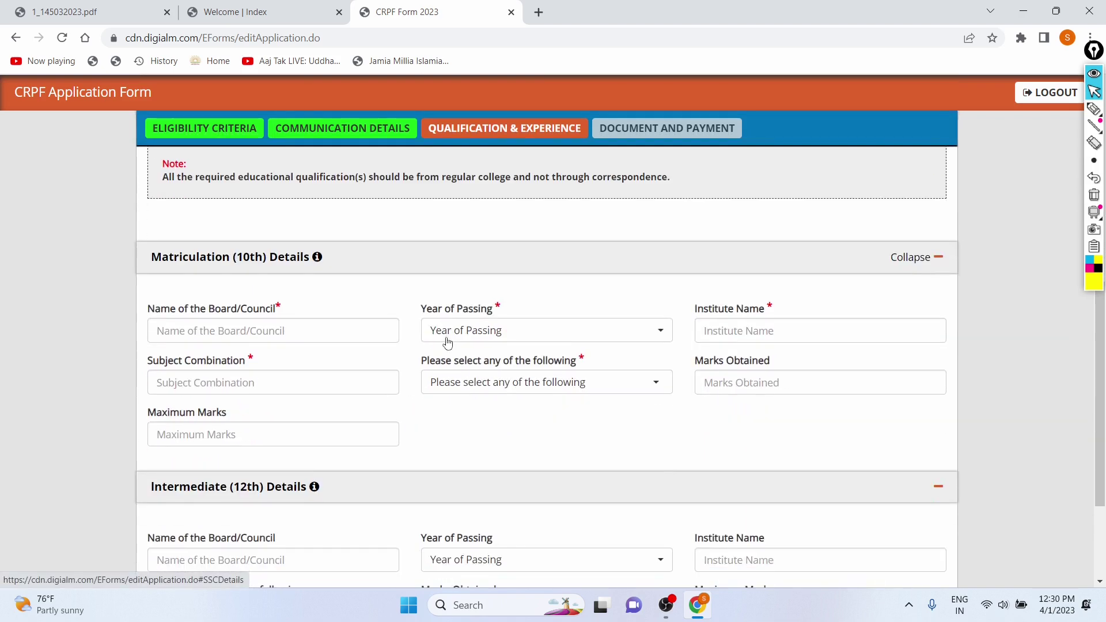
{"action": "scroll", "coordinate": [327, 323], "scroll_direction": "down", "scroll_amount": 1}
{"action": "scroll", "coordinate": [242, 239], "scroll_direction": "down", "scroll_amount": 2}
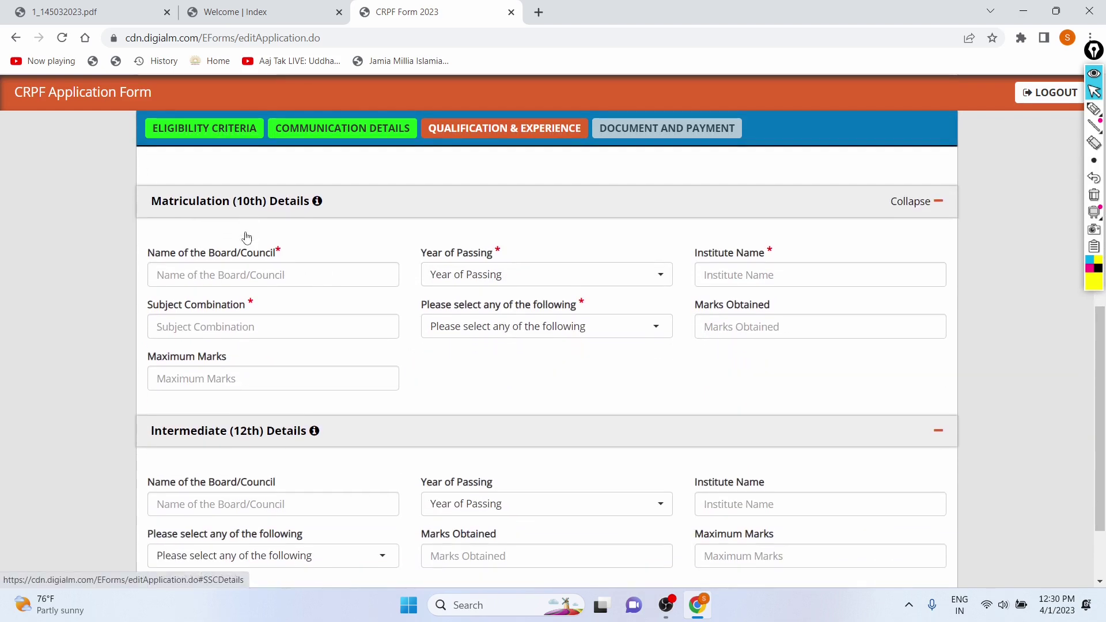
{"action": "scroll", "coordinate": [288, 346], "scroll_direction": "up", "scroll_amount": 2}
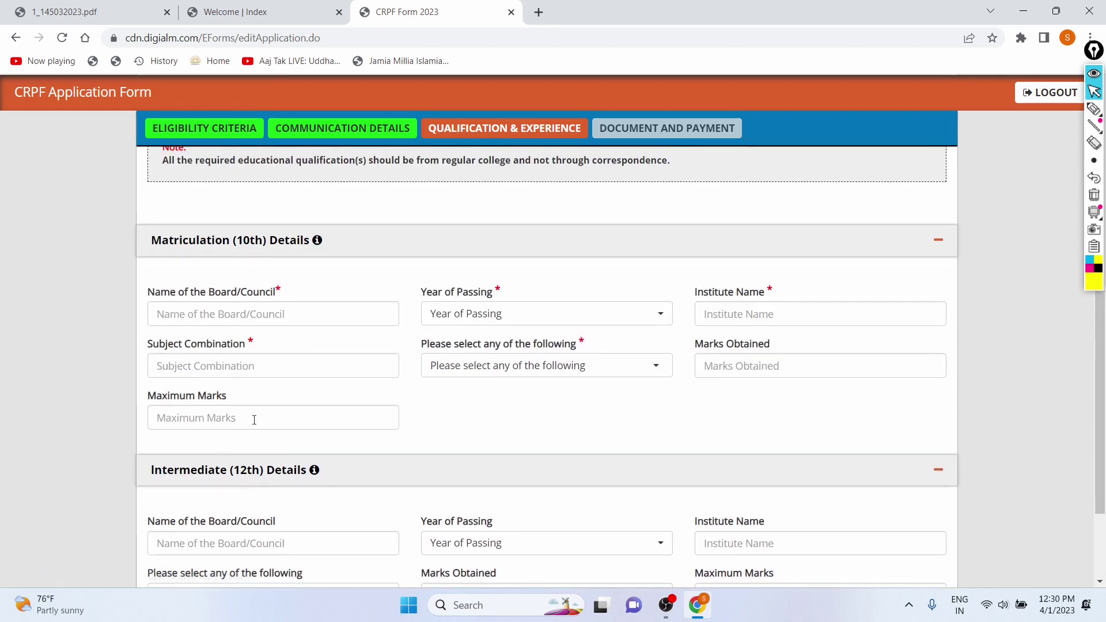
{"action": "scroll", "coordinate": [242, 254], "scroll_direction": "down", "scroll_amount": 1}
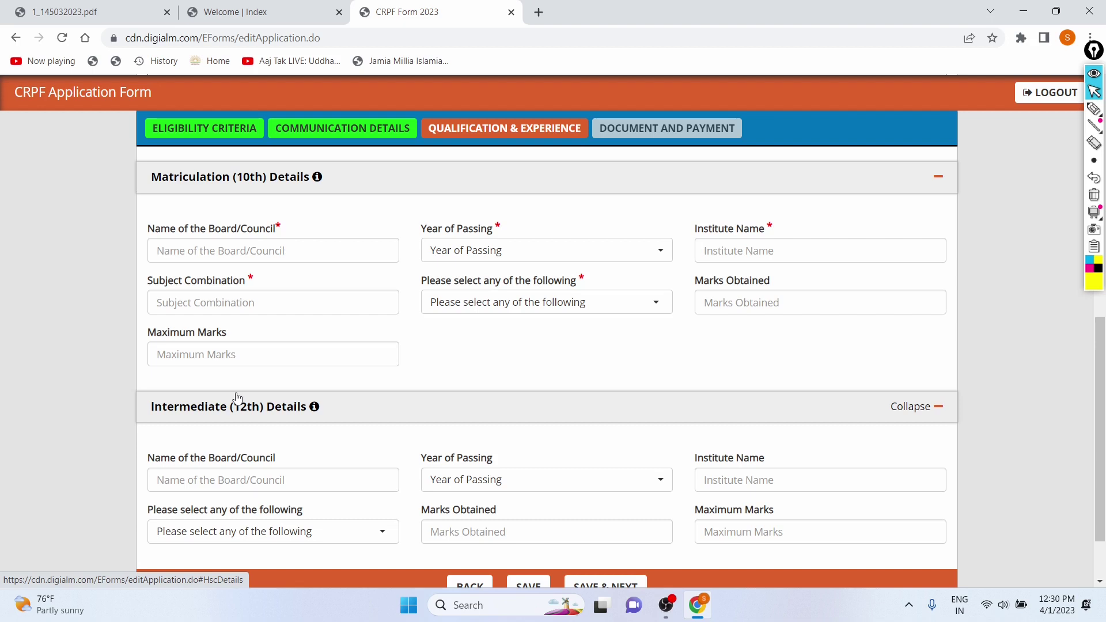
- Enter Matriculation board CBSE, passing year 2018 and institute Kendriya Vidyalaya
{"action": "left_click", "coordinate": [210, 252]}
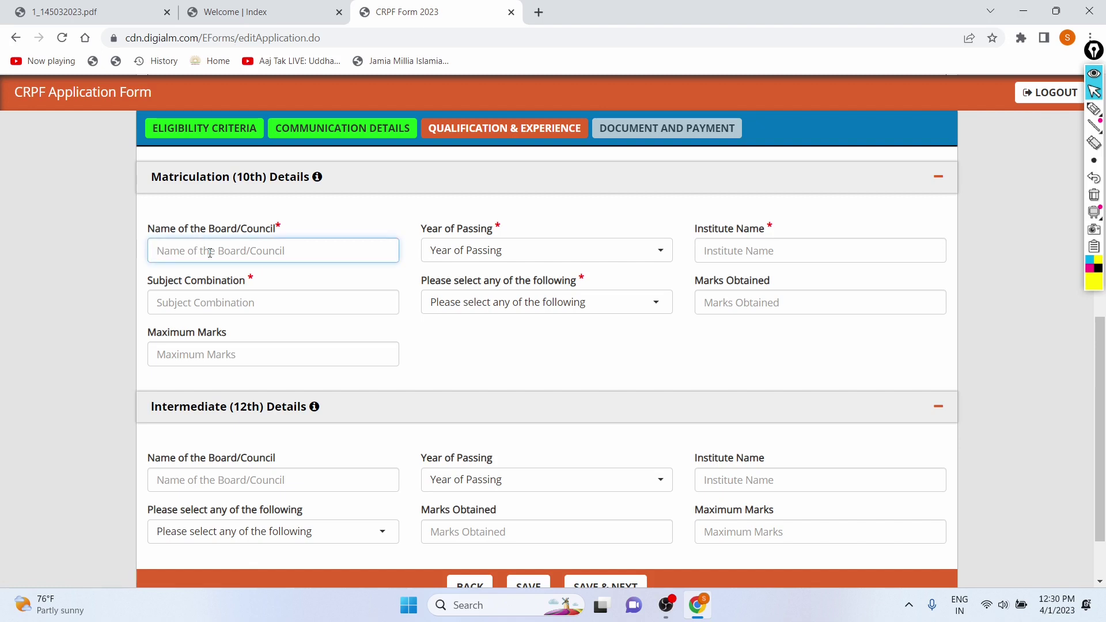
{"action": "key", "text": "Caps_Lock"}
{"action": "type", "text": "CBSE"}
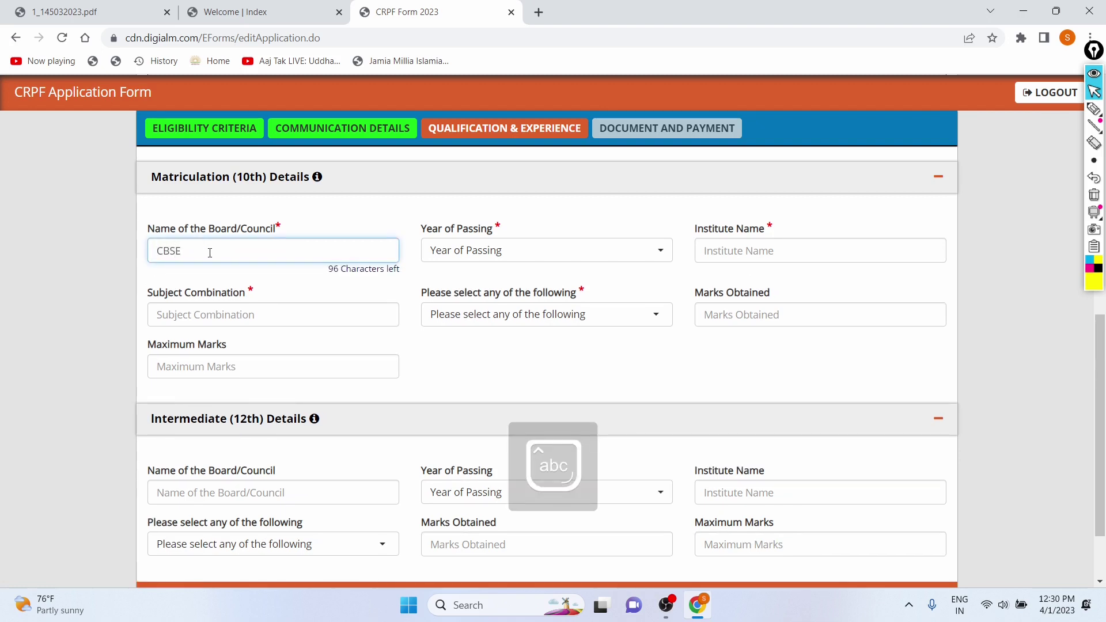
{"action": "left_click", "coordinate": [514, 252]}
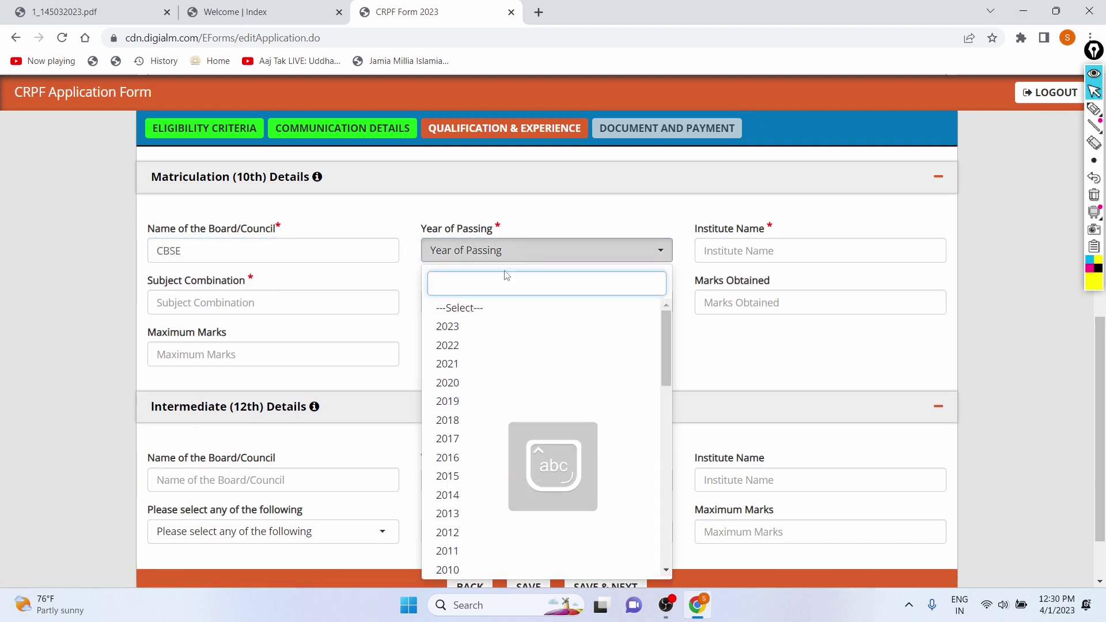
{"action": "left_click", "coordinate": [482, 420]}
{"action": "left_click", "coordinate": [733, 247]}
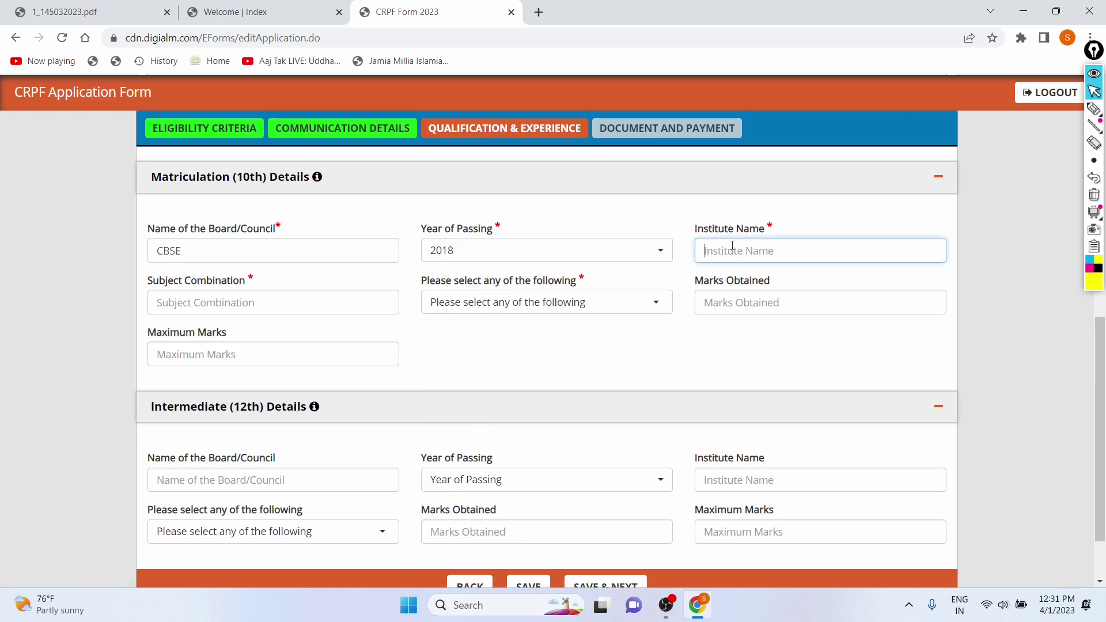
{"action": "key", "text": "Caps_Lock"}
{"action": "type", "text": "Ken"}
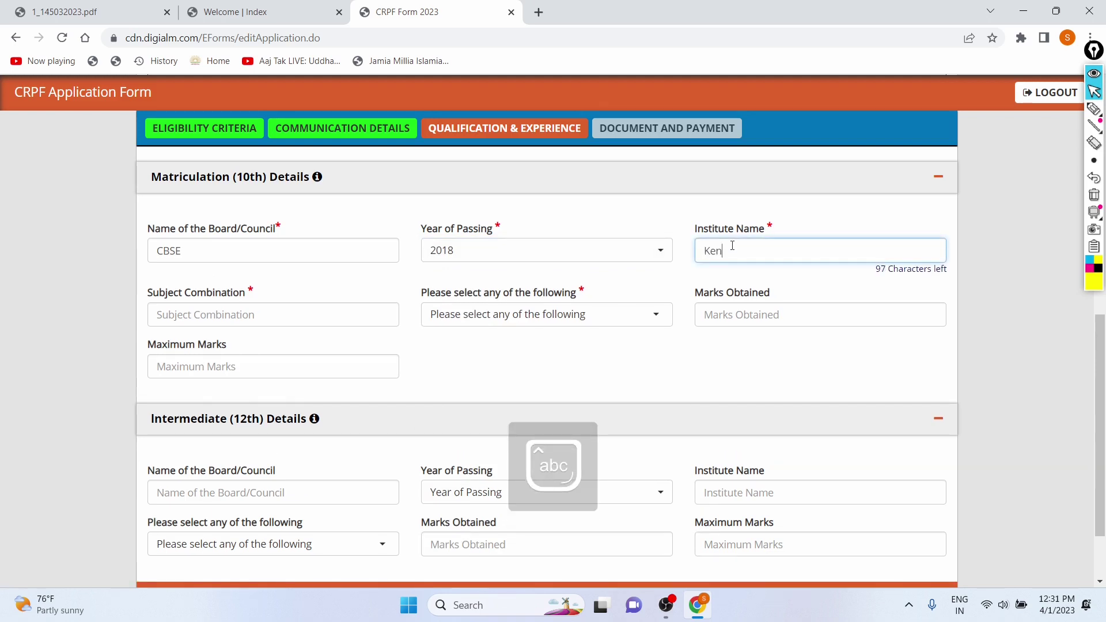
{"action": "type", "text": "driya Vidyalaya"}
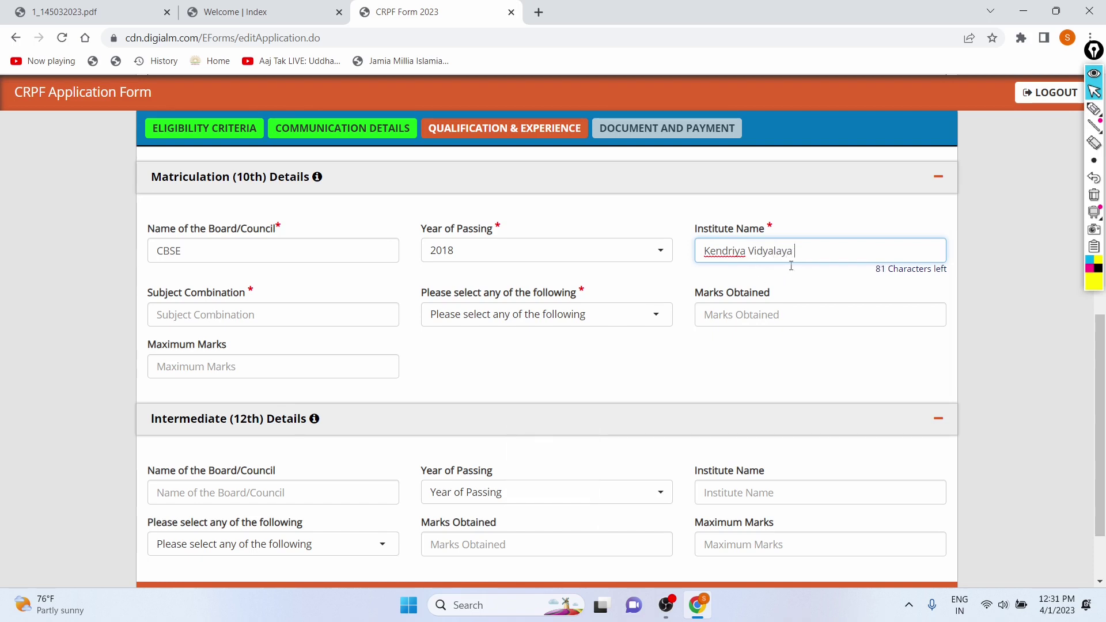
- Enter the 10th subjects as Maths, Hindi, English, Science, SST
{"action": "left_click", "coordinate": [233, 316]}
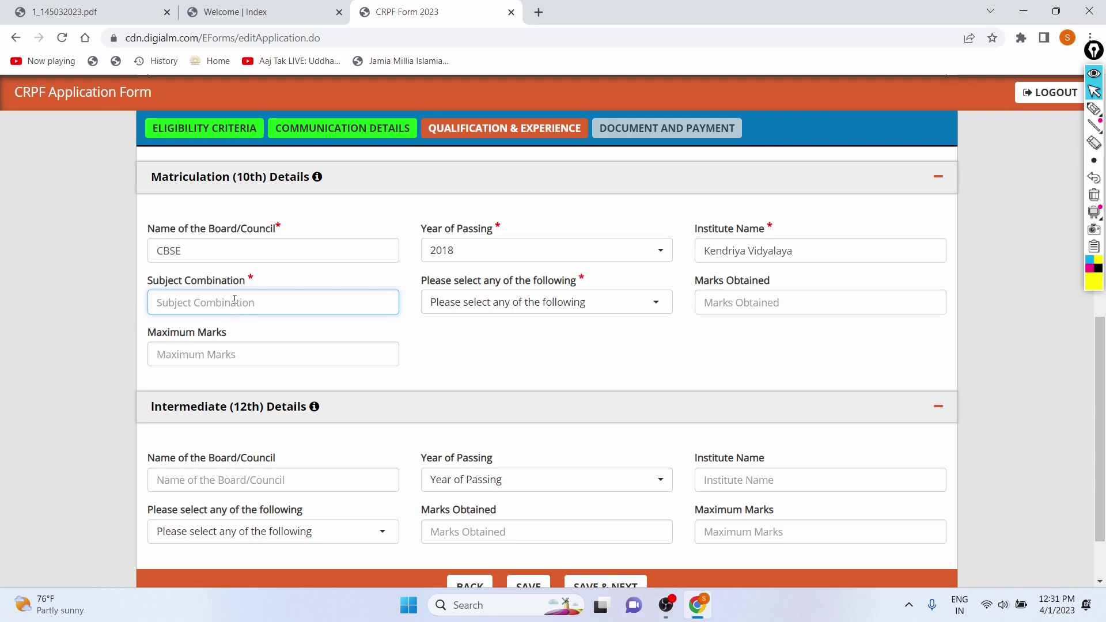
{"action": "key", "text": "Caps_Lock"}
{"action": "type", "text": "M"}
{"action": "key", "text": "Caps_Lock"}
{"action": "type", "text": "th"}
{"action": "key", "text": "BackSpace"}
{"action": "key", "text": "BackSpace"}
{"action": "type", "text": "a"}
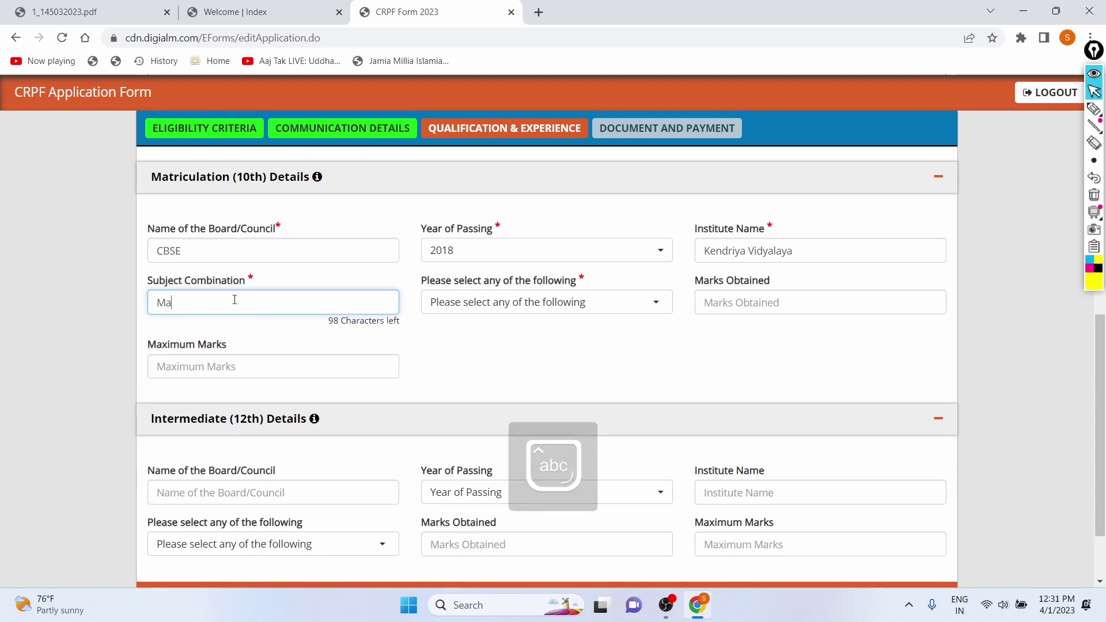
{"action": "type", "text": "ths ,"}
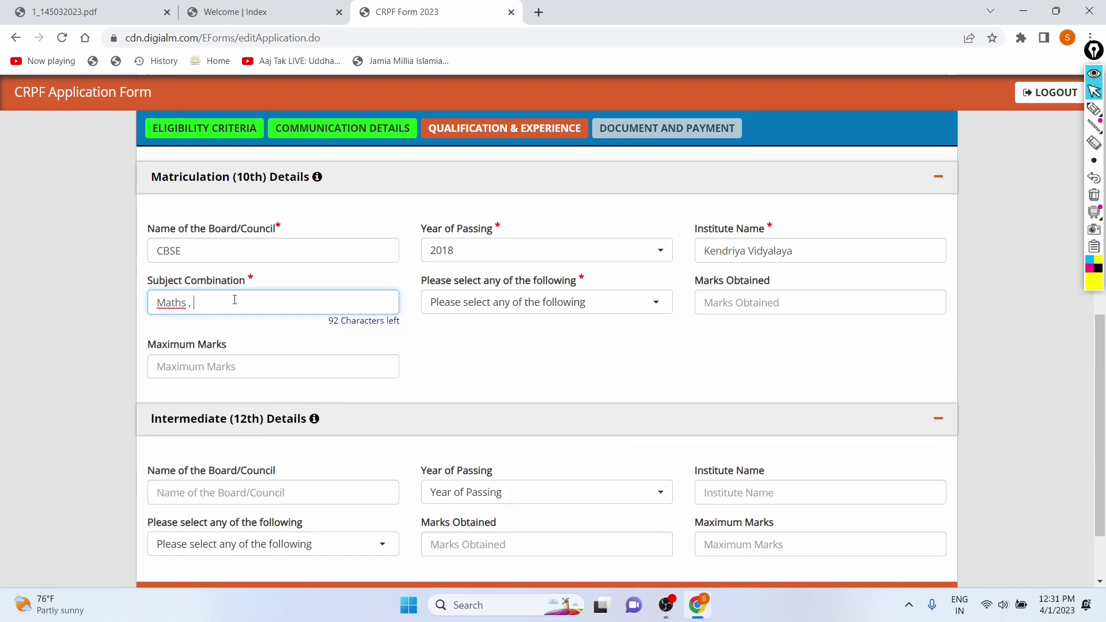
{"action": "key", "text": "Caps_Lock"}
{"action": "type", "text": "H"}
{"action": "key", "text": "Caps_Lock"}
{"action": "type", "text": "indi ,"}
{"action": "key", "text": "Caps_Lock"}
{"action": "type", "text": "E"}
{"action": "key", "text": "Caps_Lock"}
{"action": "type", "text": "nglish ,"}
{"action": "key", "text": "Caps_Lock"}
{"action": "type", "text": "S"}
{"action": "key", "text": "Caps_Lock"}
{"action": "type", "text": "cience ,"}
{"action": "key", "text": "Caps_Lock"}
{"action": "type", "text": "SST"}
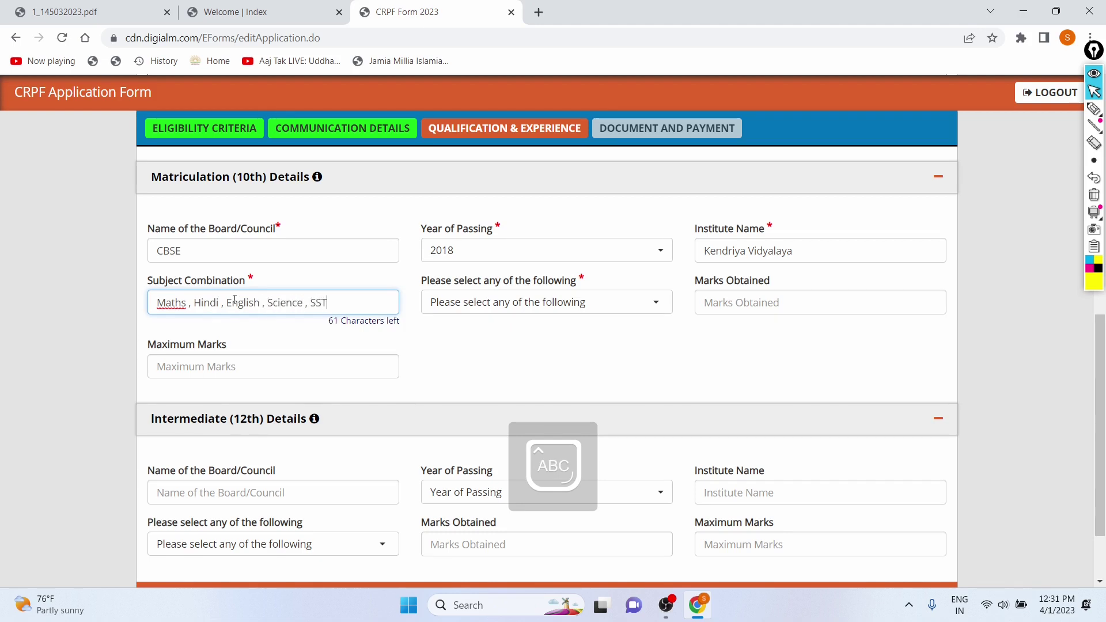
{"action": "key", "text": "Caps_Lock"}
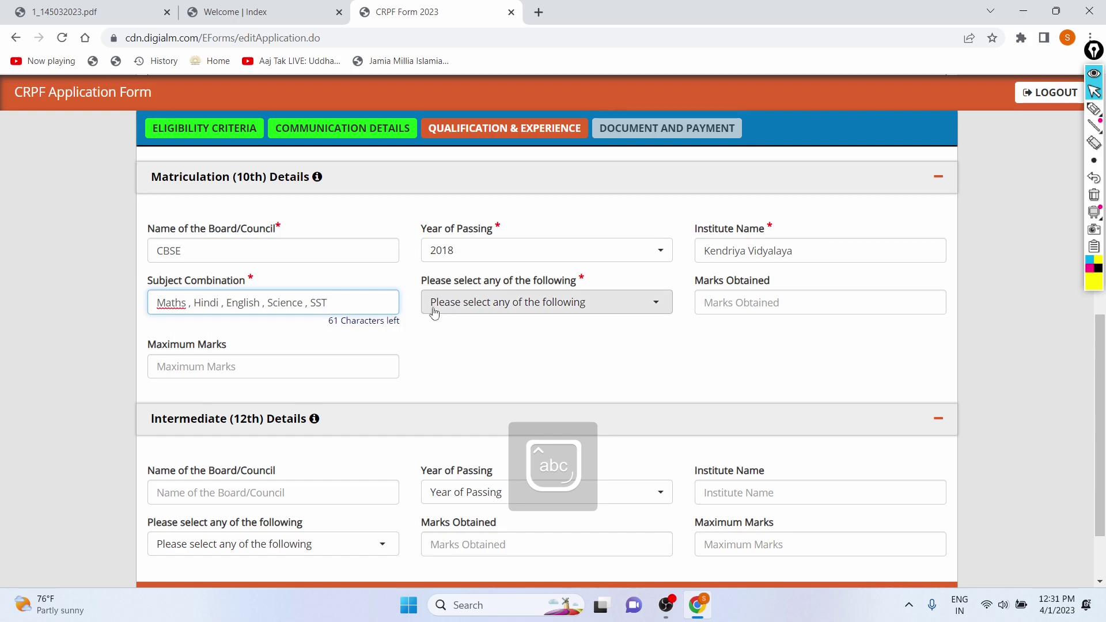
- Choose Percentage scheme with 500 maximum and 436 obtained marks, giving 87.20%
{"action": "left_click", "coordinate": [442, 312]}
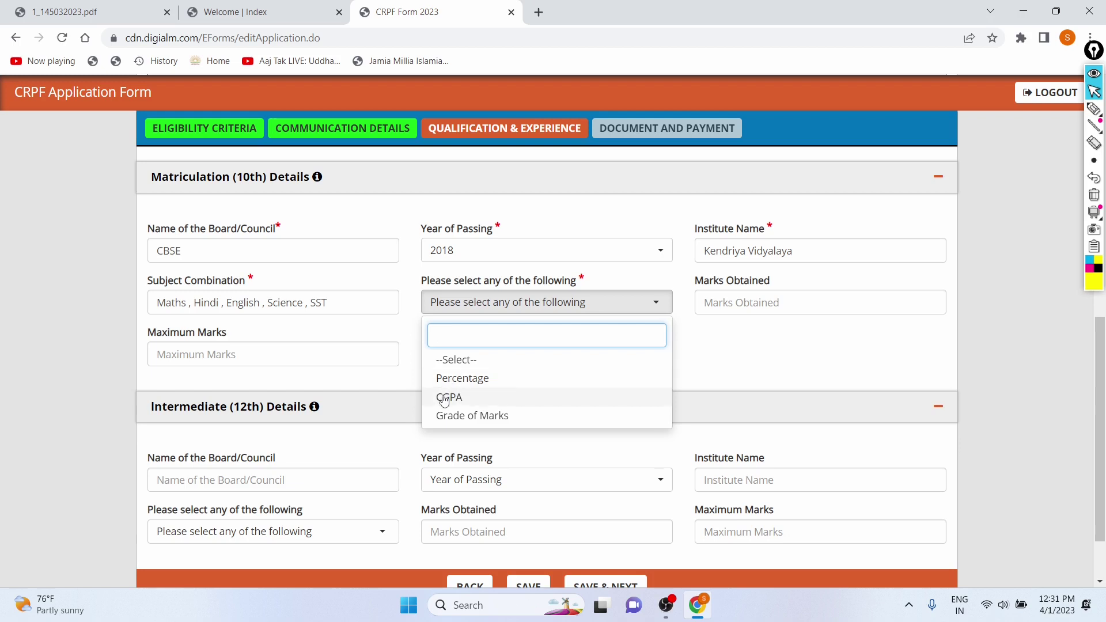
{"action": "left_click", "coordinate": [447, 380]}
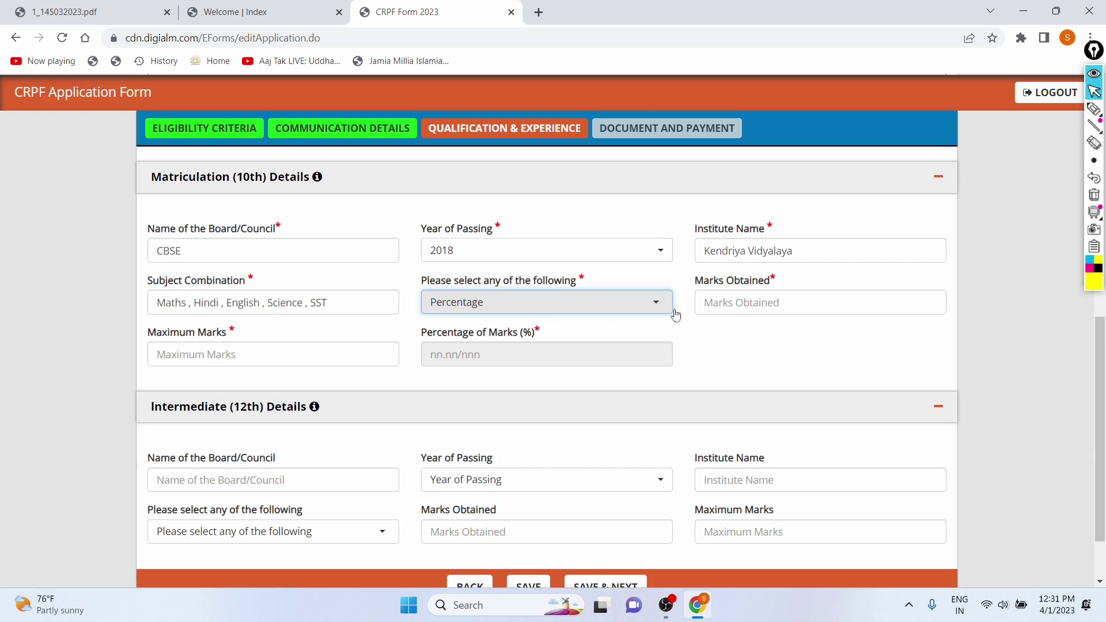
{"action": "left_click", "coordinate": [353, 348]}
{"action": "type", "text": "500"}
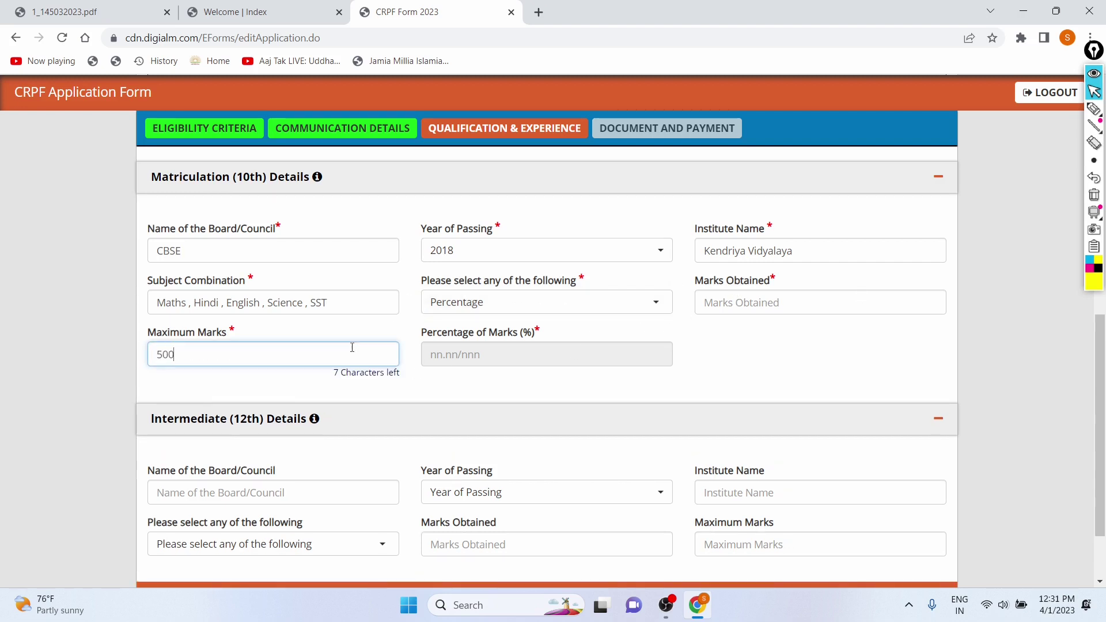
{"action": "left_click", "coordinate": [710, 310]}
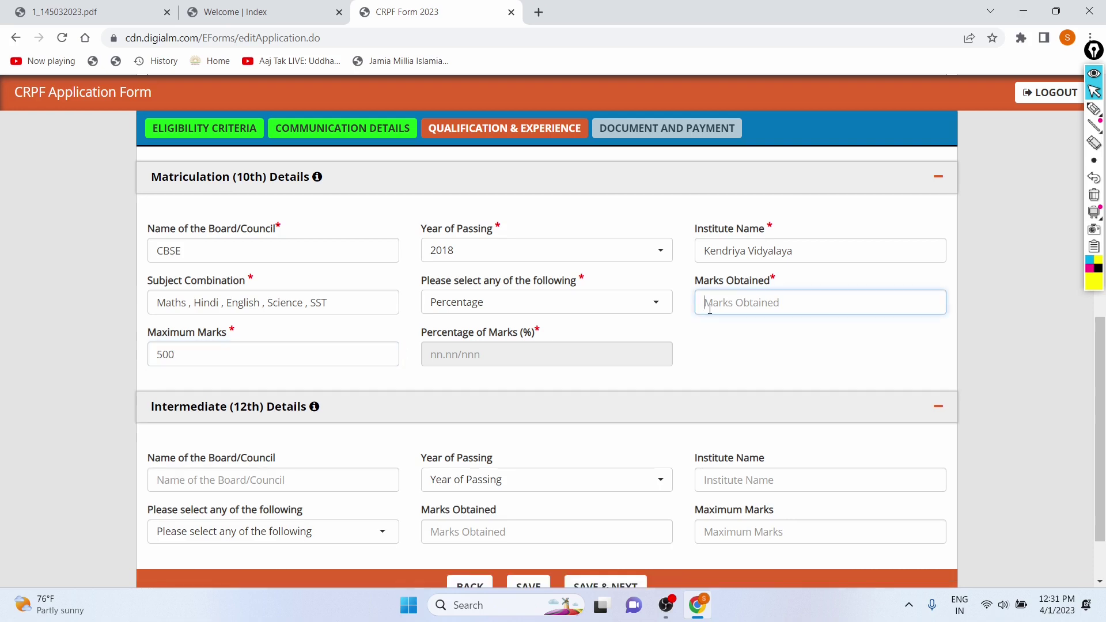
{"action": "type", "text": "436"}
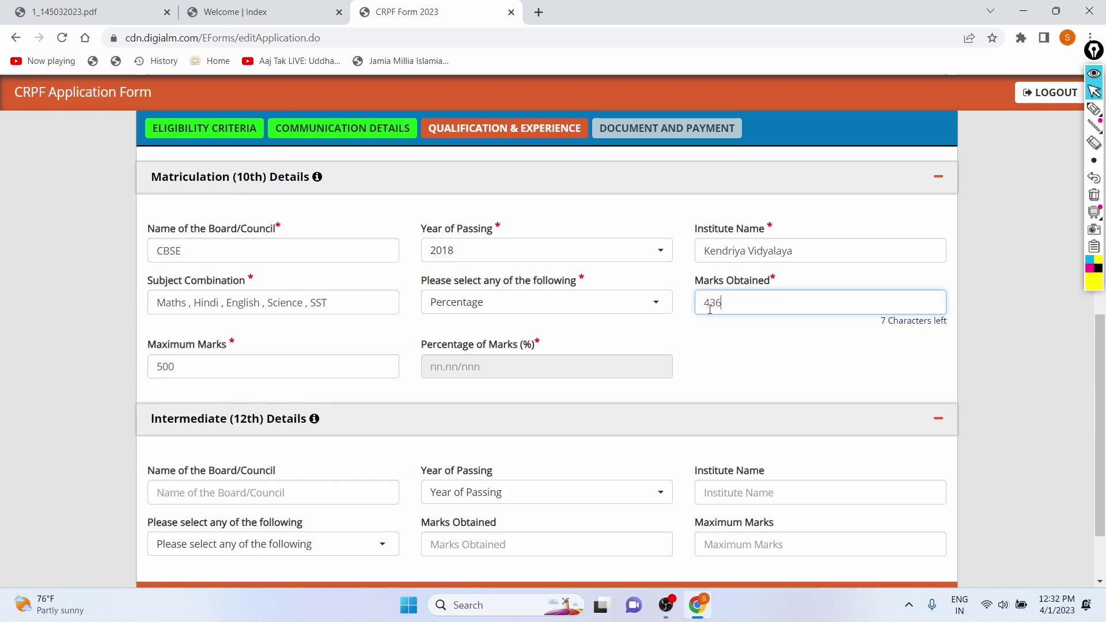
{"action": "left_click", "coordinate": [712, 360]}
{"action": "scroll", "coordinate": [426, 247], "scroll_direction": "down", "scroll_amount": 2}
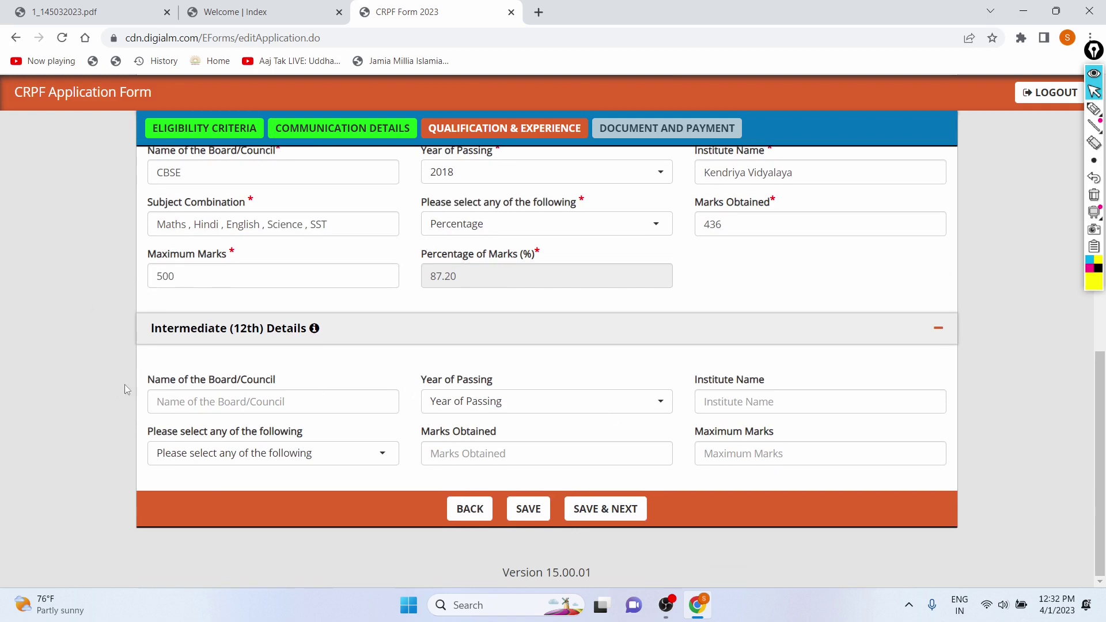
- Enter the 12th board CBSE, passing year 2020 and institute Kendriya Vidyalaya
{"action": "left_click", "coordinate": [195, 402]}
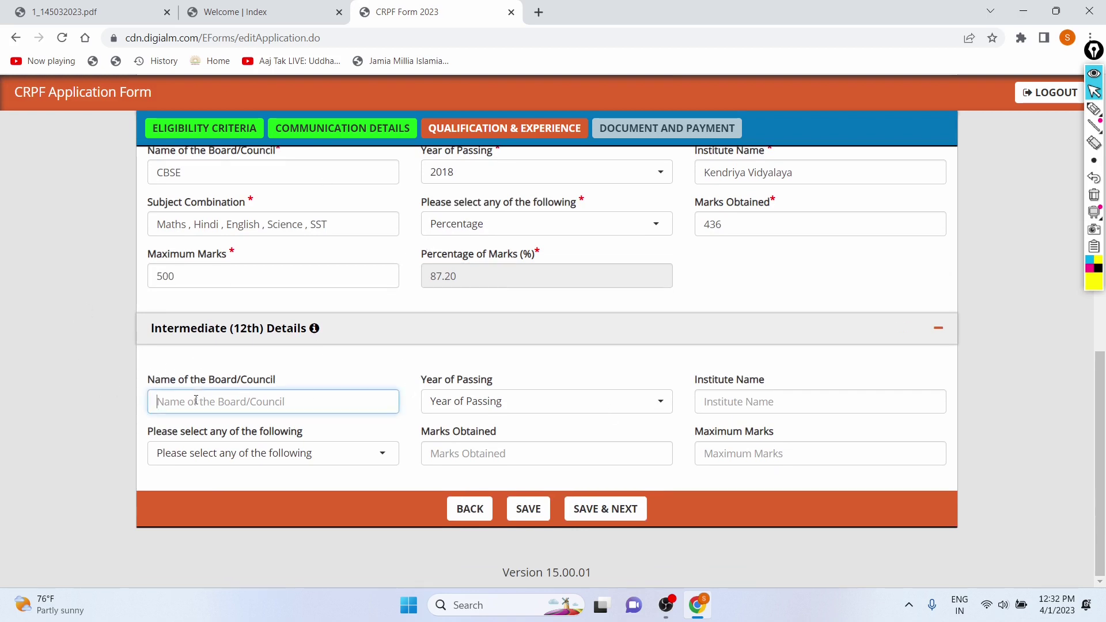
{"action": "type", "text": "CBSE"}
{"action": "key", "text": "Caps_Lock"}
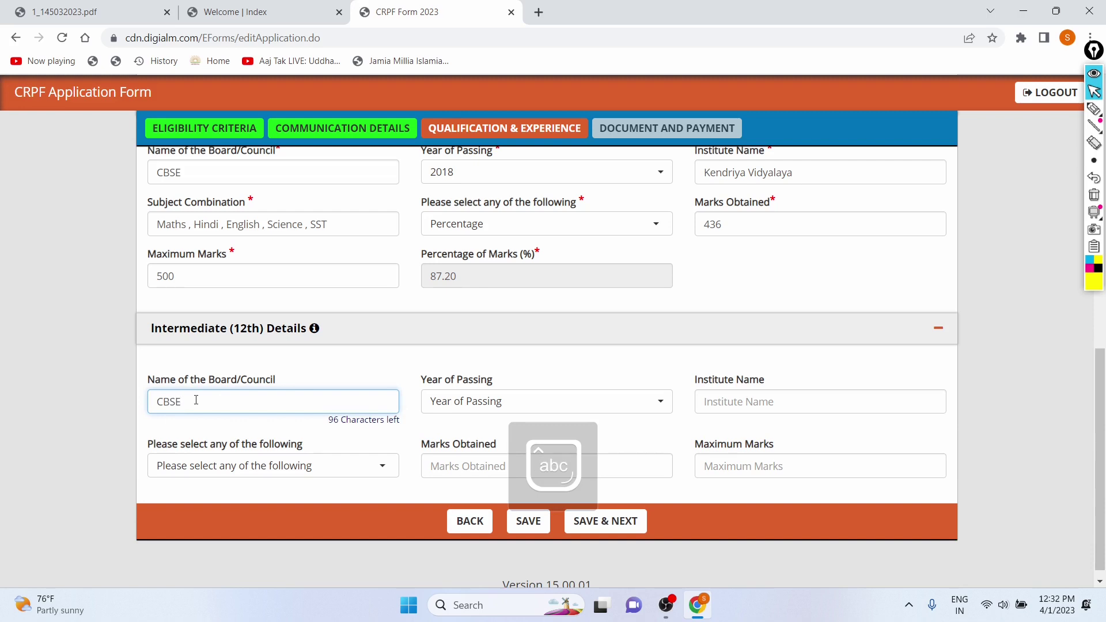
{"action": "left_click", "coordinate": [484, 412]}
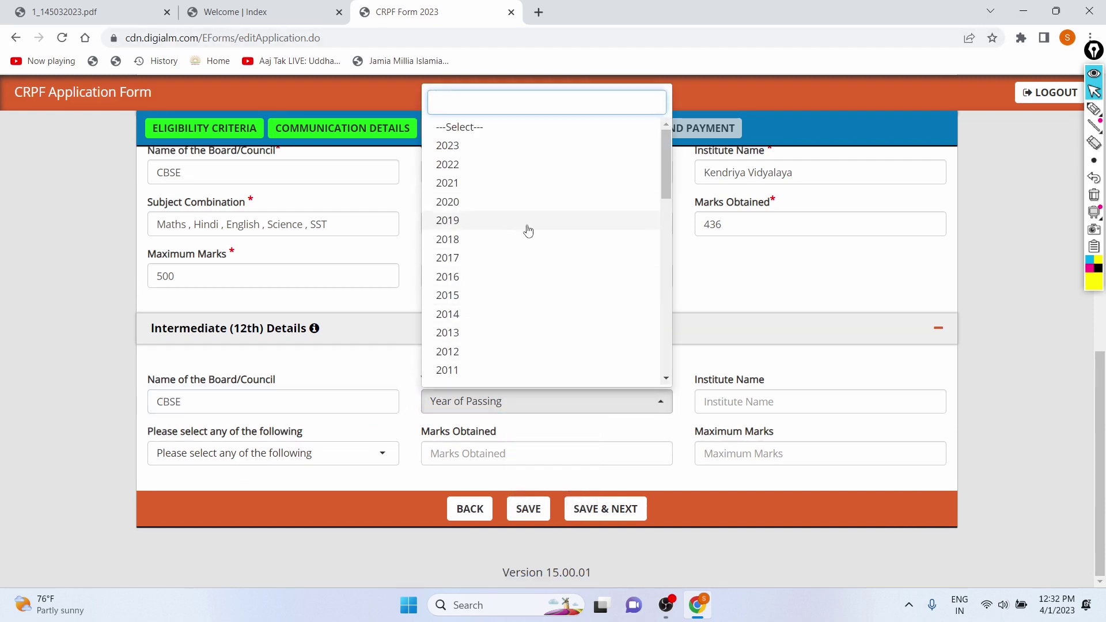
{"action": "left_click", "coordinate": [501, 204]}
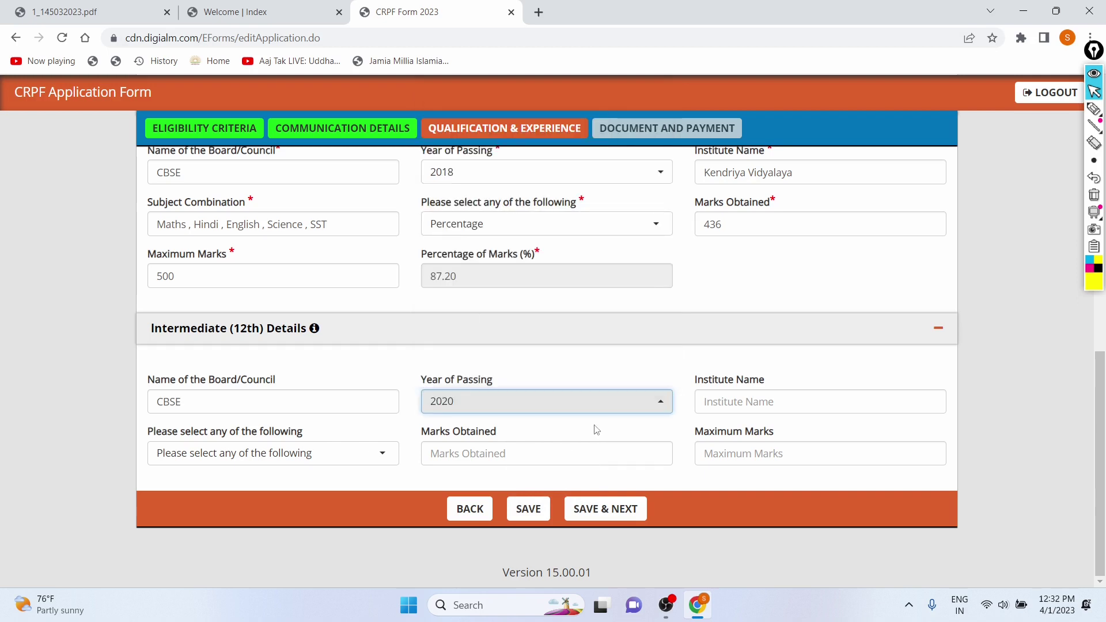
{"action": "left_click", "coordinate": [731, 407]}
{"action": "type", "text": "K"}
{"action": "key", "text": "Caps_Lock"}
{"action": "type", "text": "en"}
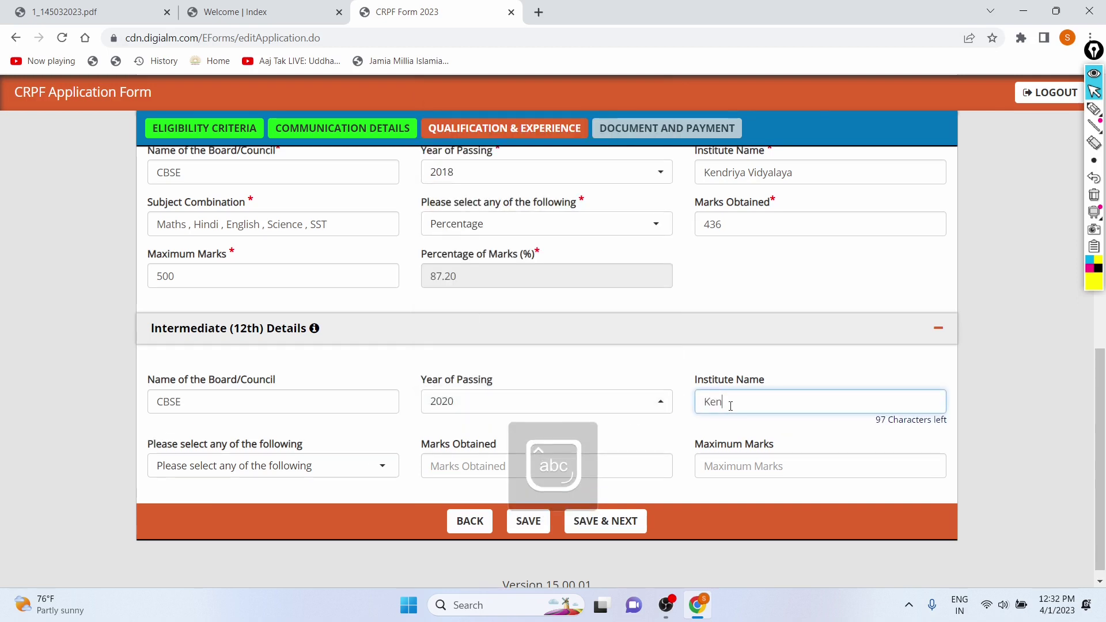
{"action": "type", "text": "driya Vidyalaya"}
{"action": "scroll", "coordinate": [767, 374], "scroll_direction": "down", "scroll_amount": 1}
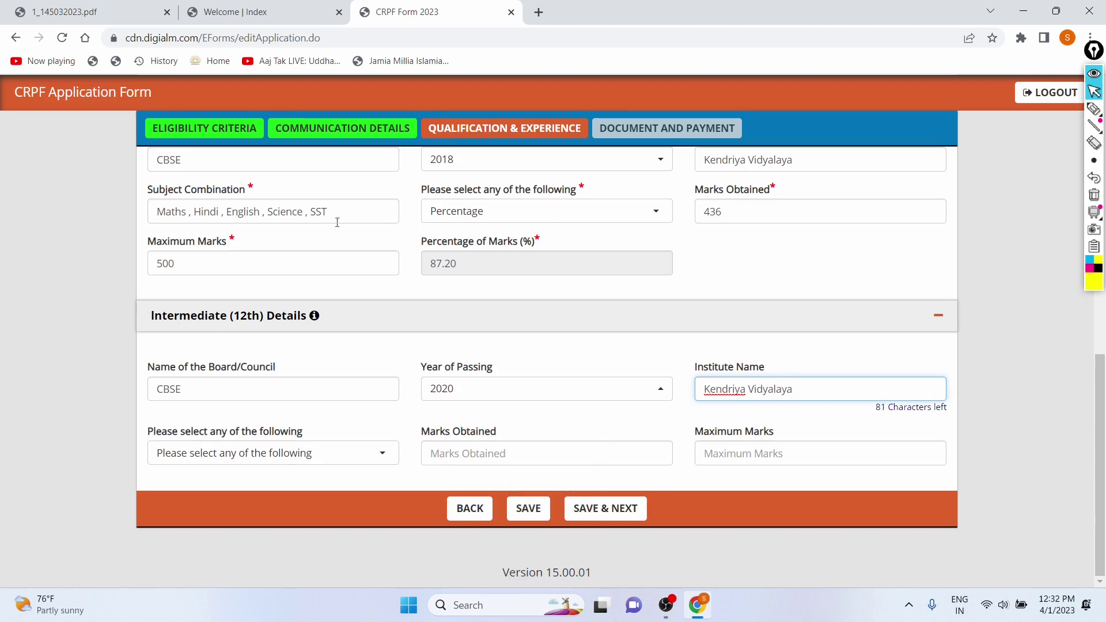
- Report 12th marks as Percentage, 532 of 600 (88.67%), and save the qualifications
{"action": "left_click", "coordinate": [250, 461]}
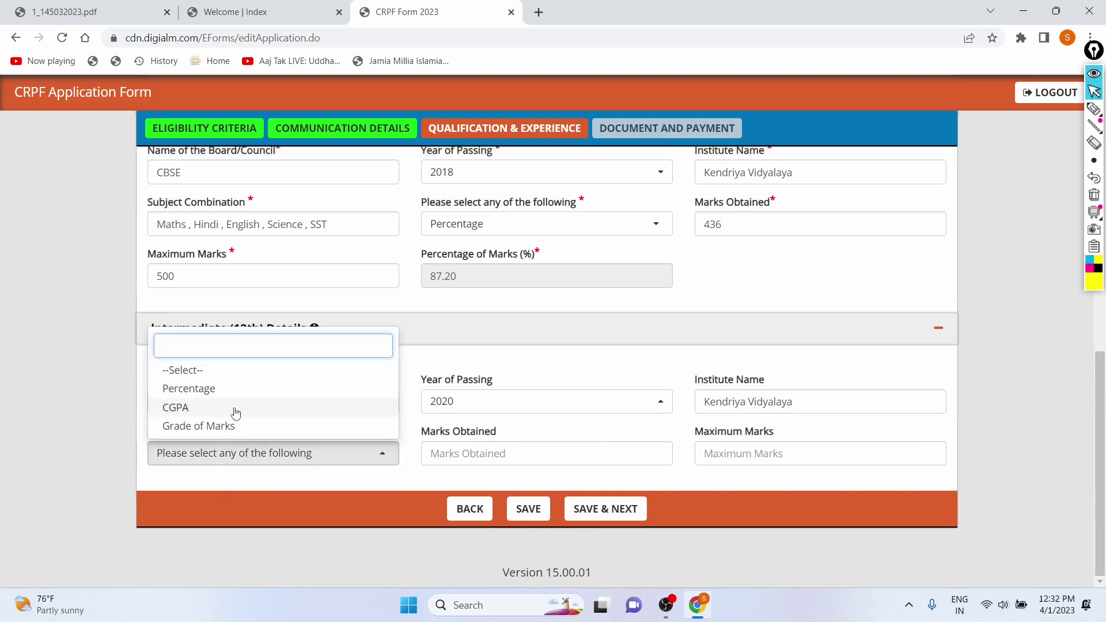
{"action": "left_click", "coordinate": [231, 390]}
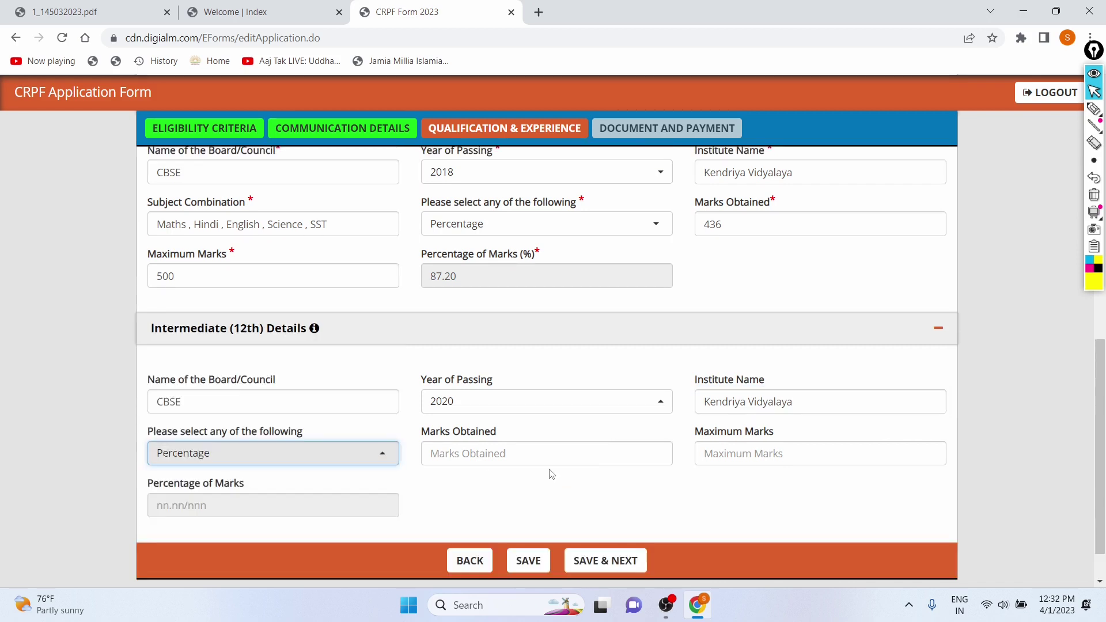
{"action": "left_click", "coordinate": [731, 456]}
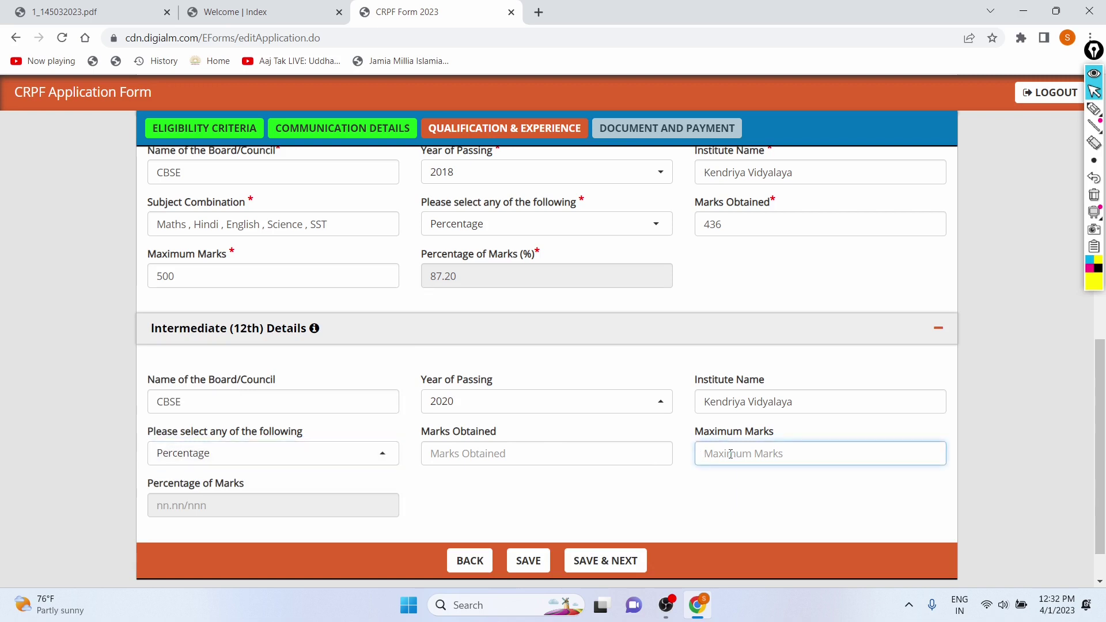
{"action": "type", "text": "600"}
{"action": "left_click", "coordinate": [628, 456]}
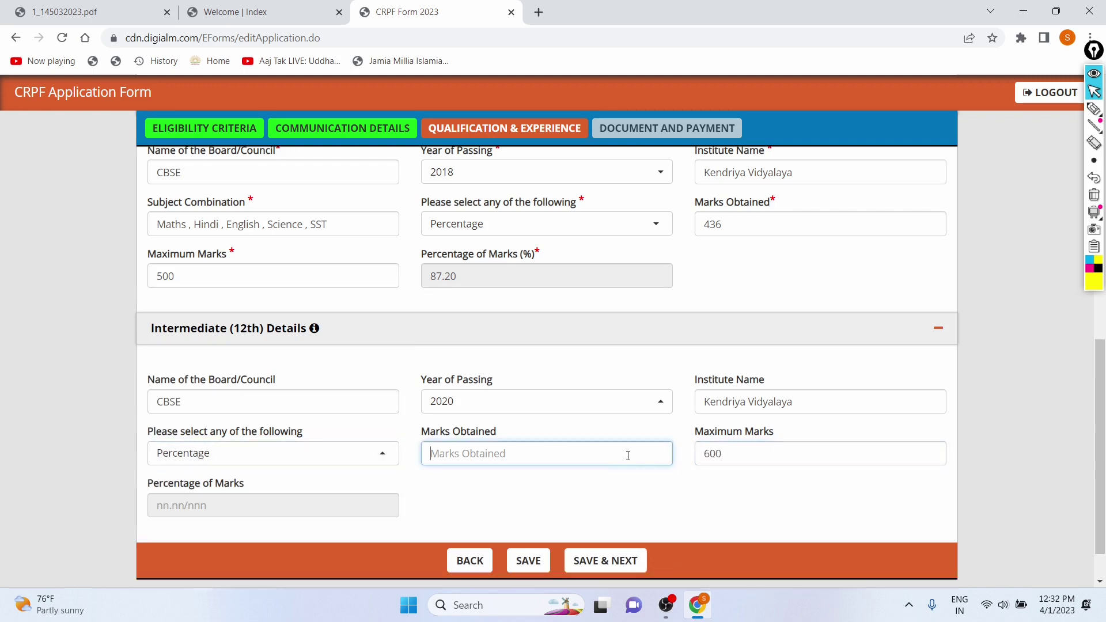
{"action": "type", "text": "53"}
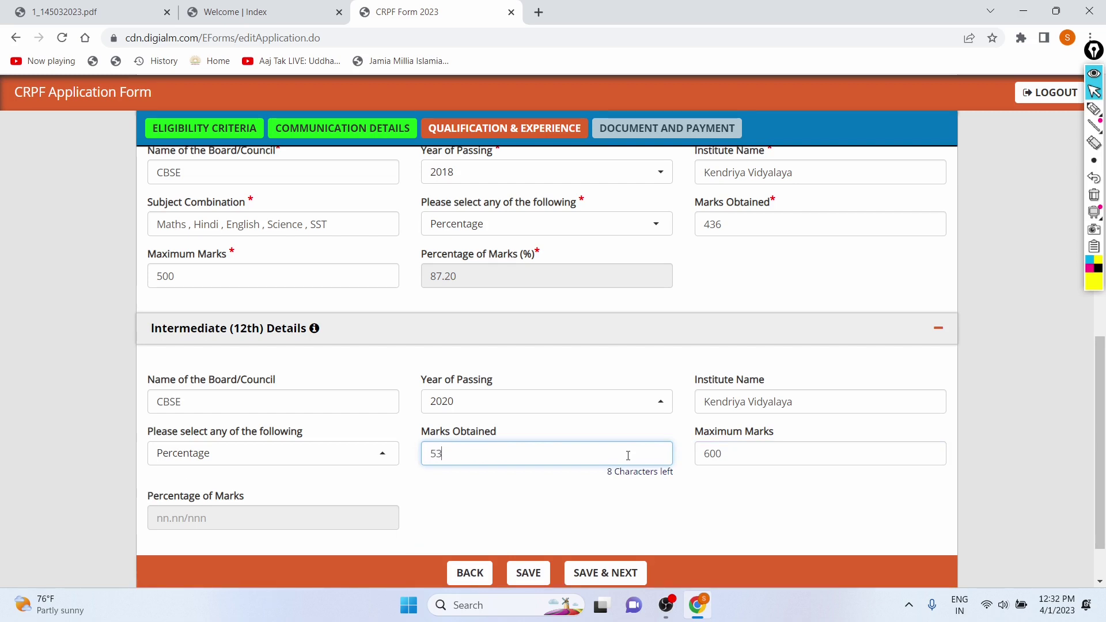
{"action": "left_click", "coordinate": [533, 519]}
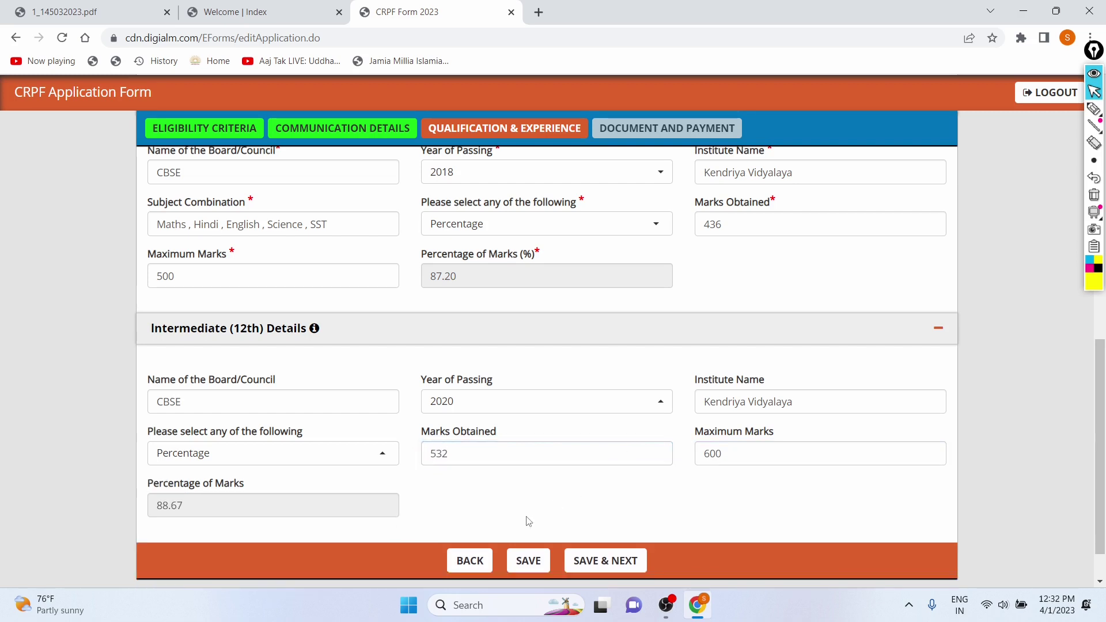
{"action": "scroll", "coordinate": [527, 513], "scroll_direction": "down", "scroll_amount": 1}
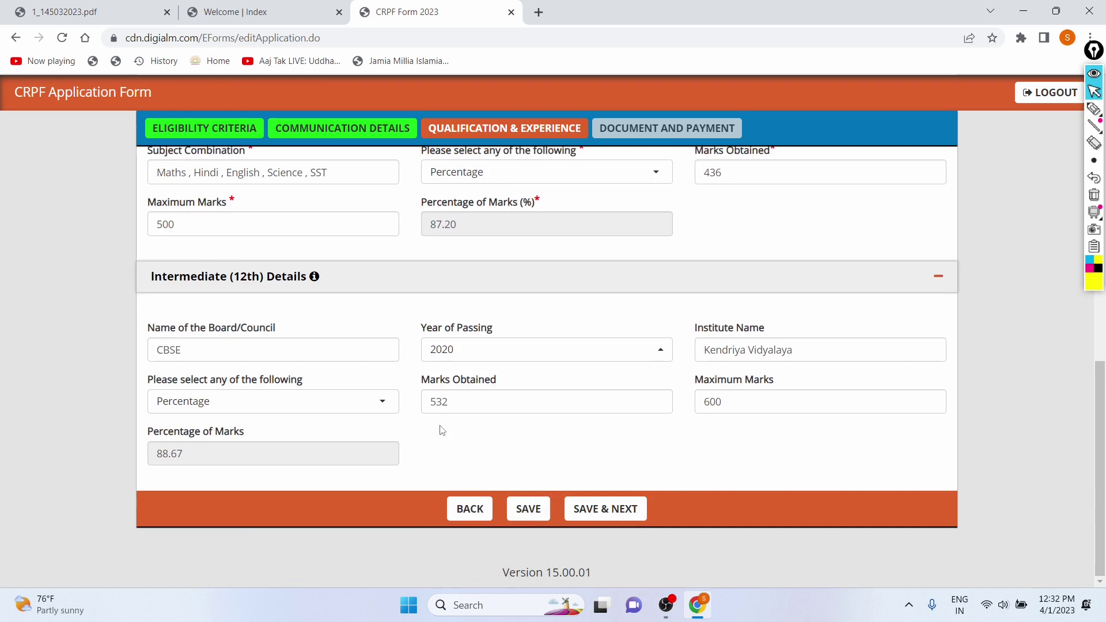
{"action": "left_click", "coordinate": [612, 511]}
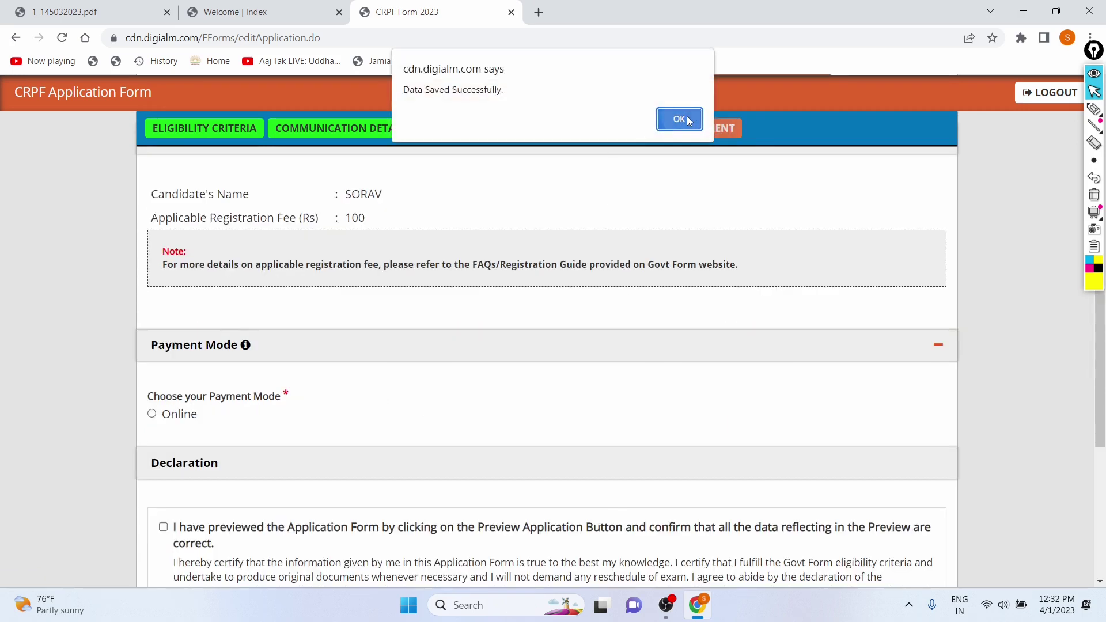
- Dismiss the data-saved alert and check the Rs 100 registration fee amount
{"action": "left_click", "coordinate": [680, 119]}
{"action": "scroll", "coordinate": [354, 242], "scroll_direction": "down", "scroll_amount": 1}
{"action": "scroll", "coordinate": [281, 240], "scroll_direction": "up", "scroll_amount": 2}
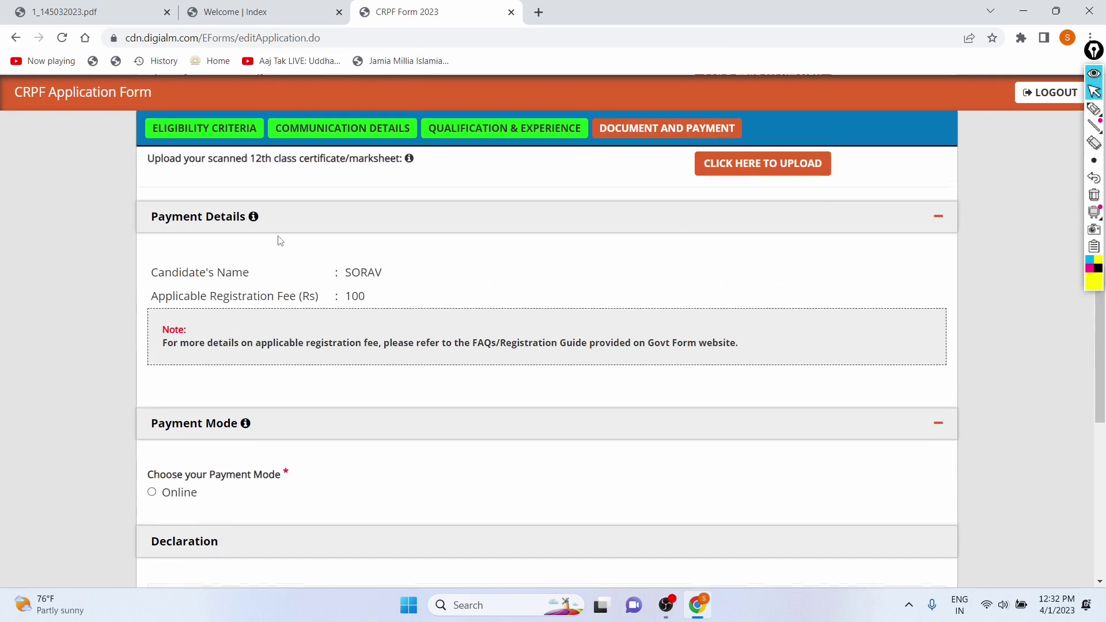
{"action": "left_click_drag", "start_coordinate": [378, 301], "coordinate": [329, 307]}
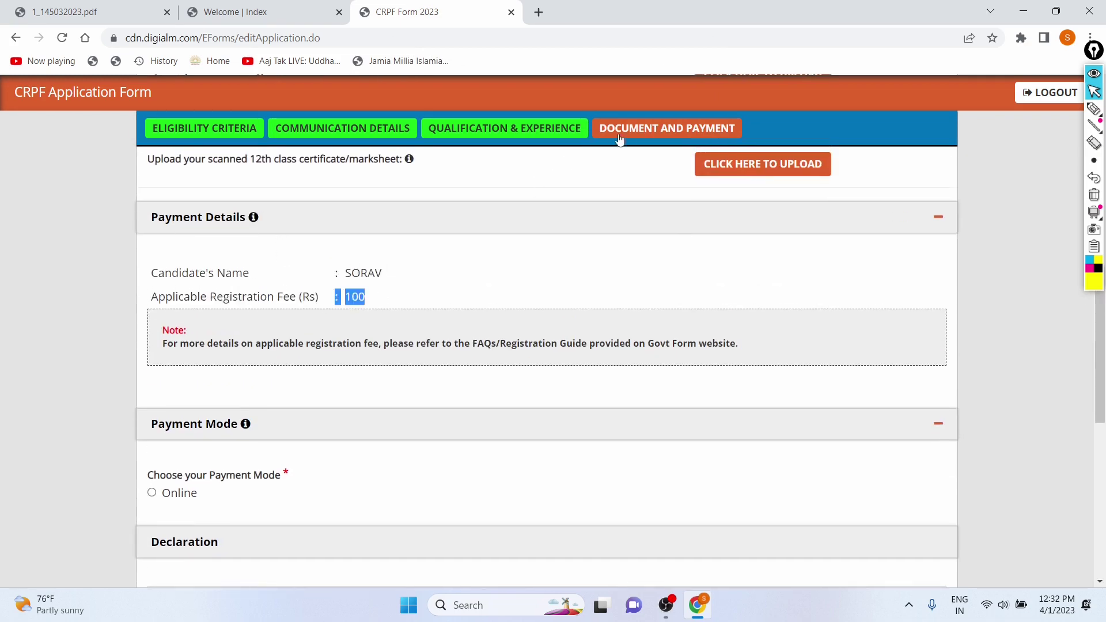
{"action": "left_click", "coordinate": [433, 291]}
- Scroll through the Document and Payment section to review the upload and payment areas
{"action": "scroll", "coordinate": [340, 397], "scroll_direction": "down", "scroll_amount": 1}
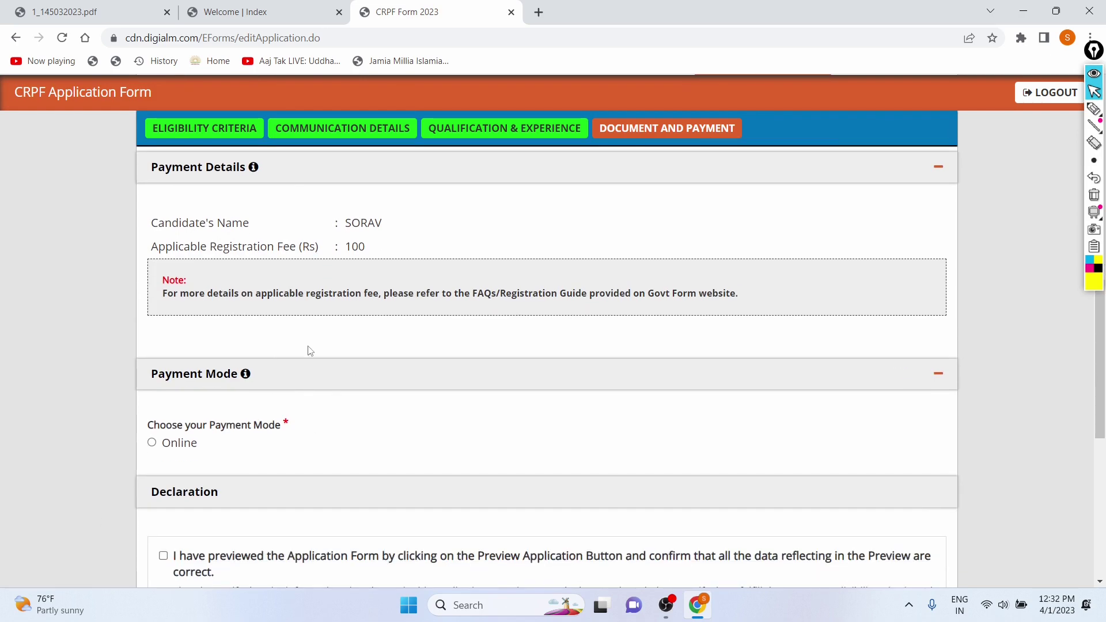
{"action": "scroll", "coordinate": [305, 350], "scroll_direction": "up", "scroll_amount": 8}
{"action": "scroll", "coordinate": [310, 348], "scroll_direction": "down", "scroll_amount": 3}
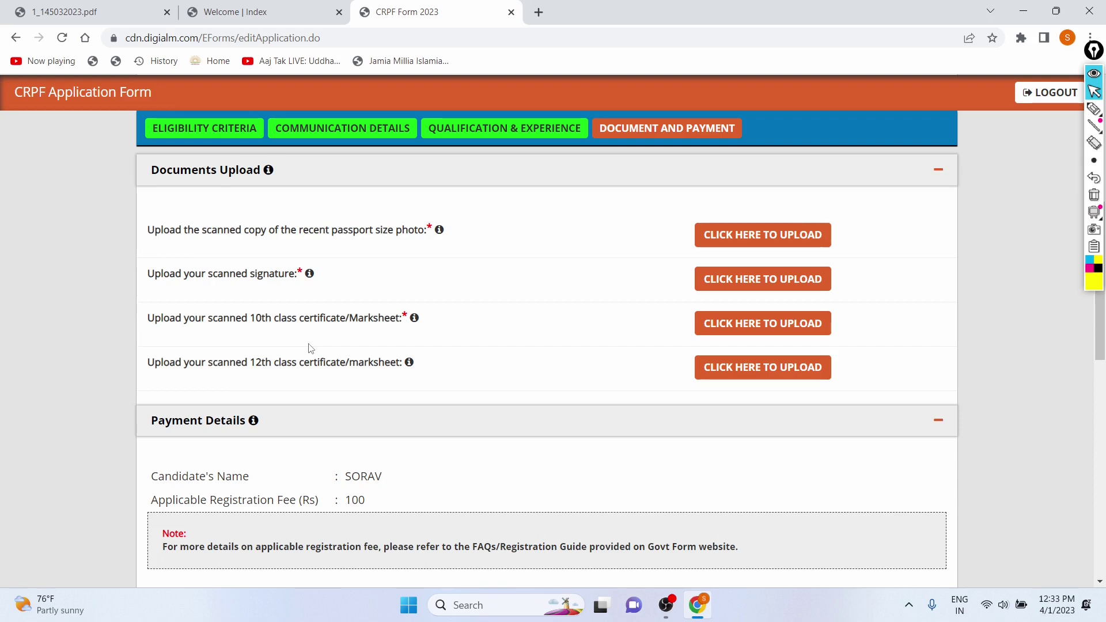
{"action": "scroll", "coordinate": [310, 348], "scroll_direction": "down", "scroll_amount": 2}
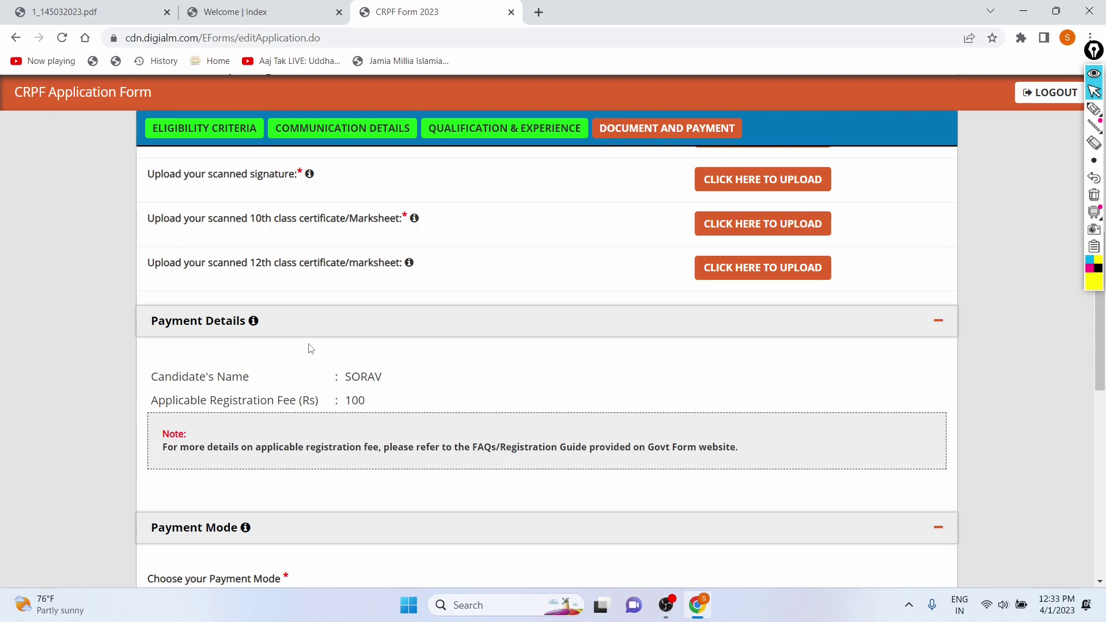
{"action": "scroll", "coordinate": [310, 348], "scroll_direction": "down", "scroll_amount": 4}
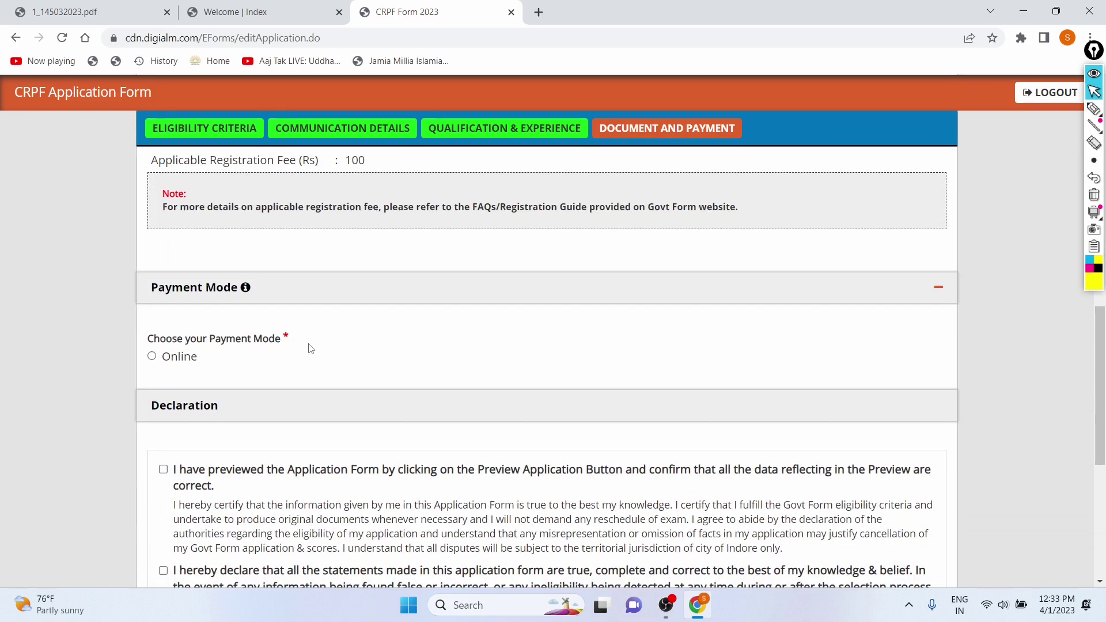
{"action": "scroll", "coordinate": [311, 348], "scroll_direction": "down", "scroll_amount": 1}
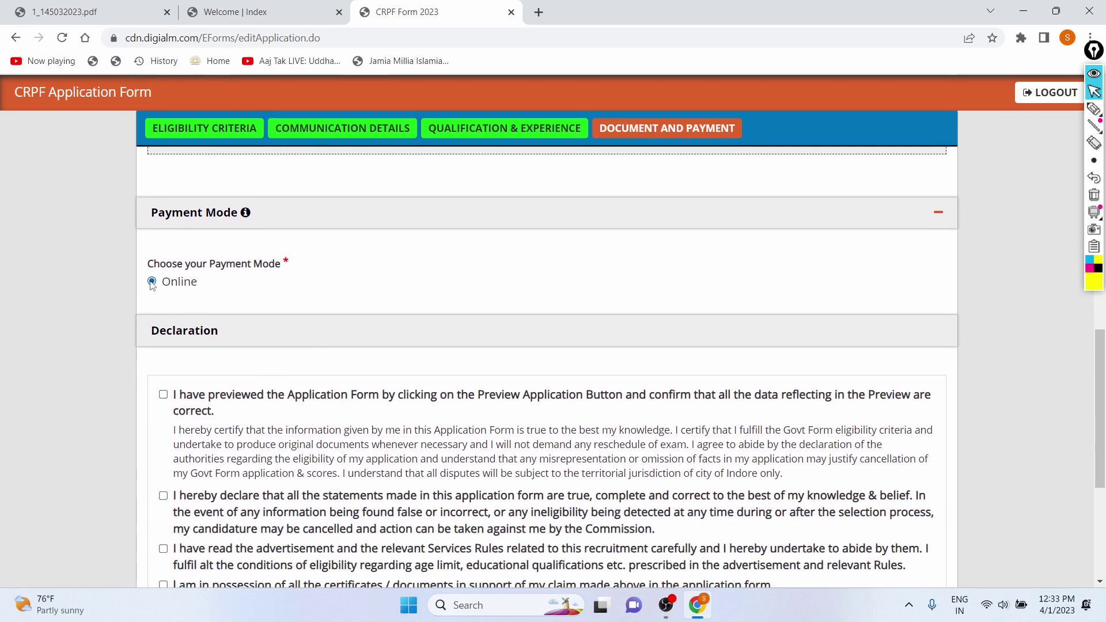
{"action": "scroll", "coordinate": [425, 219], "scroll_direction": "down", "scroll_amount": 2}
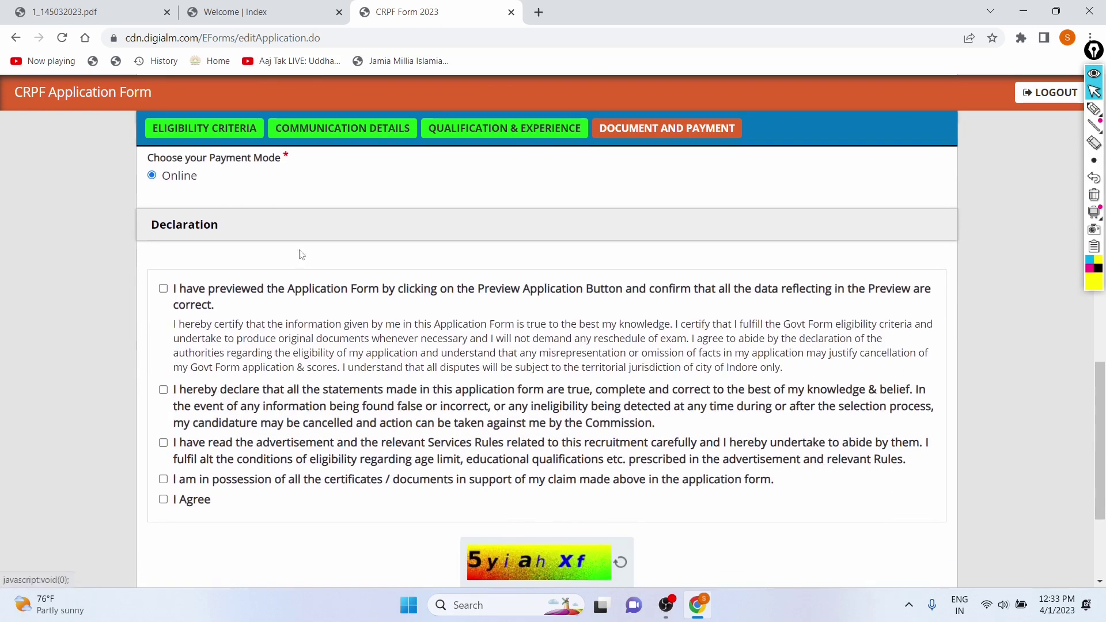
{"action": "scroll", "coordinate": [300, 254], "scroll_direction": "down", "scroll_amount": 1}
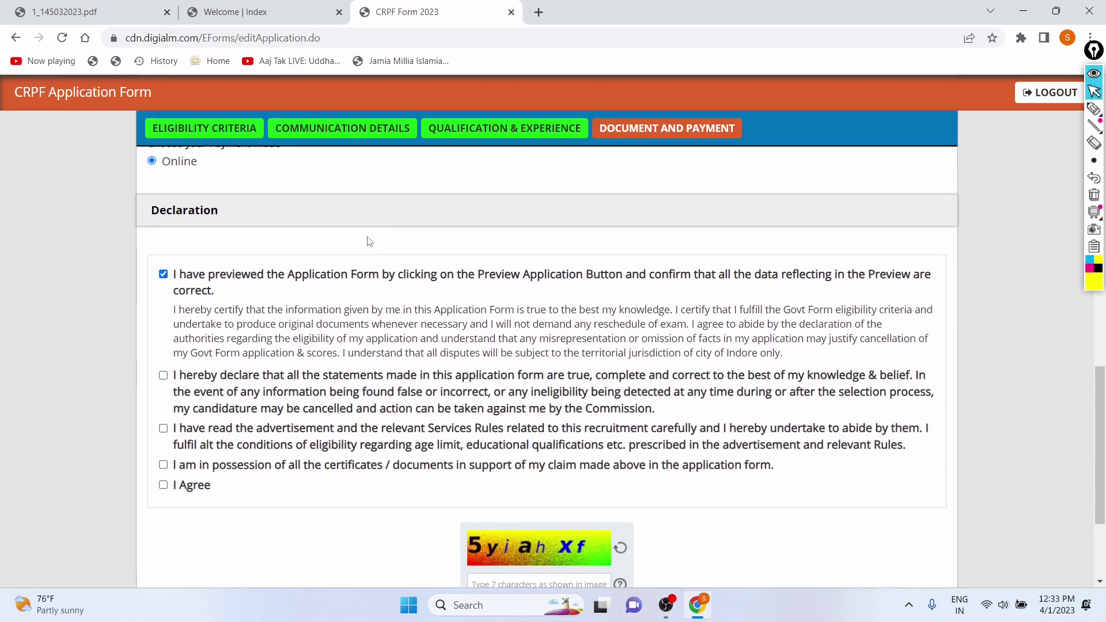
{"action": "scroll", "coordinate": [366, 241], "scroll_direction": "up", "scroll_amount": 1}
{"action": "scroll", "coordinate": [522, 237], "scroll_direction": "up", "scroll_amount": 1}
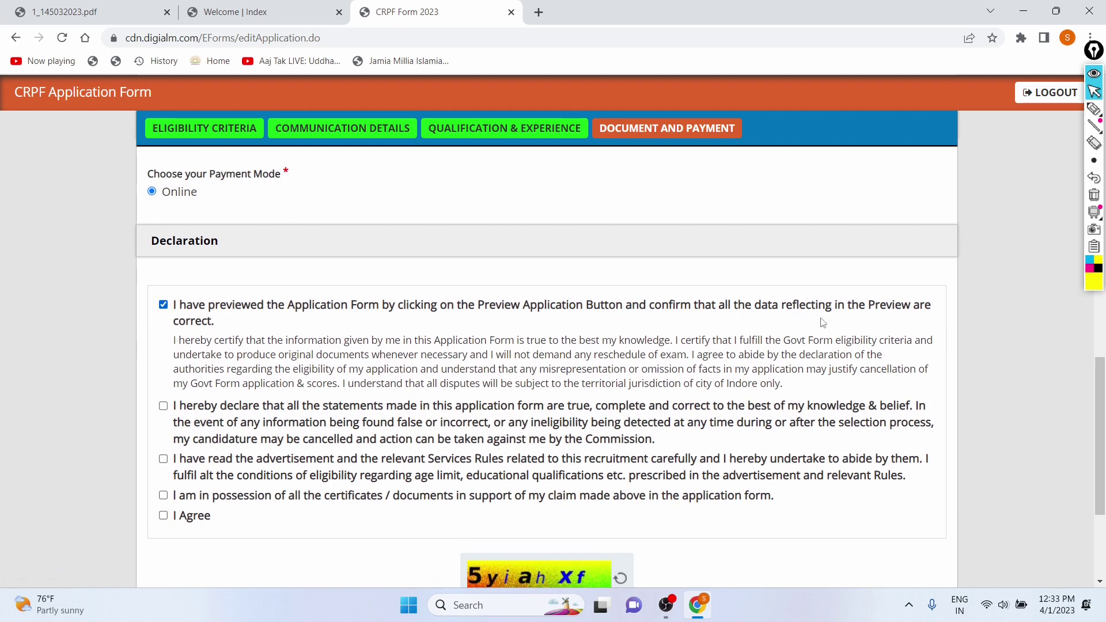
{"action": "scroll", "coordinate": [649, 265], "scroll_direction": "up", "scroll_amount": 15}
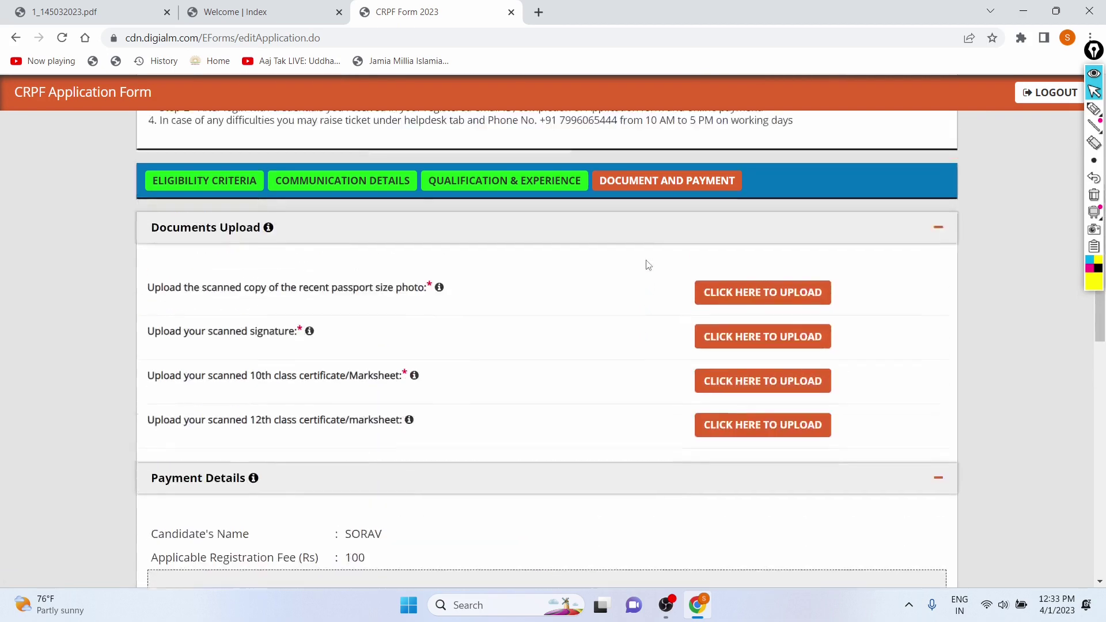
{"action": "scroll", "coordinate": [526, 481], "scroll_direction": "down", "scroll_amount": 3}
{"action": "scroll", "coordinate": [614, 437], "scroll_direction": "up", "scroll_amount": 6}
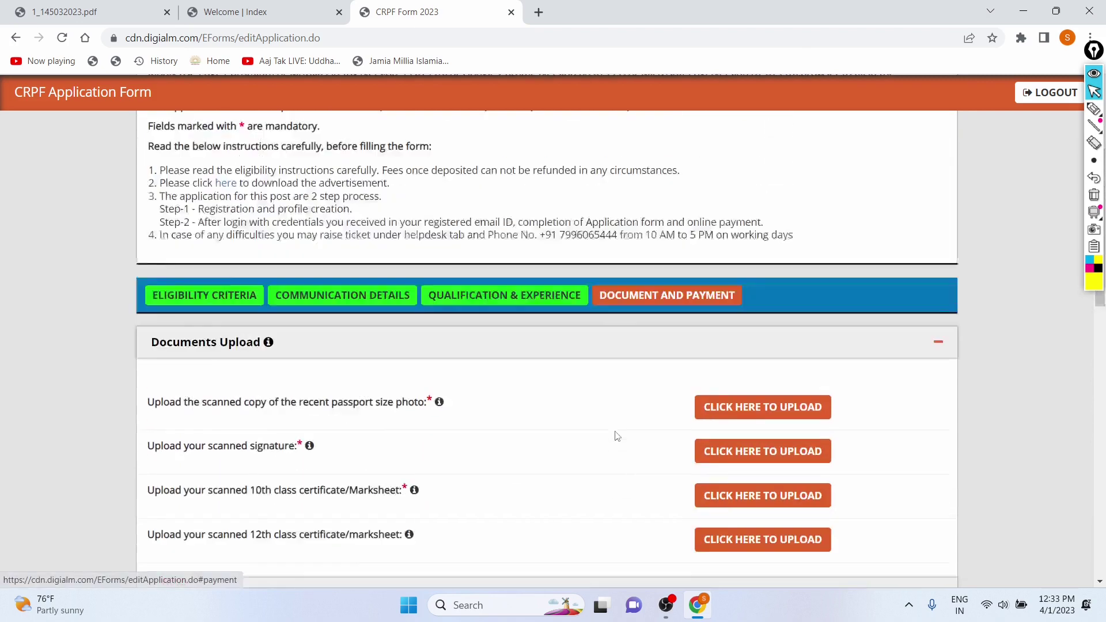
{"action": "scroll", "coordinate": [616, 433], "scroll_direction": "down", "scroll_amount": 5}
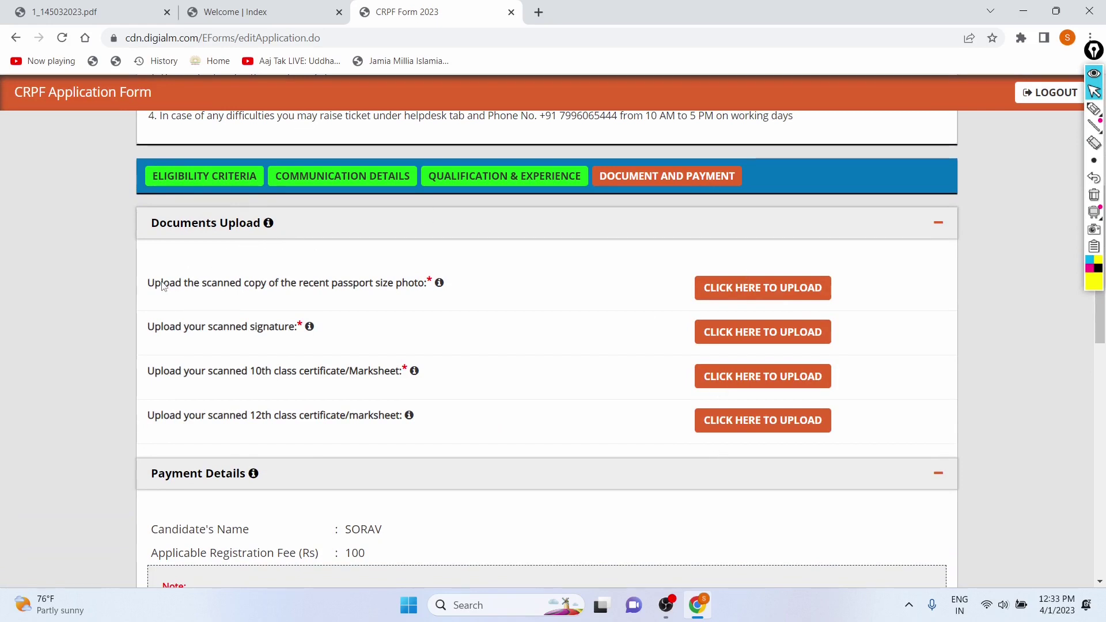
{"action": "left_click_drag", "start_coordinate": [149, 283], "coordinate": [434, 285]}
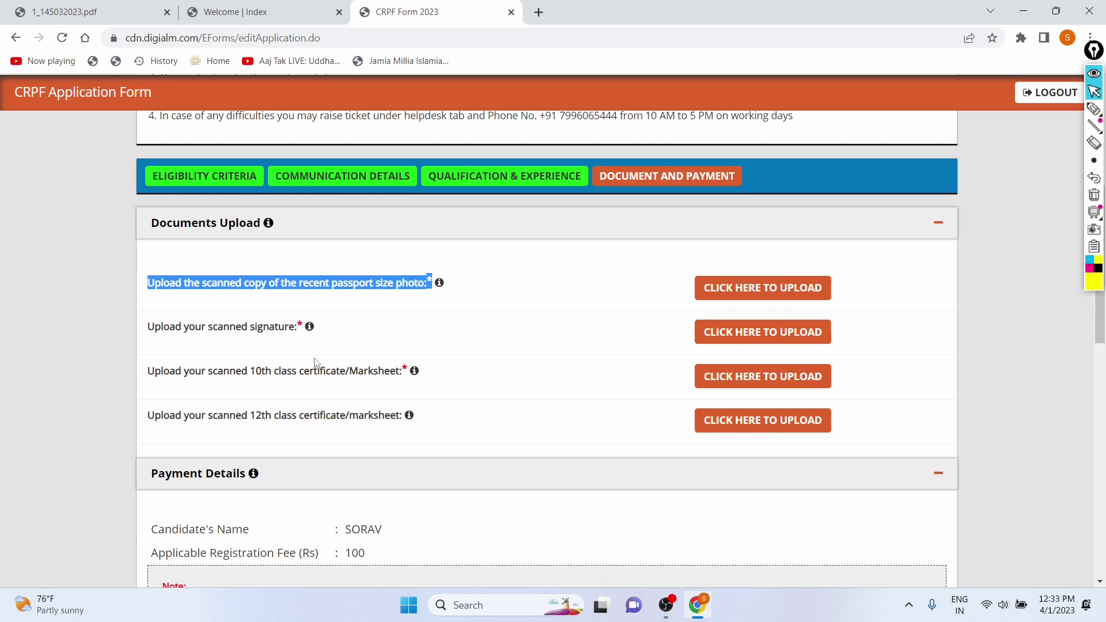
{"action": "left_click", "coordinate": [518, 339]}
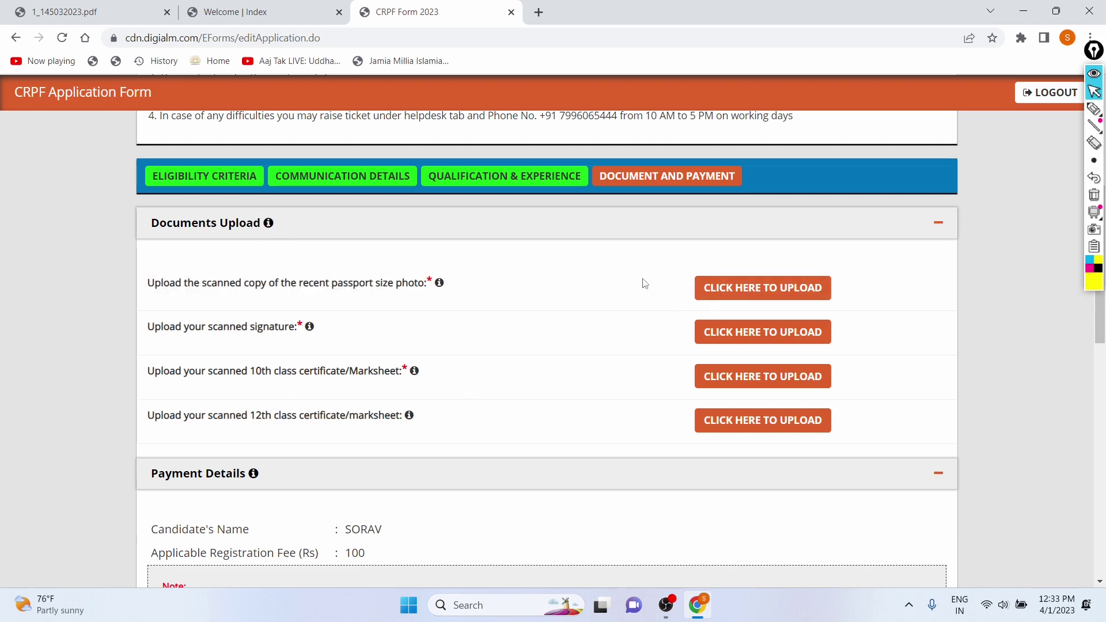
{"action": "scroll", "coordinate": [644, 283], "scroll_direction": "up", "scroll_amount": 5}
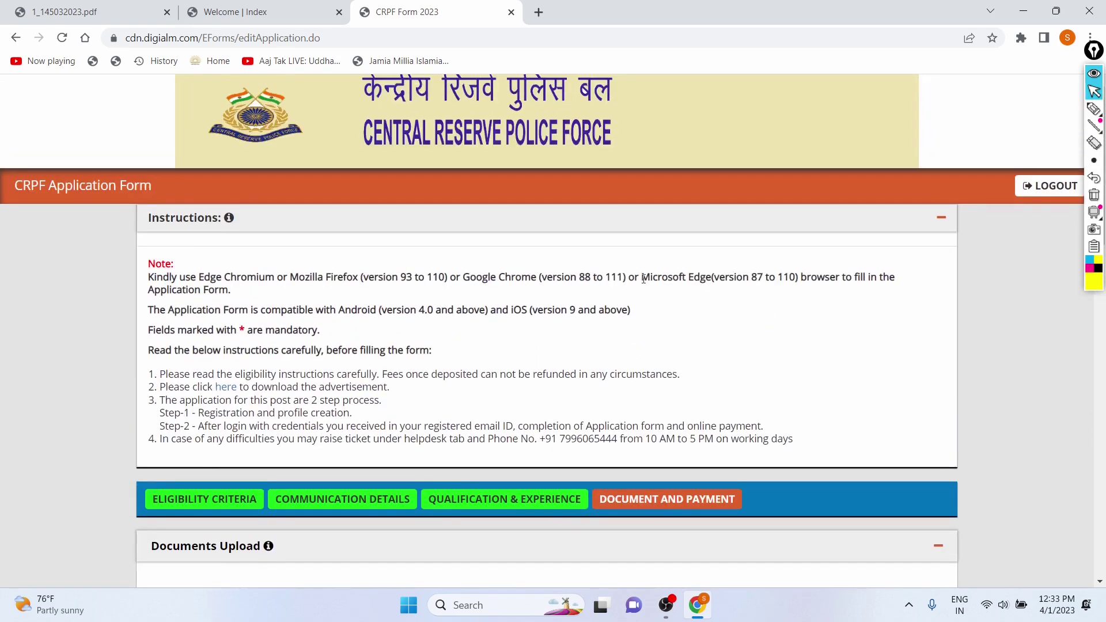
{"action": "scroll", "coordinate": [643, 279], "scroll_direction": "down", "scroll_amount": 6}
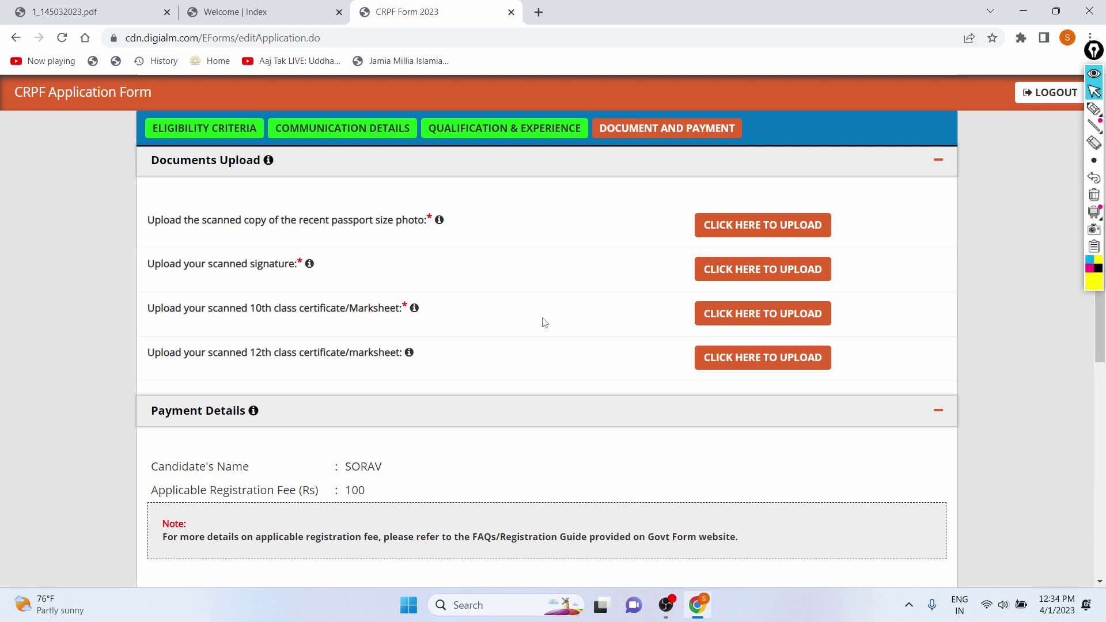
{"action": "scroll", "coordinate": [543, 320], "scroll_direction": "up", "scroll_amount": 2}
{"action": "left_click", "coordinate": [744, 370]}
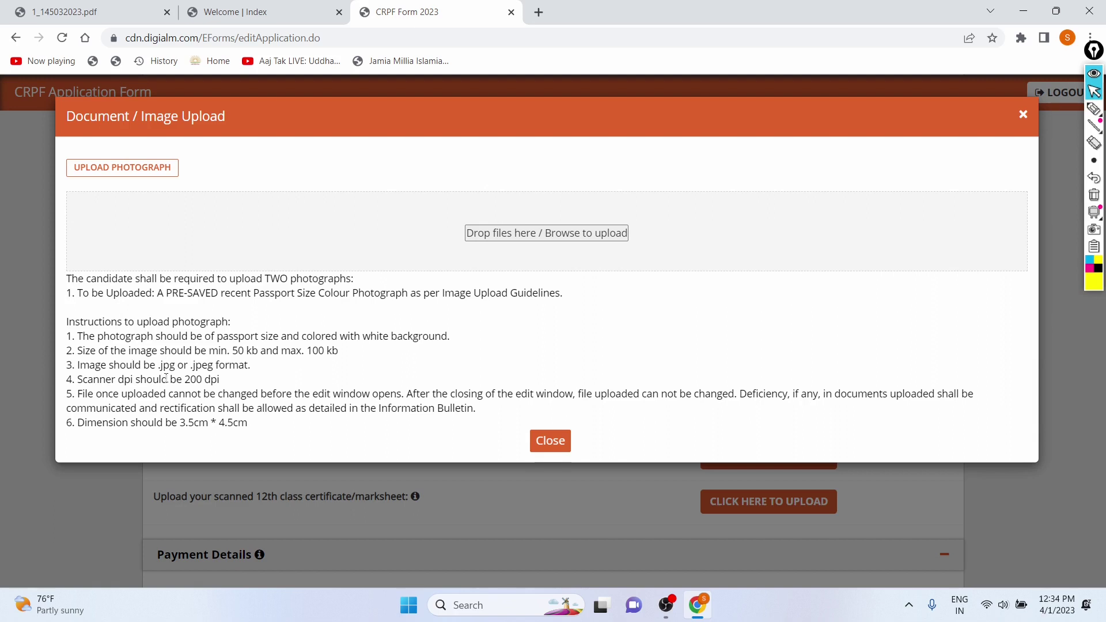
{"action": "left_click_drag", "start_coordinate": [156, 369], "coordinate": [248, 370]}
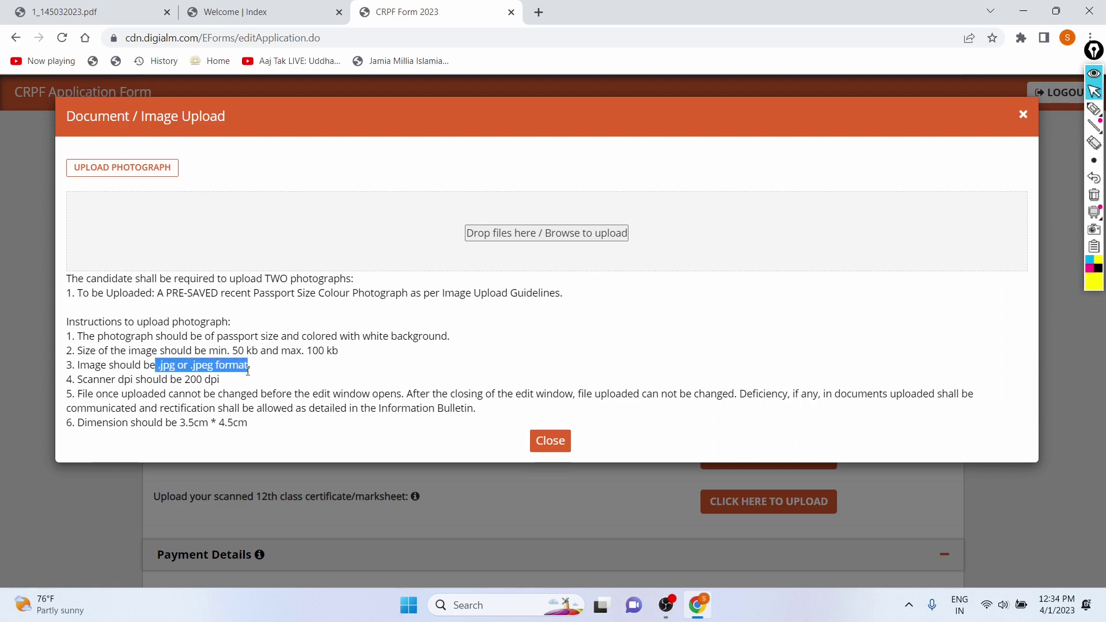
{"action": "left_click", "coordinate": [299, 369]}
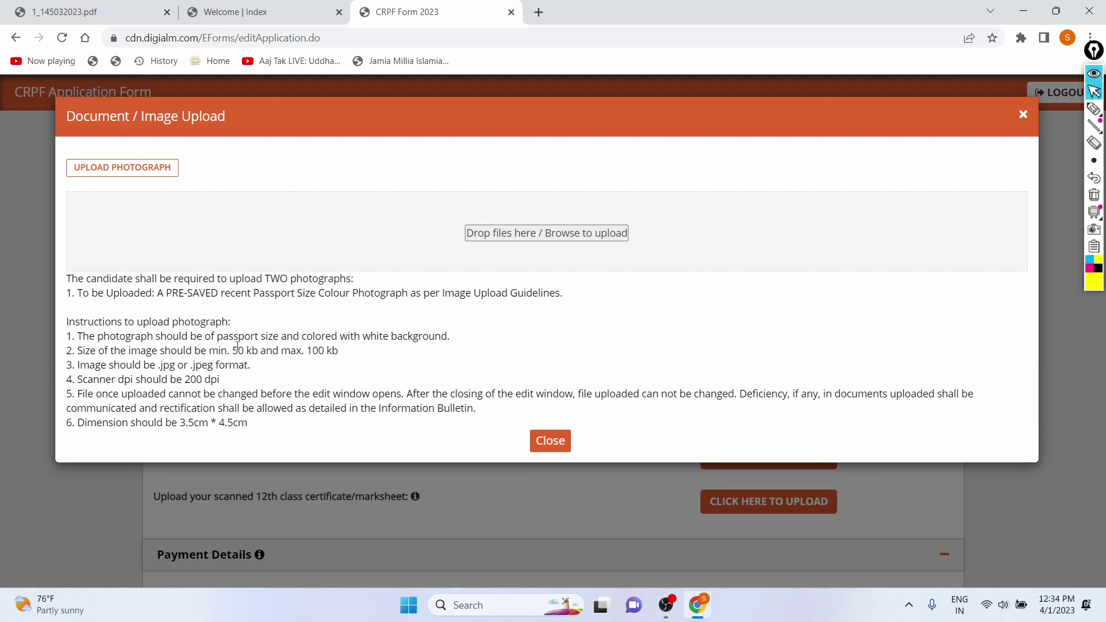
{"action": "left_click_drag", "start_coordinate": [229, 349], "coordinate": [340, 357]}
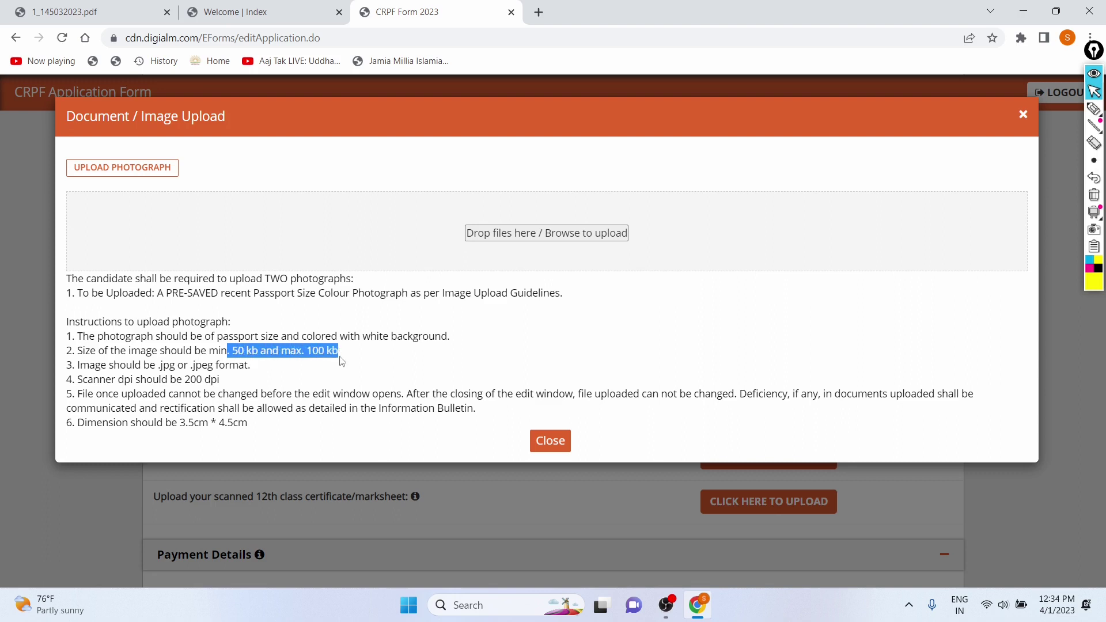
{"action": "left_click", "coordinate": [317, 370]}
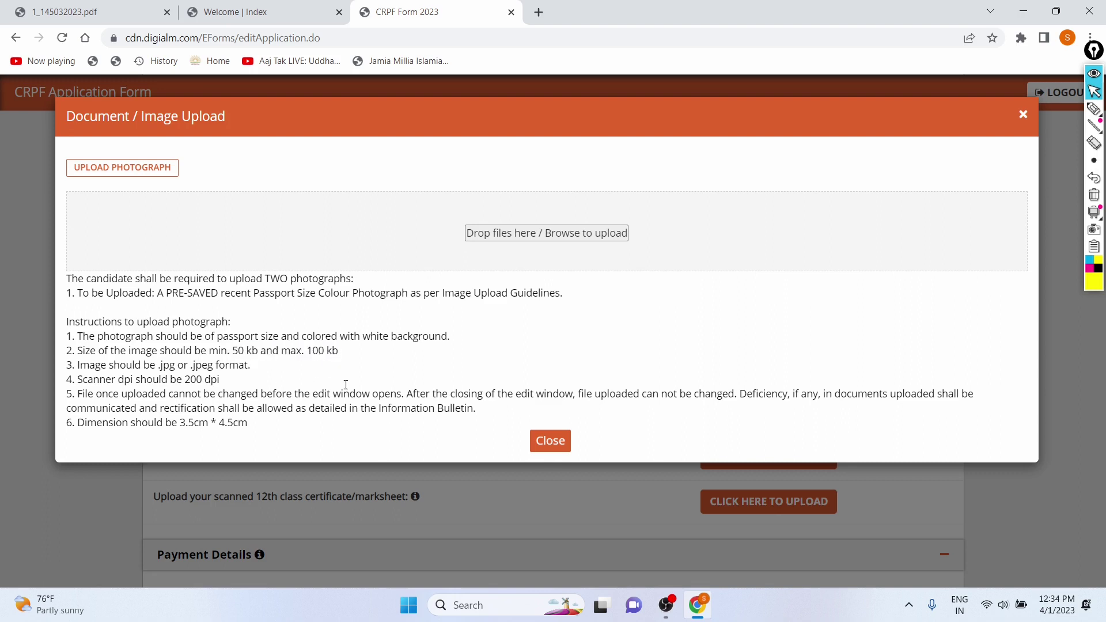
{"action": "left_click_drag", "start_coordinate": [178, 424], "coordinate": [258, 429]}
{"action": "left_click", "coordinate": [259, 430]}
- Try uploading Ak1.jpg from Downloads as the photograph; it is rejected as too small
{"action": "left_click", "coordinate": [533, 233]}
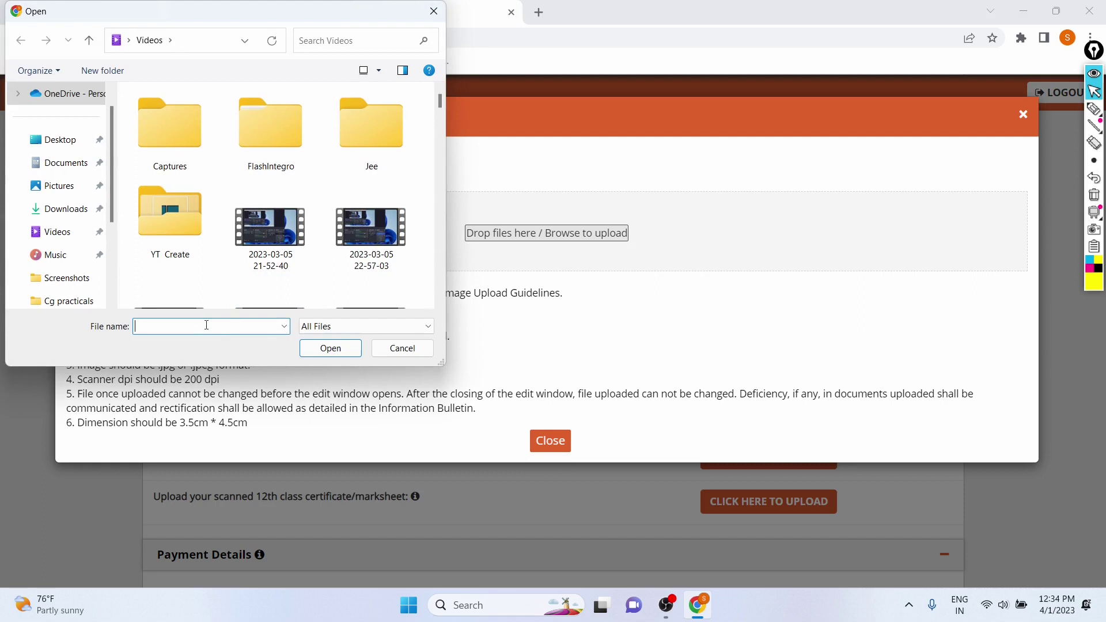
{"action": "type", "text": "Pass"}
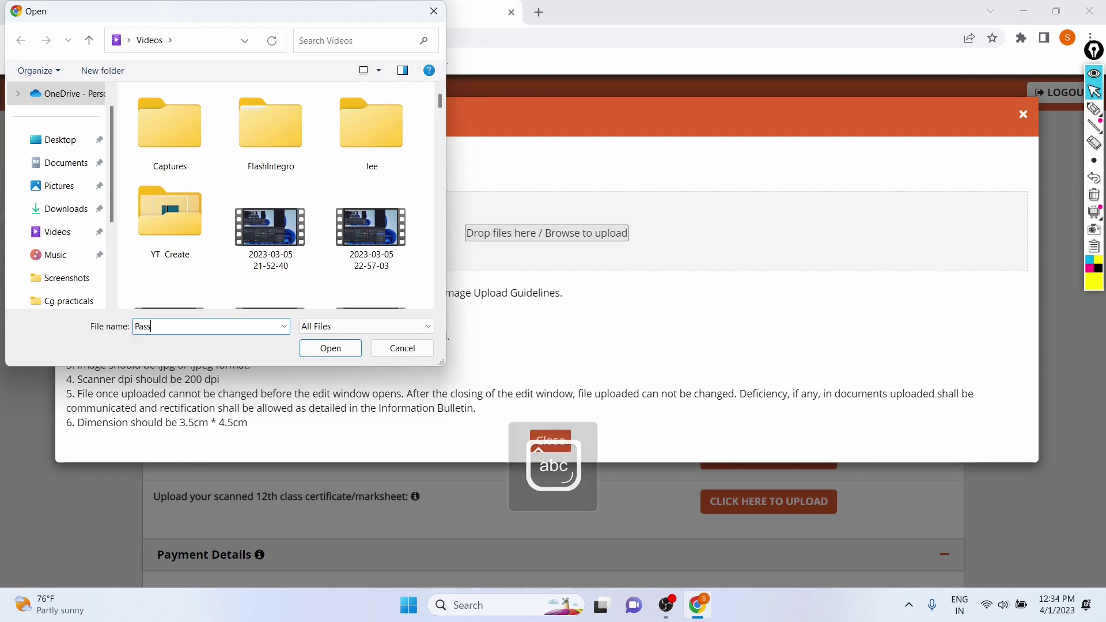
{"action": "key", "text": "BackSpace"}
{"action": "key", "text": "BackSpace"}
{"action": "key", "text": "BackSpace"}
{"action": "key", "text": "BackSpace"}
{"action": "type", "text": "Ak"}
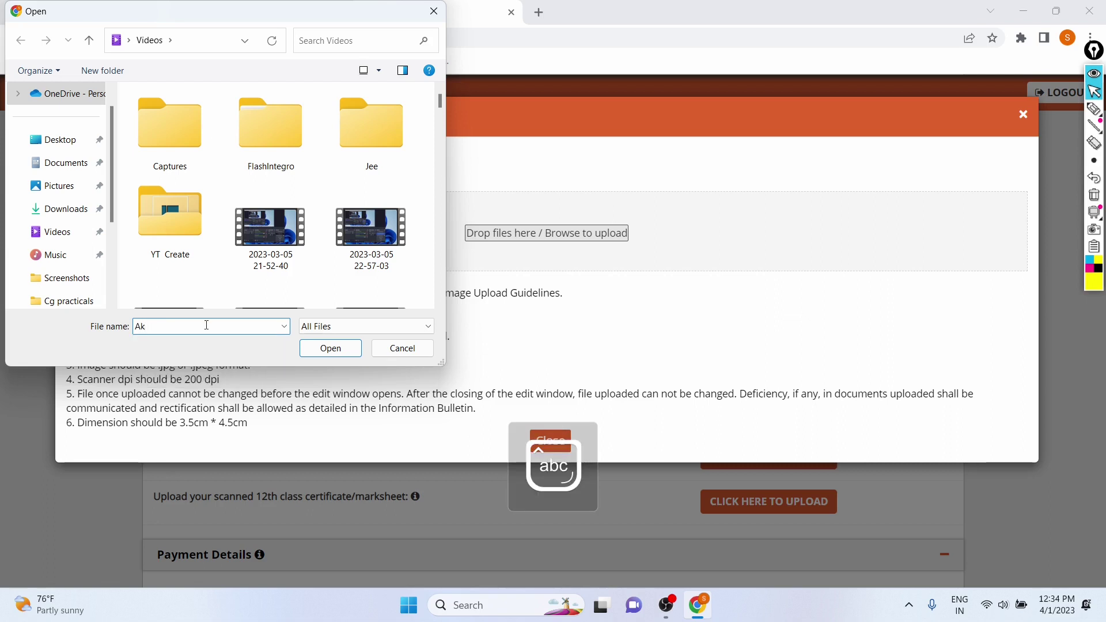
{"action": "type", "text": "1"}
{"action": "left_click", "coordinate": [63, 208]}
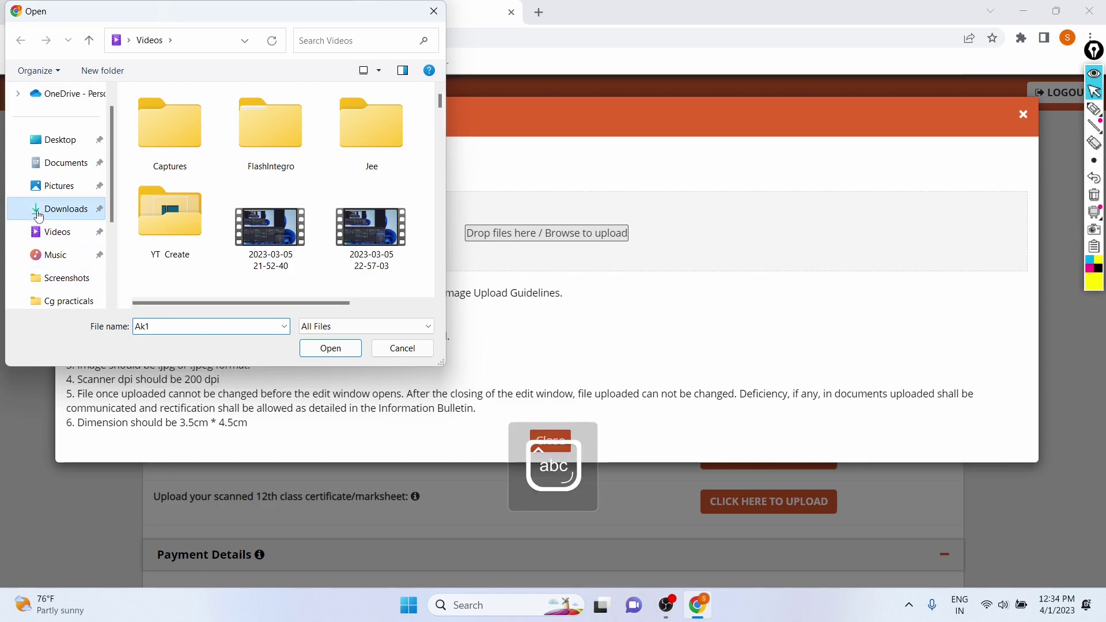
{"action": "double_click", "coordinate": [165, 326]}
{"action": "key", "text": "BackSpace"}
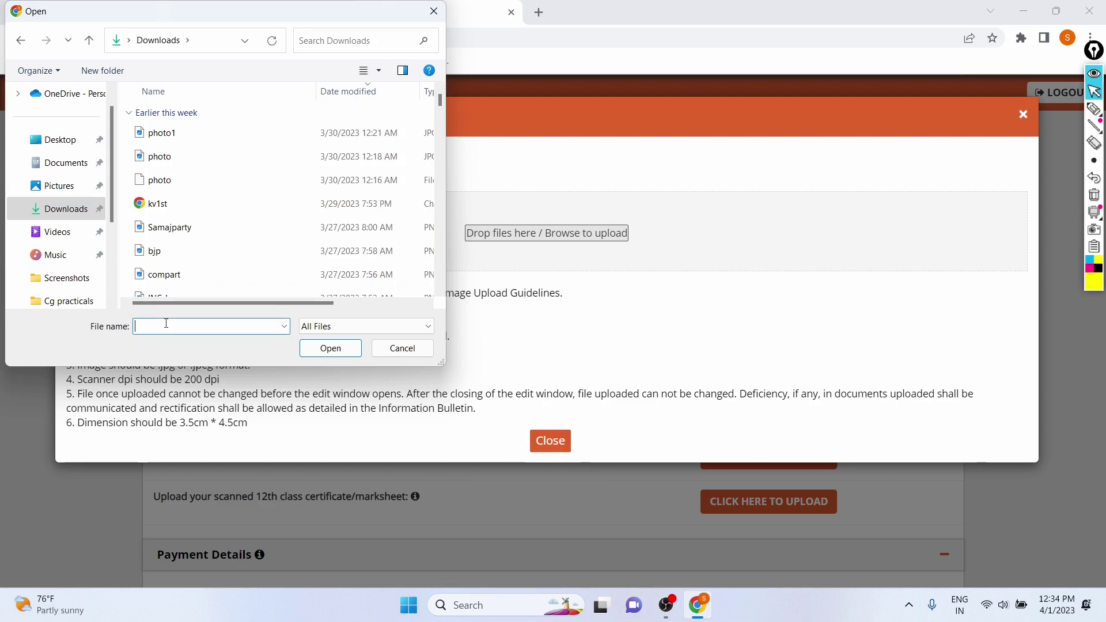
{"action": "type", "text": "AK1"}
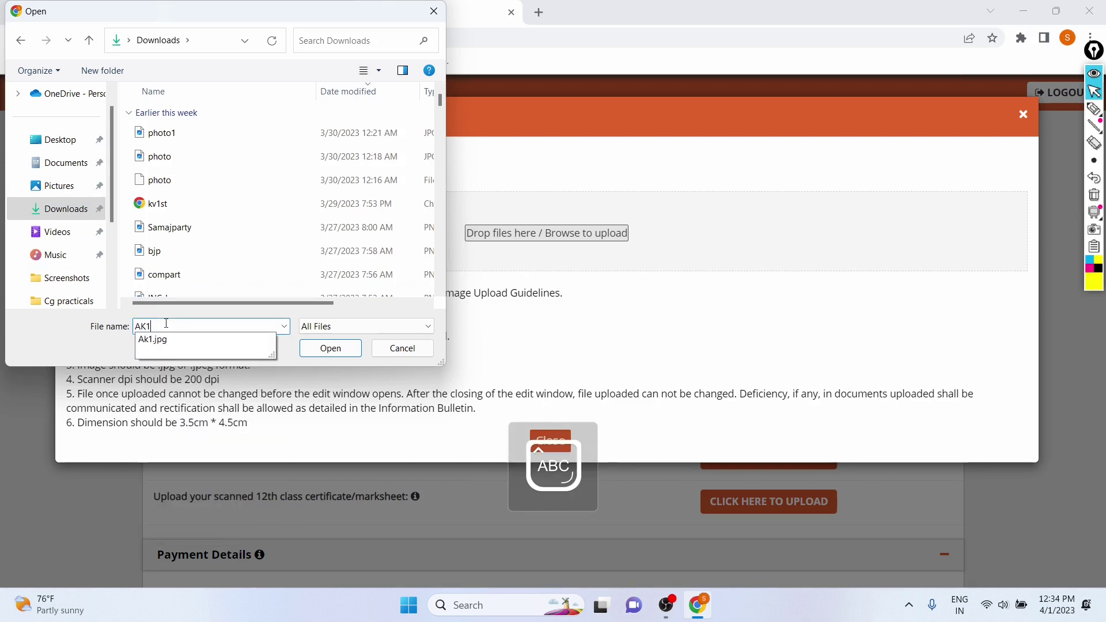
{"action": "key", "text": "Return"}
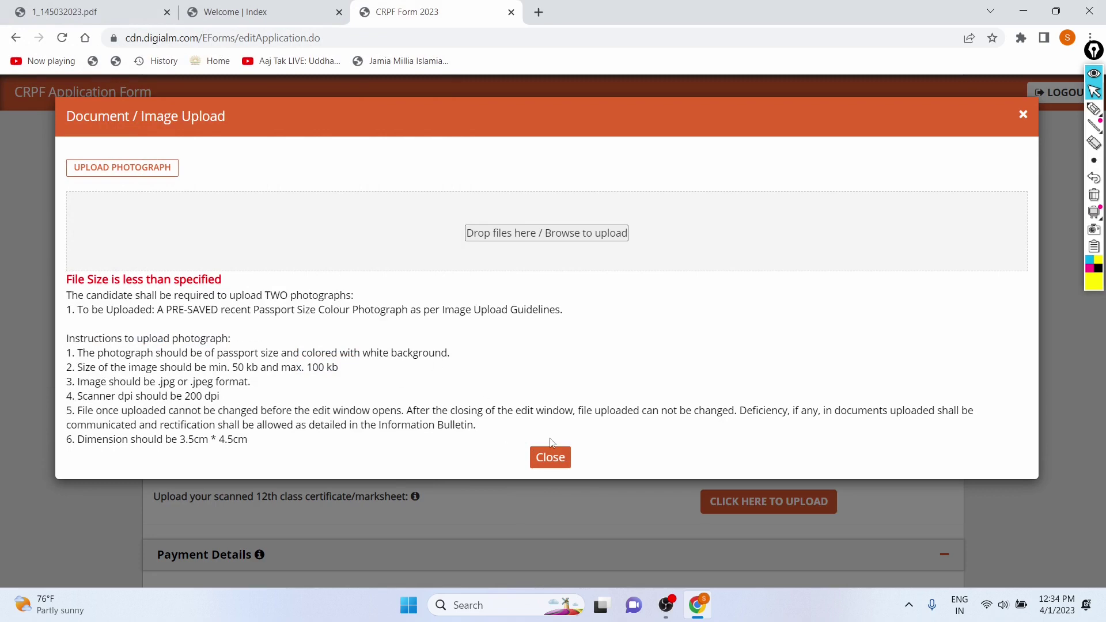
- Upload Passport_Photograph.jpg as the photograph instead
{"action": "left_click", "coordinate": [509, 240]}
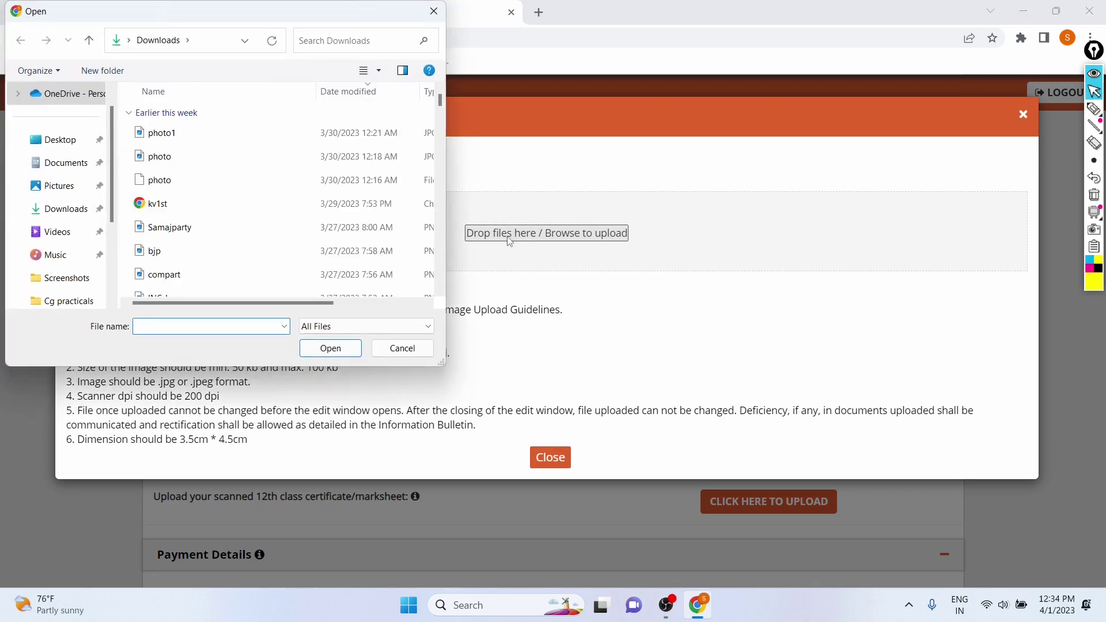
{"action": "type", "text": "Pass"}
{"action": "key", "text": "Down"}
{"action": "key", "text": "Down"}
{"action": "key", "text": "Return"}
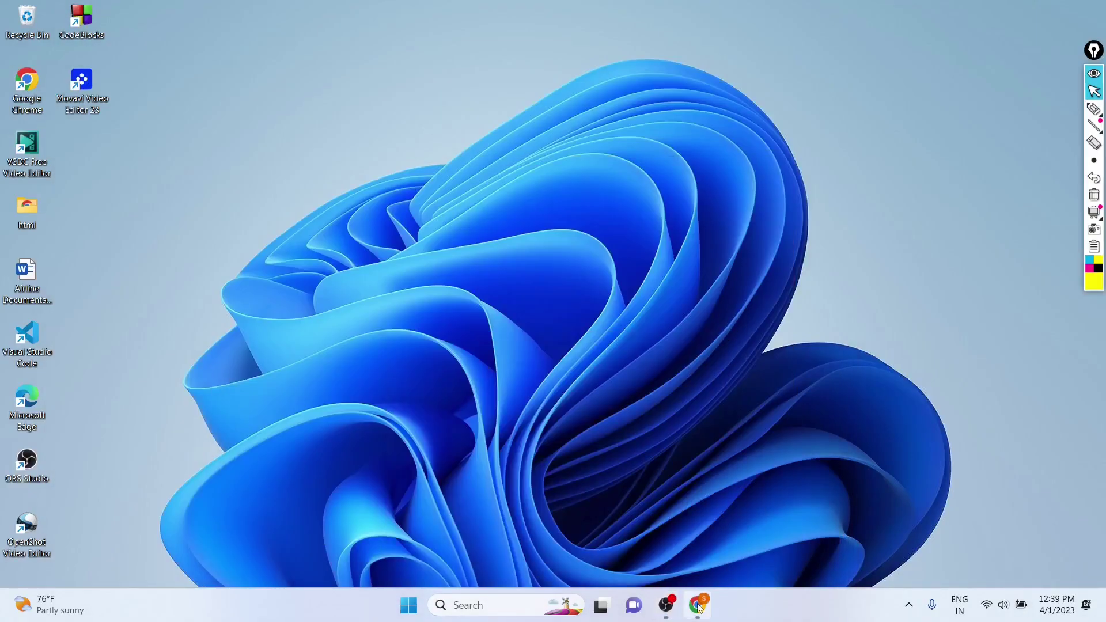
- Return to the form and inspect the uploaded passport photo and signature, closing each window
{"action": "left_click", "coordinate": [698, 607]}
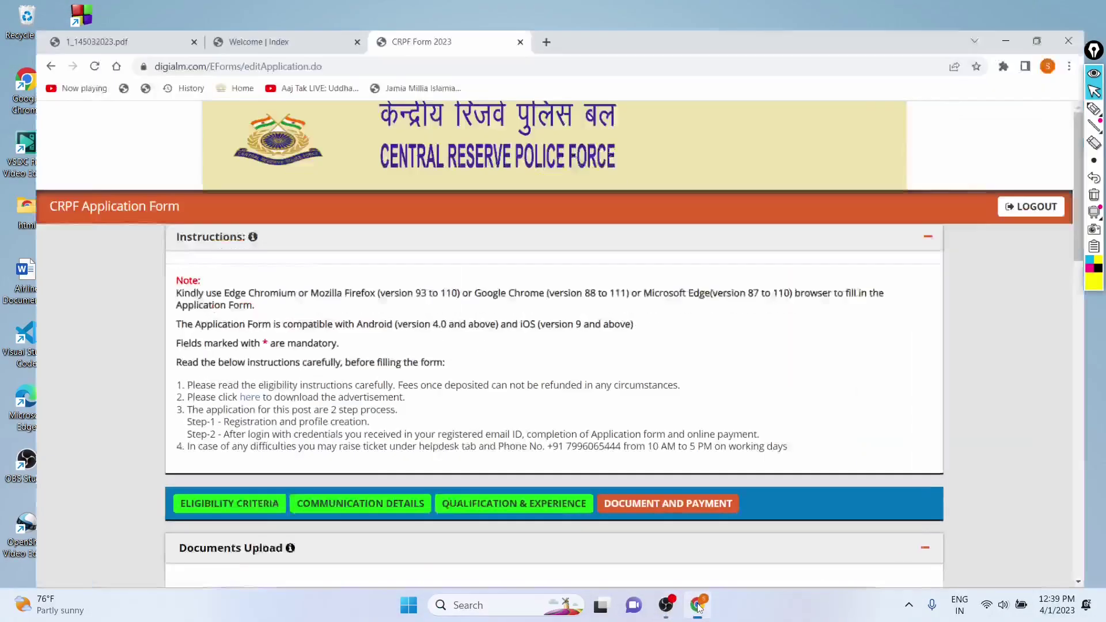
{"action": "scroll", "coordinate": [489, 250], "scroll_direction": "down", "scroll_amount": 4}
{"action": "scroll", "coordinate": [489, 250], "scroll_direction": "down", "scroll_amount": 3}
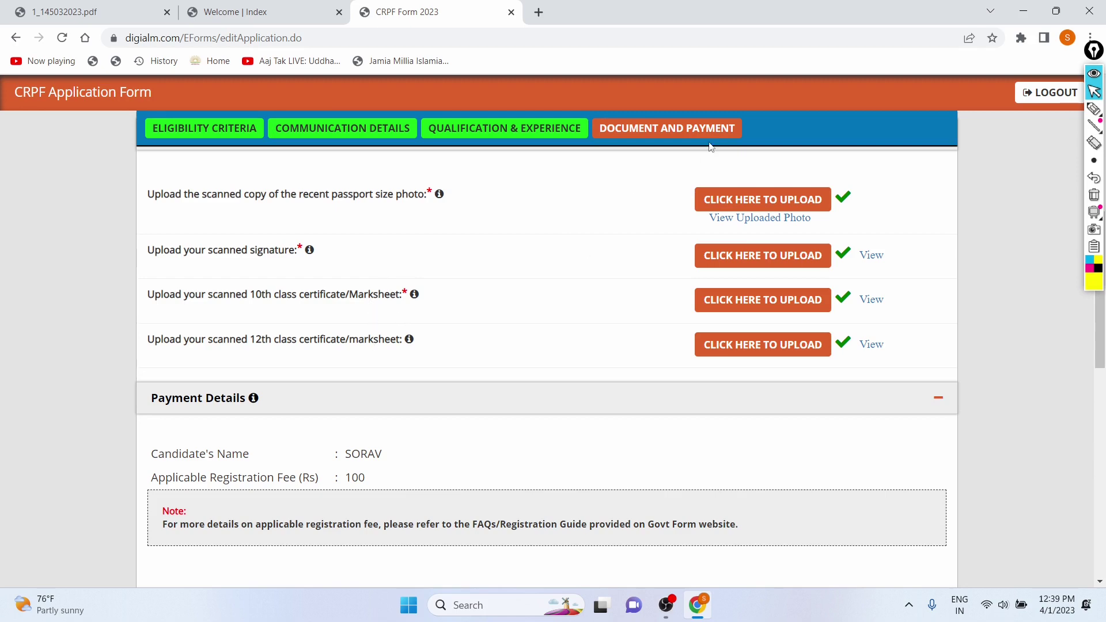
{"action": "left_click", "coordinate": [716, 203]}
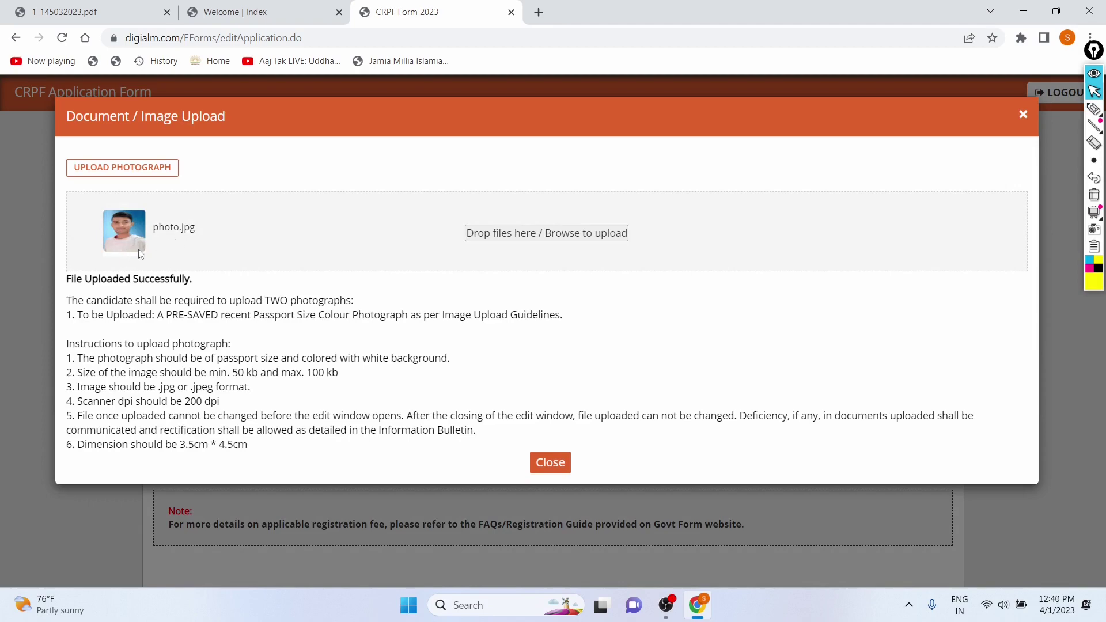
{"action": "left_click", "coordinate": [549, 462]}
{"action": "left_click", "coordinate": [801, 254]}
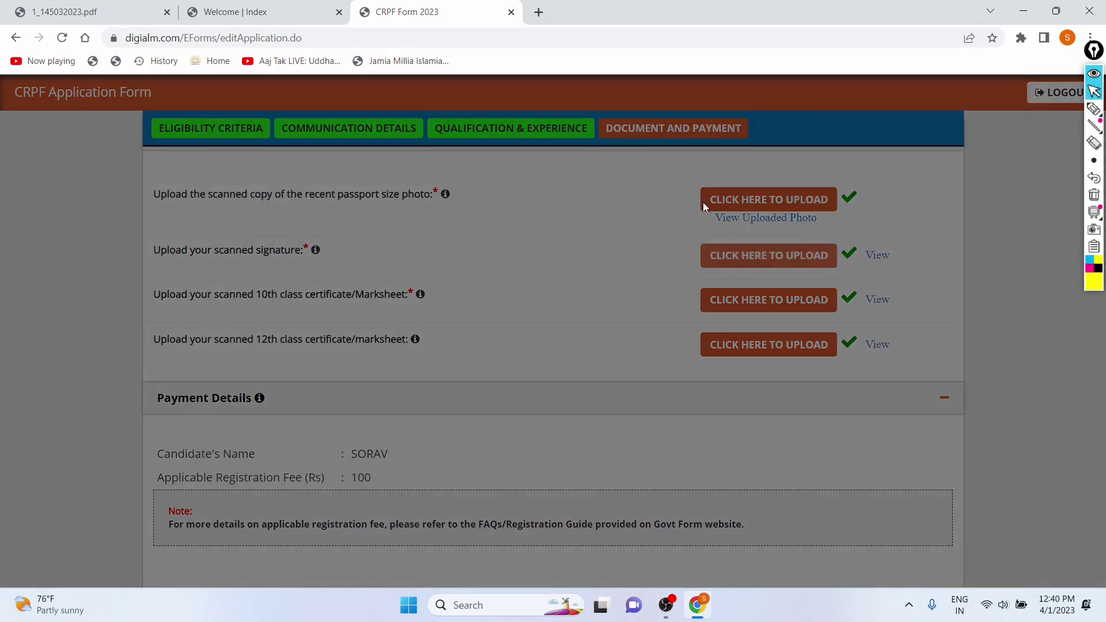
{"action": "left_click", "coordinate": [571, 444]}
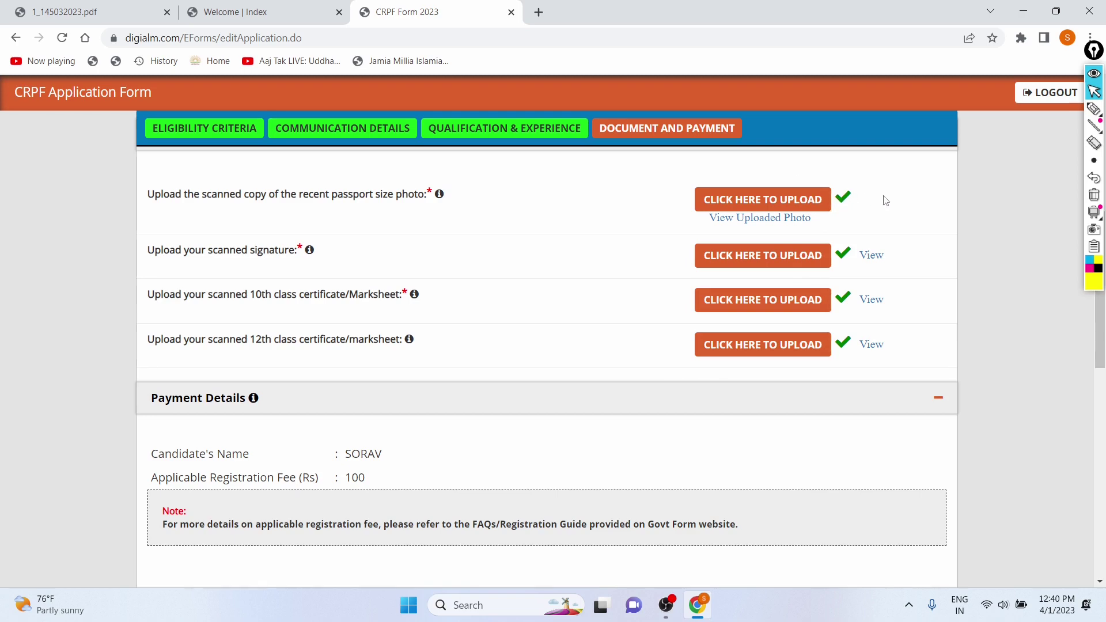
- Select Online payment and tick the preview, truth, advertisement, I Agree and certificates declarations
{"action": "scroll", "coordinate": [626, 240], "scroll_direction": "down", "scroll_amount": 4}
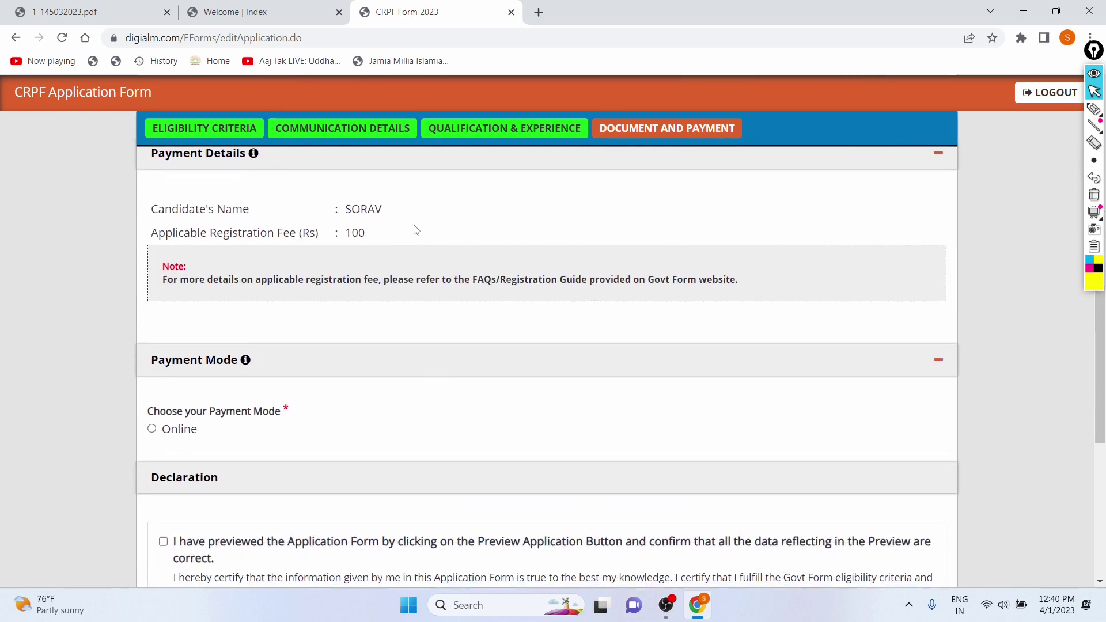
{"action": "scroll", "coordinate": [328, 329], "scroll_direction": "down", "scroll_amount": 4}
{"action": "left_click", "coordinate": [153, 211]}
{"action": "left_click", "coordinate": [163, 324]}
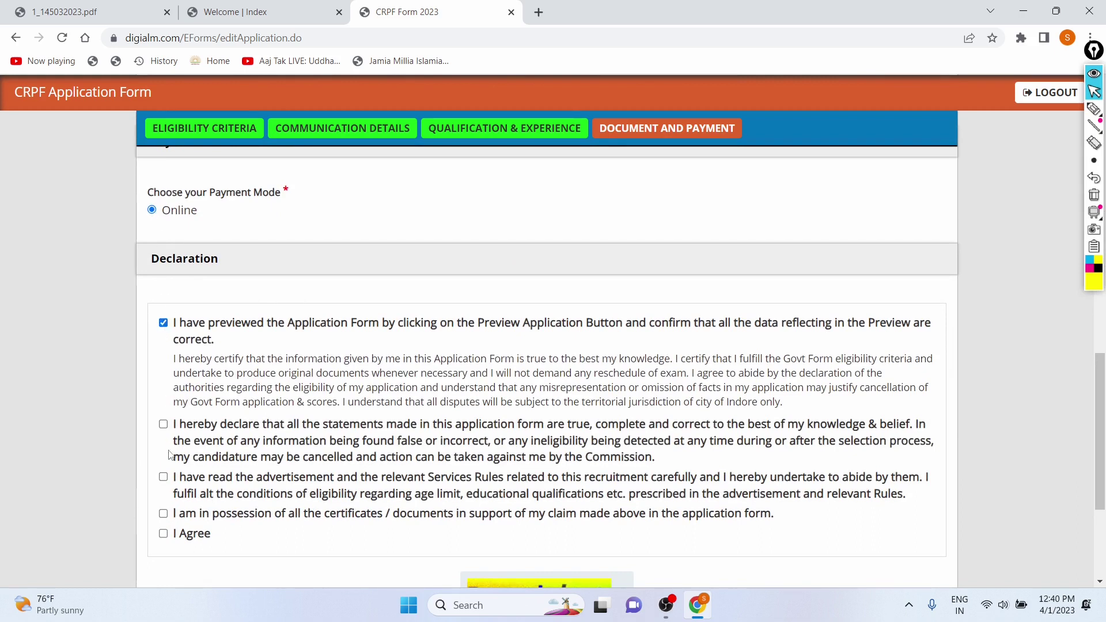
{"action": "left_click", "coordinate": [163, 425]}
{"action": "left_click", "coordinate": [163, 477]}
{"action": "left_click", "coordinate": [164, 536]}
{"action": "left_click", "coordinate": [163, 515]}
- Highlight the declaration paragraphs to read them, then clear the selection
{"action": "scroll", "coordinate": [419, 484], "scroll_direction": "down", "scroll_amount": 2}
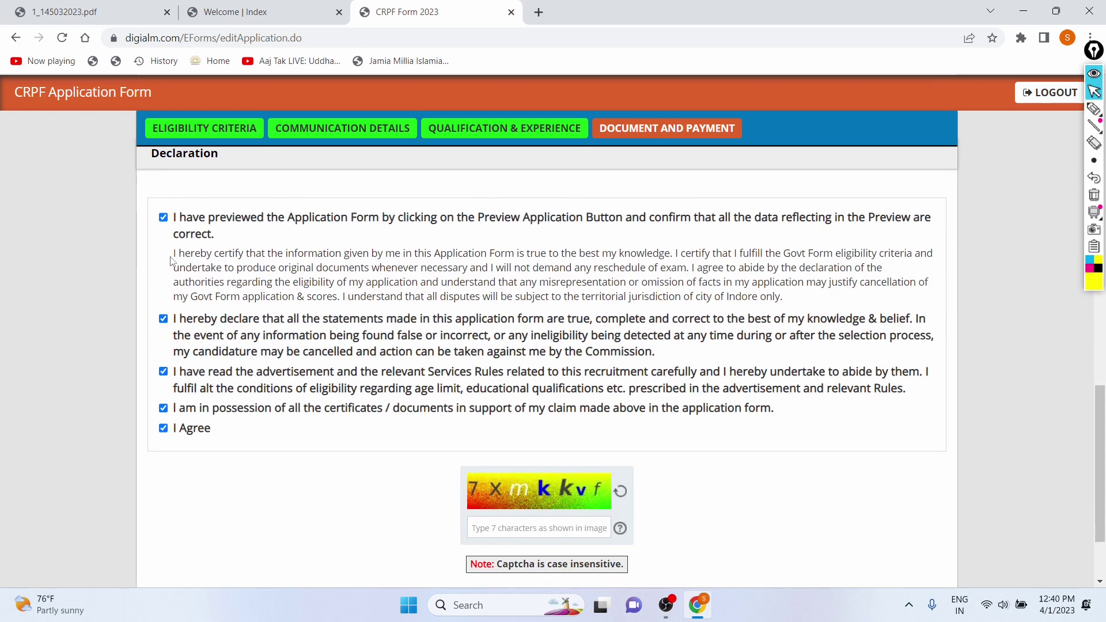
{"action": "triple_click", "coordinate": [188, 259]}
{"action": "left_click_drag", "start_coordinate": [187, 258], "coordinate": [213, 254]}
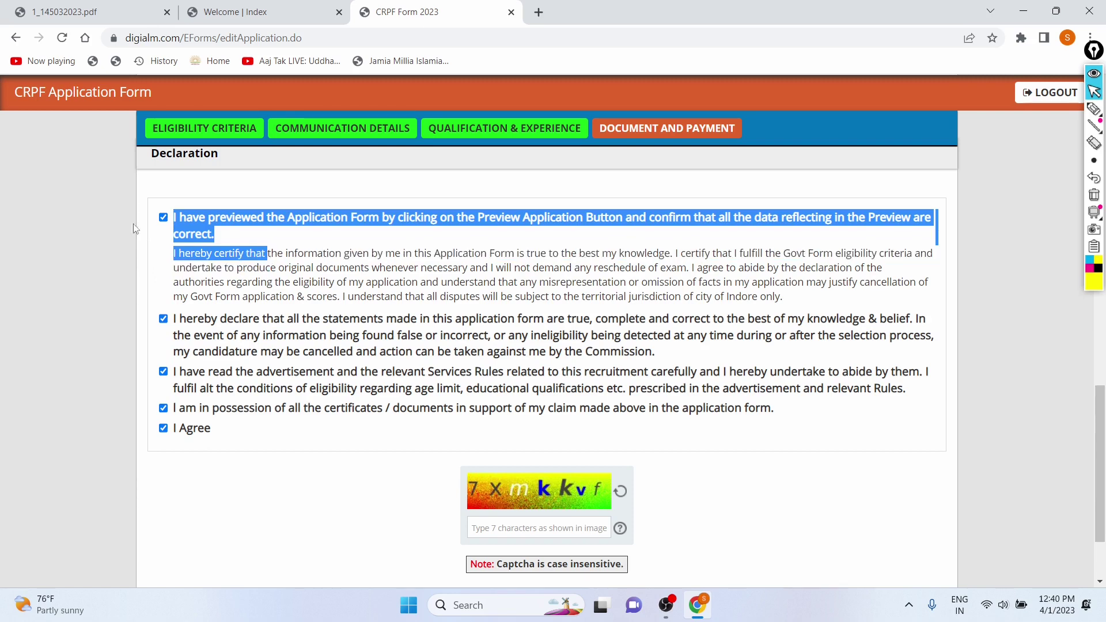
{"action": "left_click", "coordinate": [126, 221]}
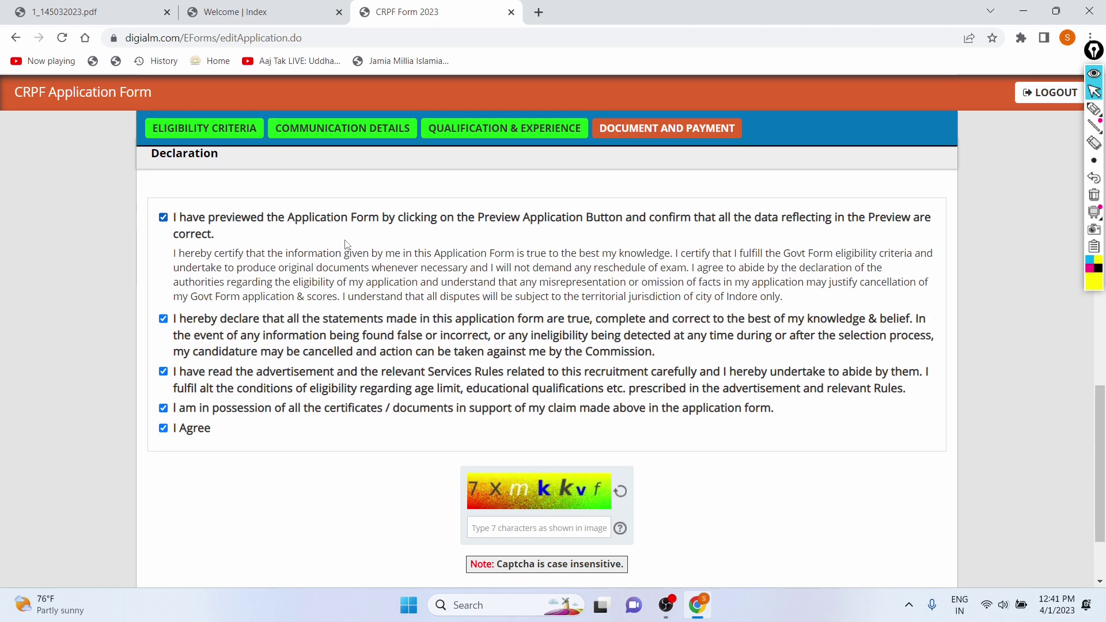
- Read through the declarations, highlighting passages, and scroll down to the captcha
{"action": "scroll", "coordinate": [346, 245], "scroll_direction": "down", "scroll_amount": 2}
{"action": "scroll", "coordinate": [555, 273], "scroll_direction": "down", "scroll_amount": 1}
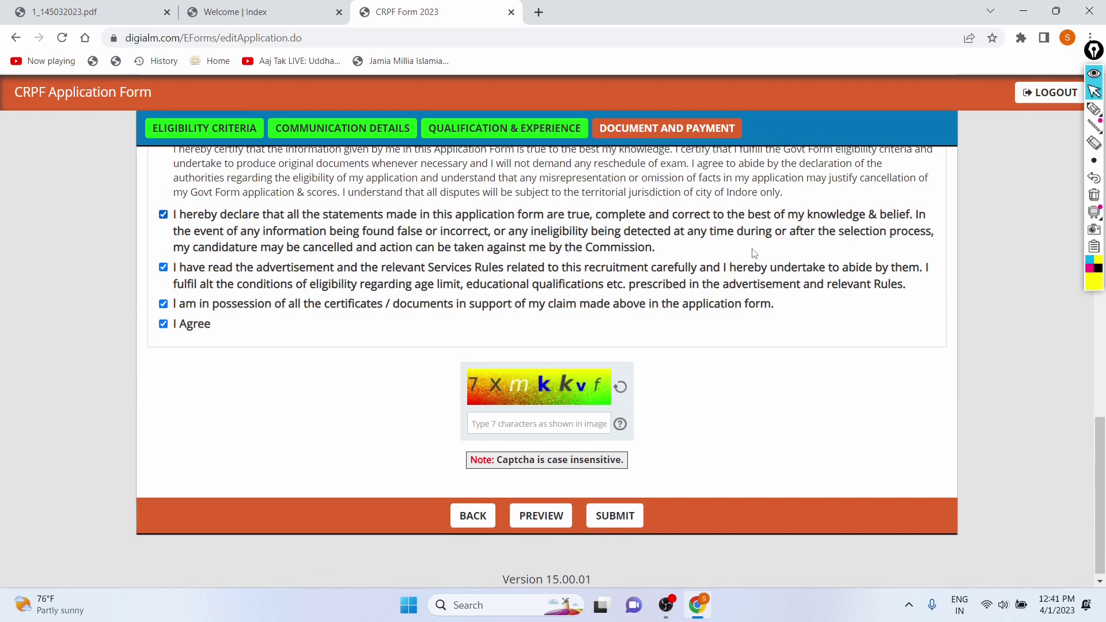
{"action": "left_click_drag", "start_coordinate": [376, 248], "coordinate": [458, 253]}
{"action": "left_click_drag", "start_coordinate": [502, 256], "coordinate": [667, 252]}
{"action": "left_click", "coordinate": [667, 252]}
{"action": "left_click_drag", "start_coordinate": [258, 273], "coordinate": [804, 297]}
{"action": "left_click", "coordinate": [805, 312]}
{"action": "scroll", "coordinate": [212, 226], "scroll_direction": "up", "scroll_amount": 1}
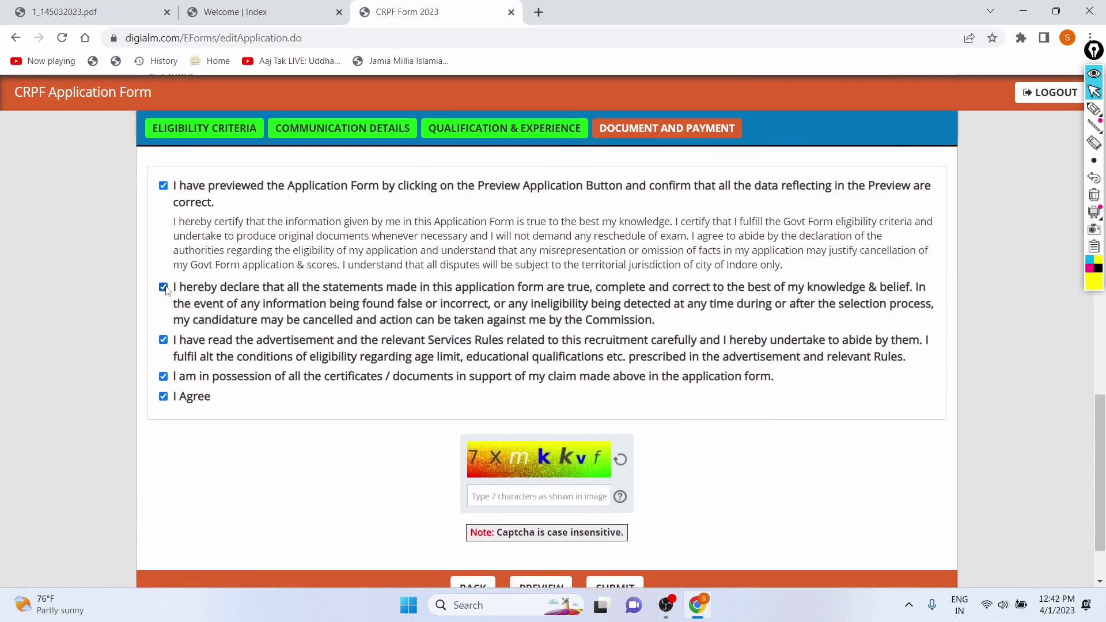
{"action": "scroll", "coordinate": [196, 417], "scroll_direction": "down", "scroll_amount": 1}
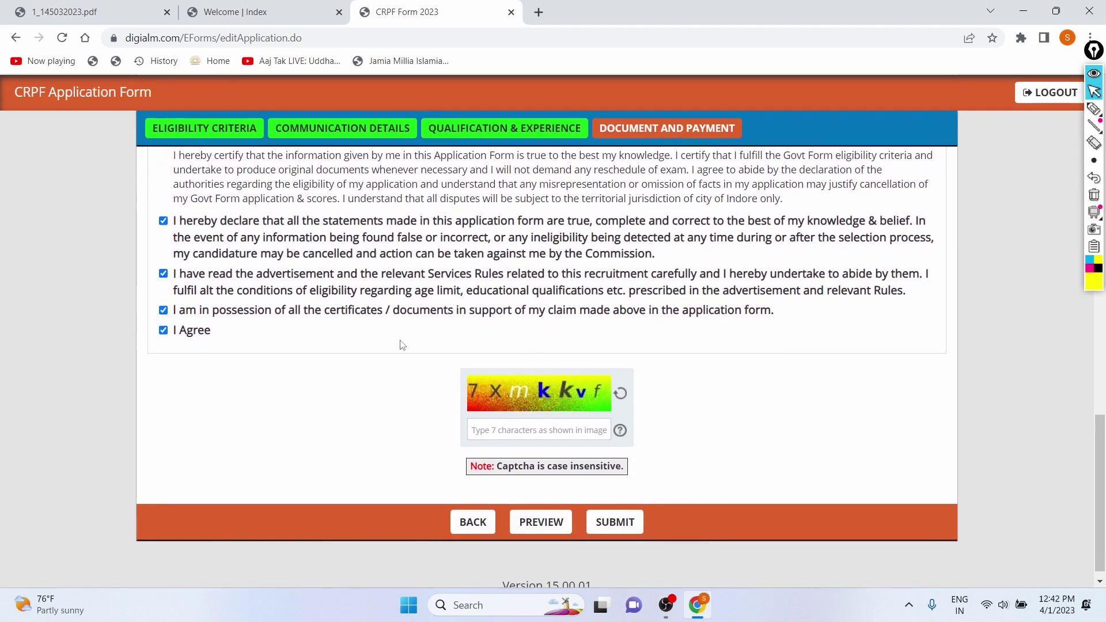
{"action": "scroll", "coordinate": [402, 345], "scroll_direction": "down", "scroll_amount": 1}
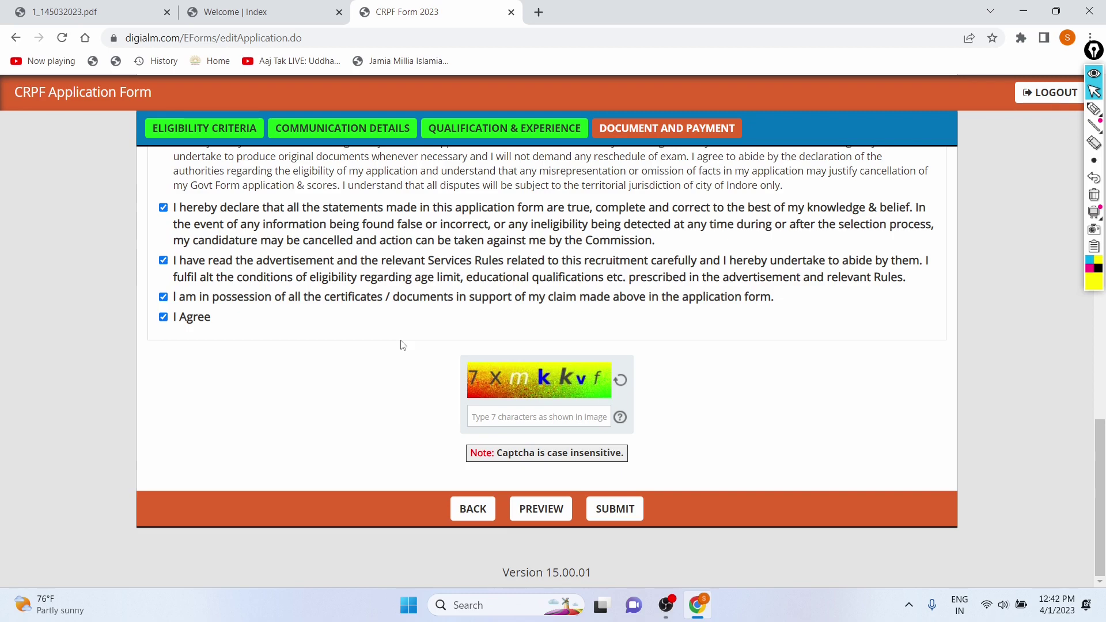
- Enter the seven-character captcha code, using Caps Lock for the capital X
{"action": "left_click", "coordinate": [477, 421]}
{"action": "type", "text": "7"}
{"action": "key", "text": "Caps_Lock"}
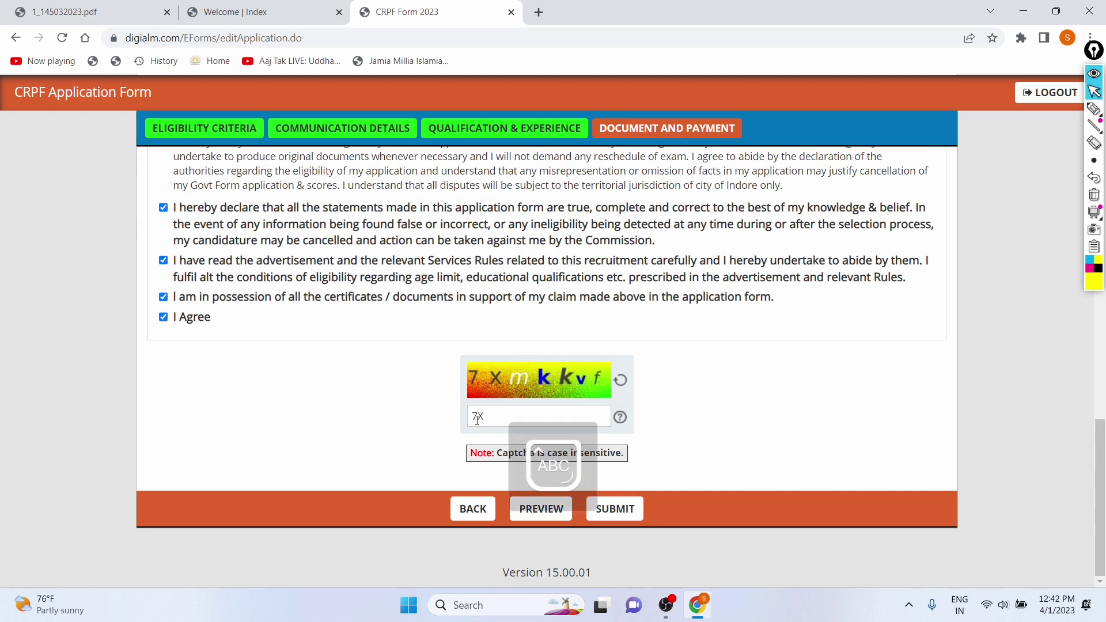
{"action": "key", "text": "Caps_Lock"}
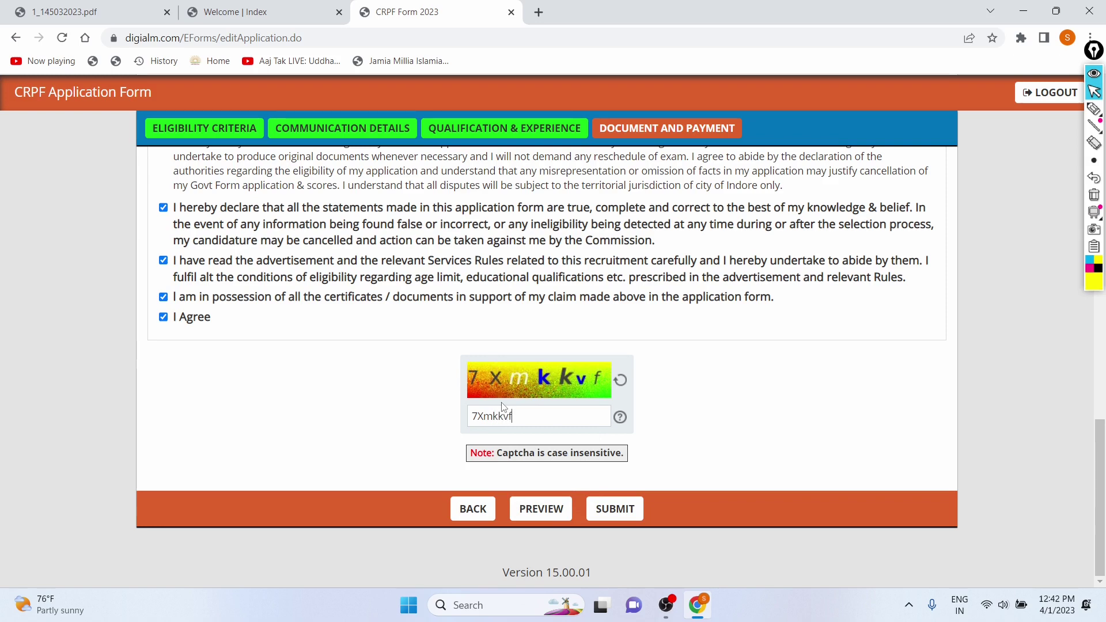
- Submit the form and dismiss the 'Please view Photograph before Submit' warning
{"action": "left_click", "coordinate": [595, 512]}
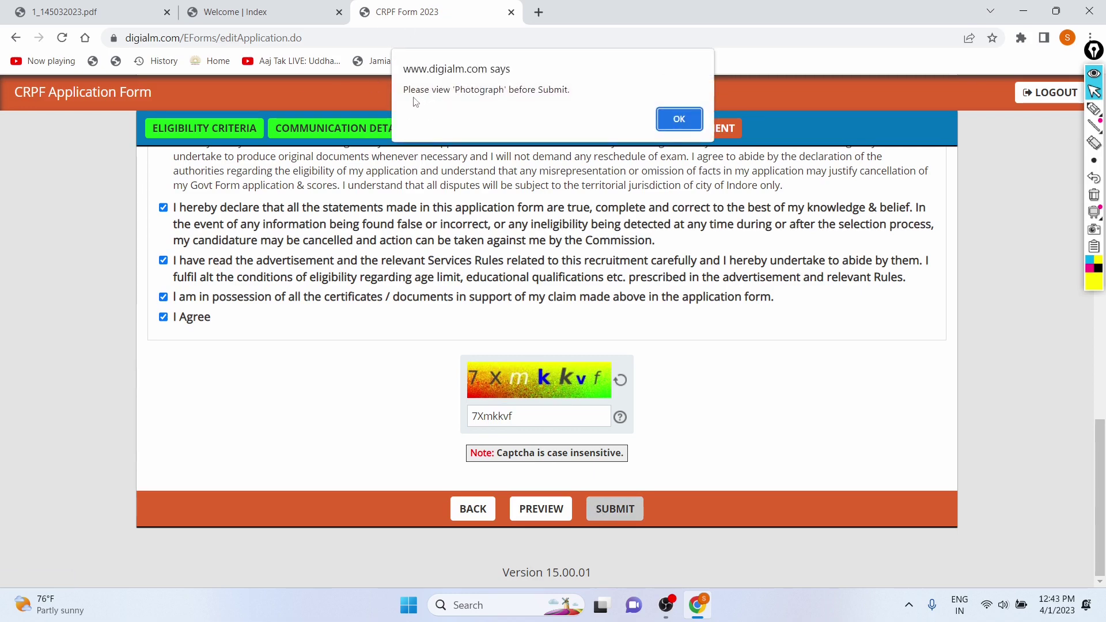
{"action": "left_click_drag", "start_coordinate": [406, 87], "coordinate": [591, 104]}
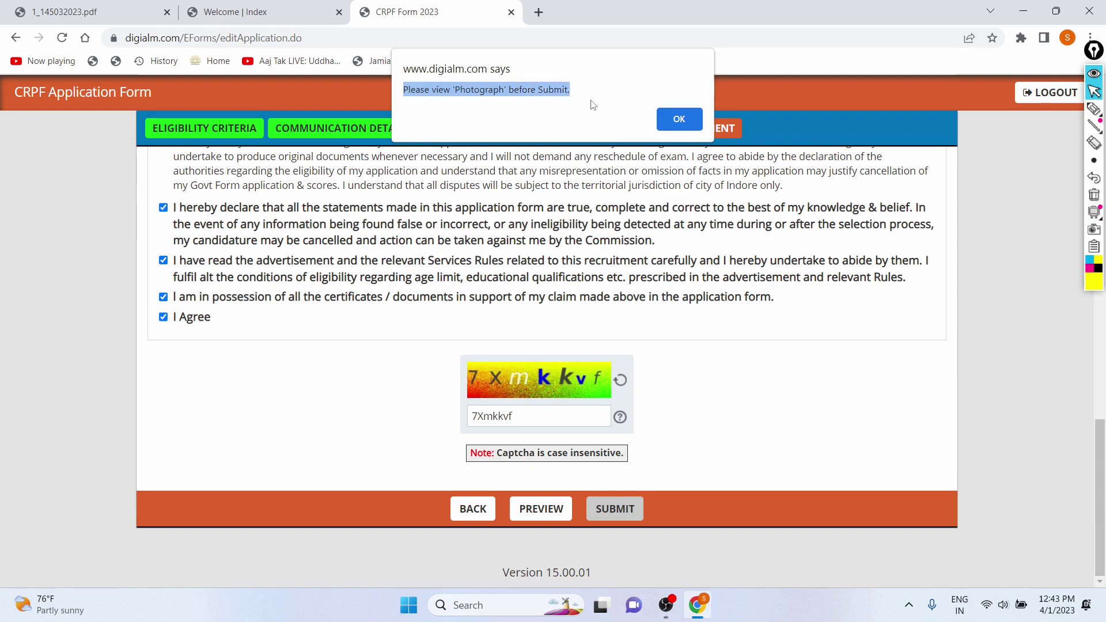
{"action": "left_click", "coordinate": [662, 118]}
- View the uploaded photo.jpg in its upload window, then close it
{"action": "scroll", "coordinate": [399, 249], "scroll_direction": "up", "scroll_amount": 7}
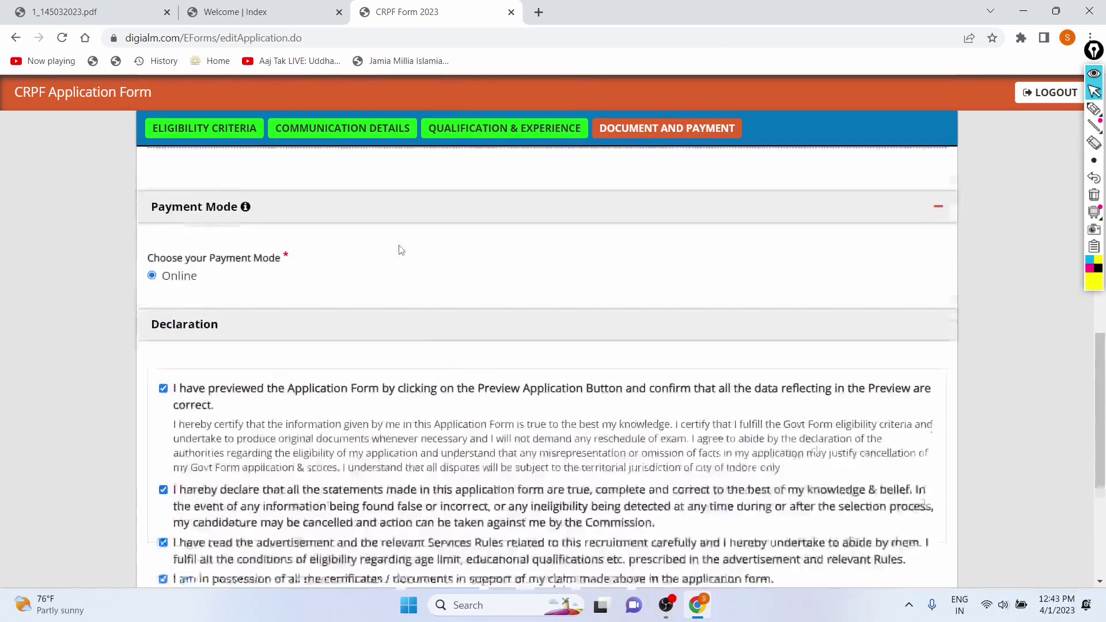
{"action": "scroll", "coordinate": [400, 251], "scroll_direction": "up", "scroll_amount": 3}
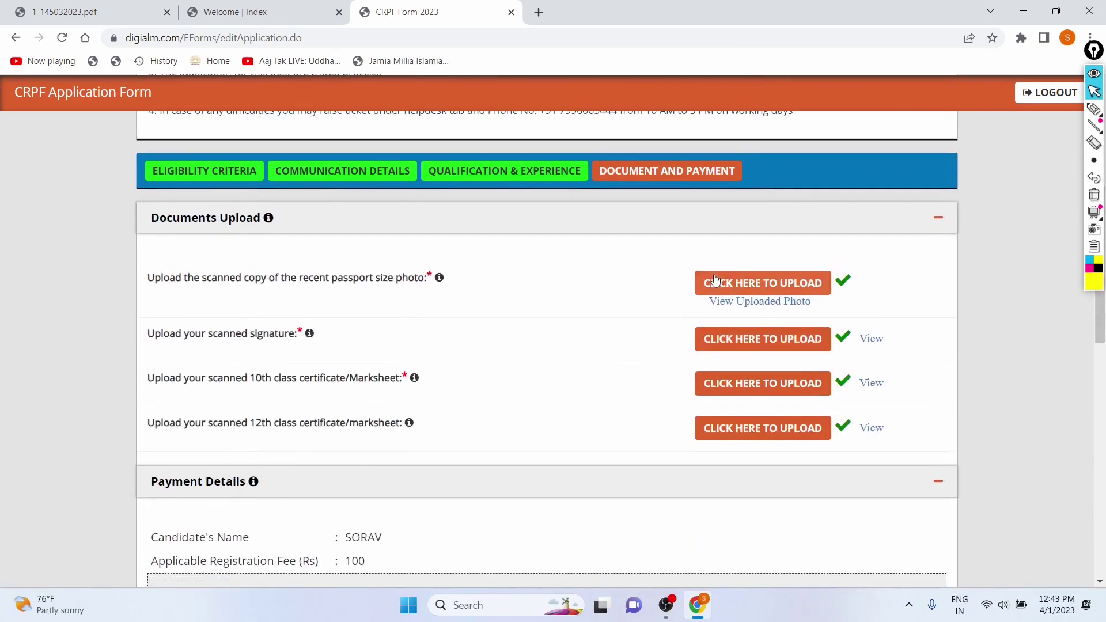
{"action": "scroll", "coordinate": [566, 294], "scroll_direction": "down", "scroll_amount": 2}
{"action": "scroll", "coordinate": [657, 242], "scroll_direction": "up", "scroll_amount": 3}
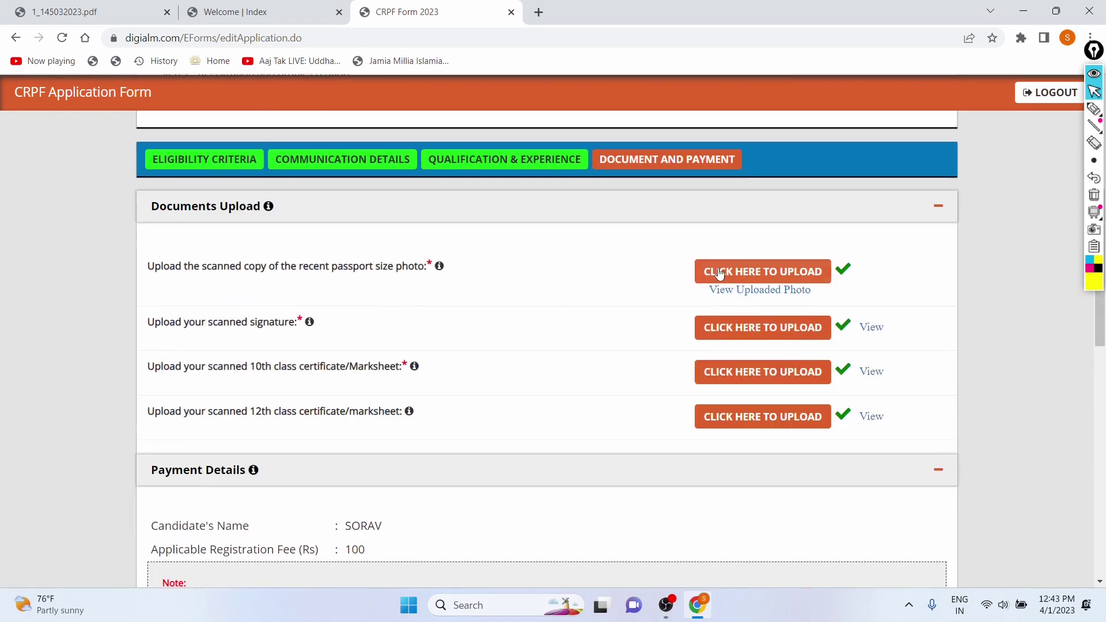
{"action": "left_click", "coordinate": [722, 273]}
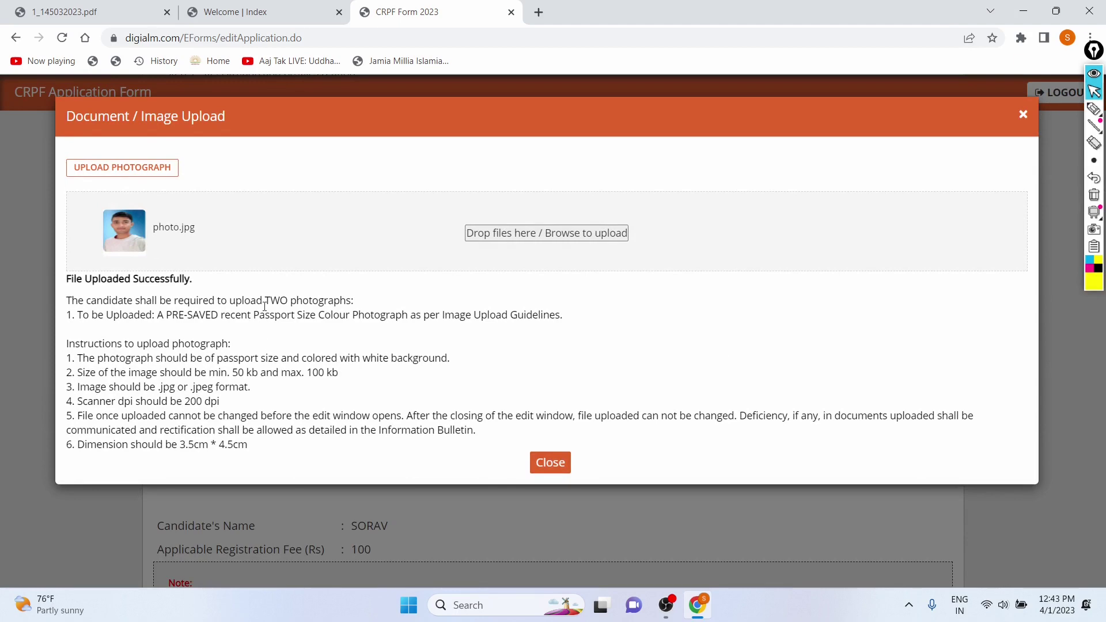
{"action": "left_click", "coordinate": [542, 464]}
- Resubmit the application and dismiss the repeated photograph warning
{"action": "scroll", "coordinate": [469, 445], "scroll_direction": "down", "scroll_amount": 12}
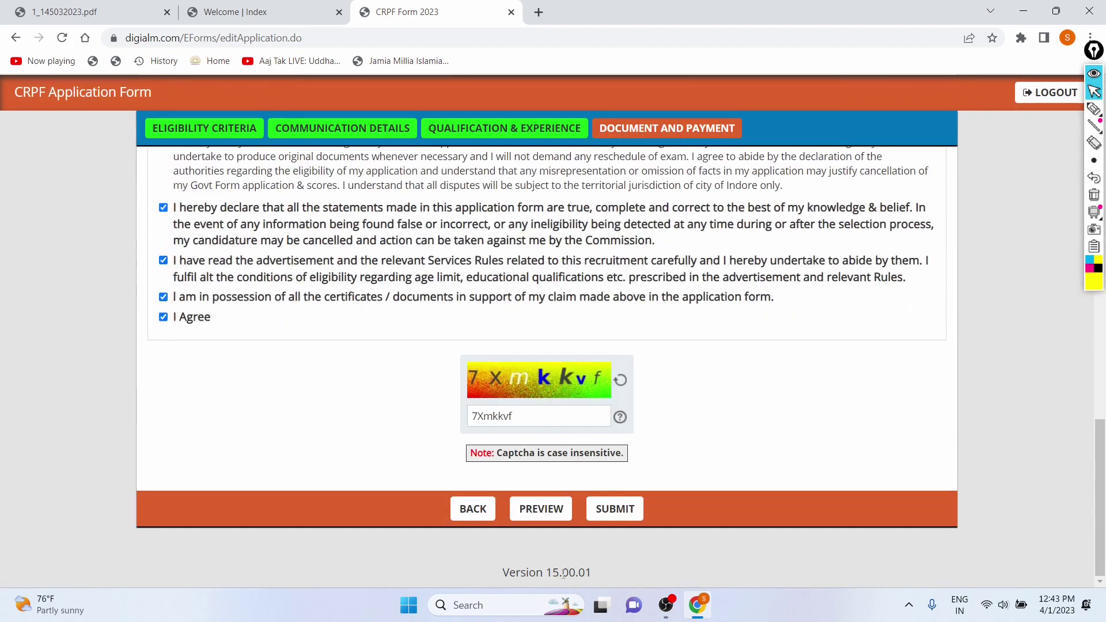
{"action": "left_click", "coordinate": [605, 519]}
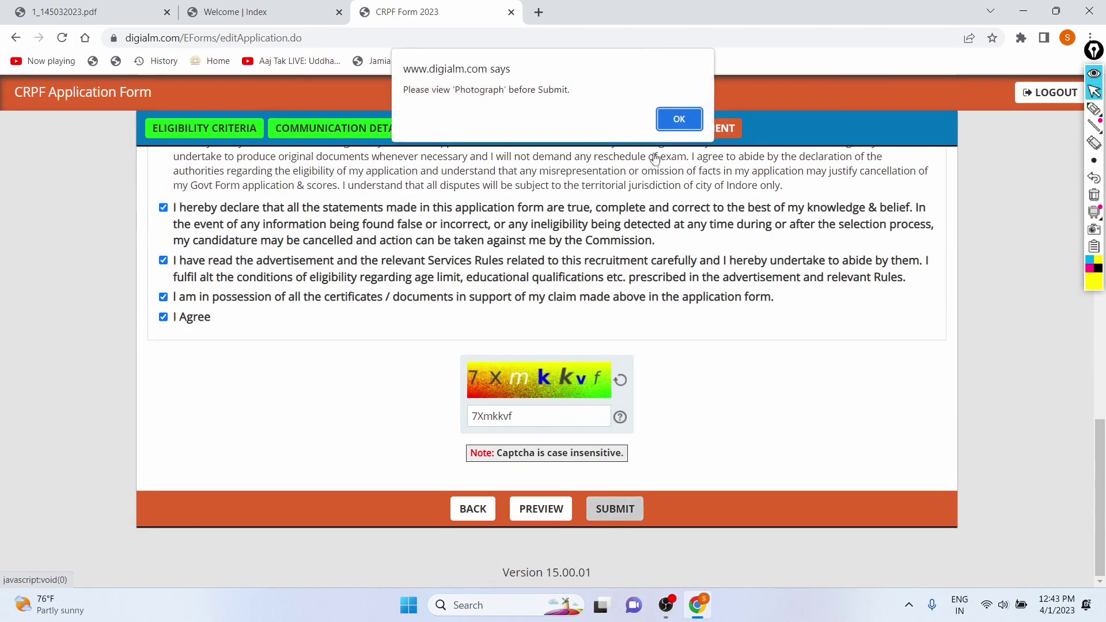
{"action": "left_click", "coordinate": [674, 118]}
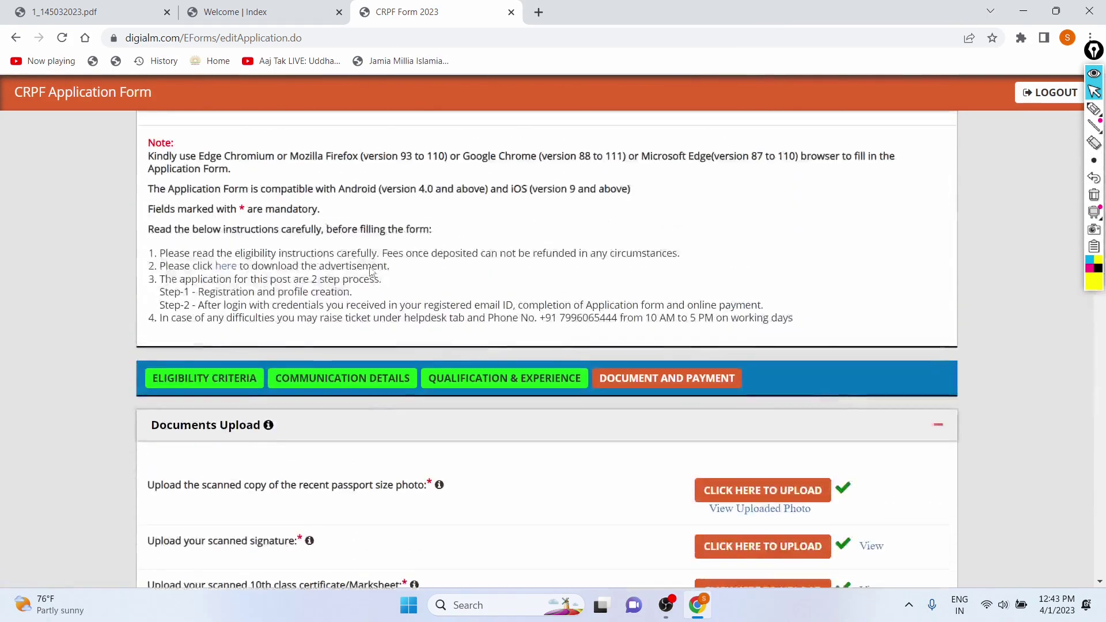
{"action": "scroll", "coordinate": [371, 273], "scroll_direction": "up", "scroll_amount": 1}
{"action": "scroll", "coordinate": [661, 296], "scroll_direction": "down", "scroll_amount": 5}
- Re-upload the passport photo file from Downloads and close the upload window
{"action": "left_click", "coordinate": [713, 226]}
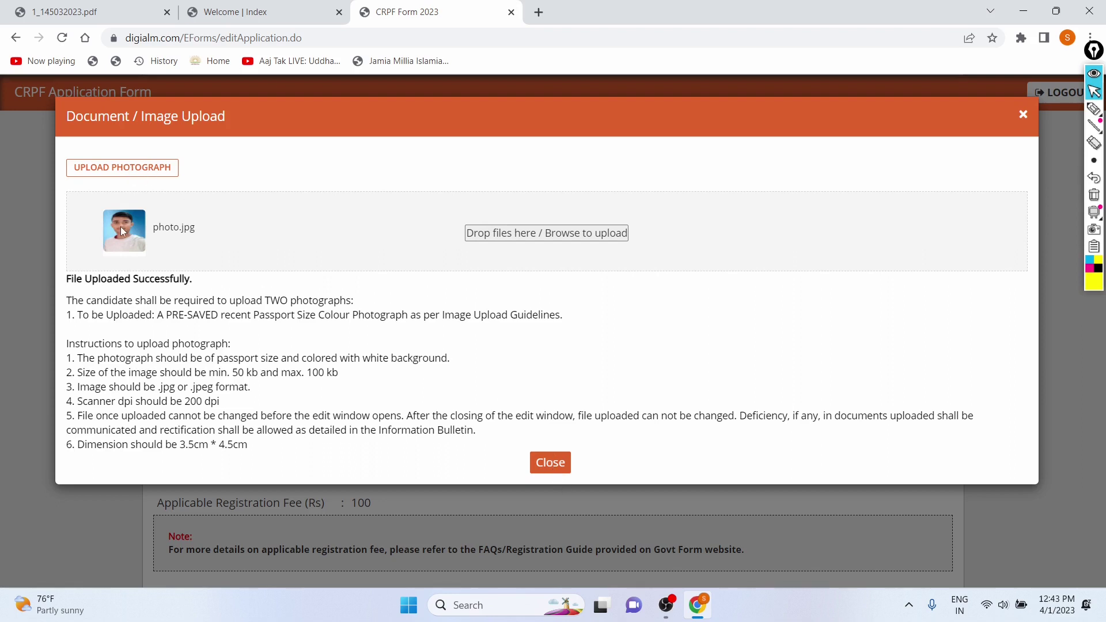
{"action": "left_click", "coordinate": [478, 235]}
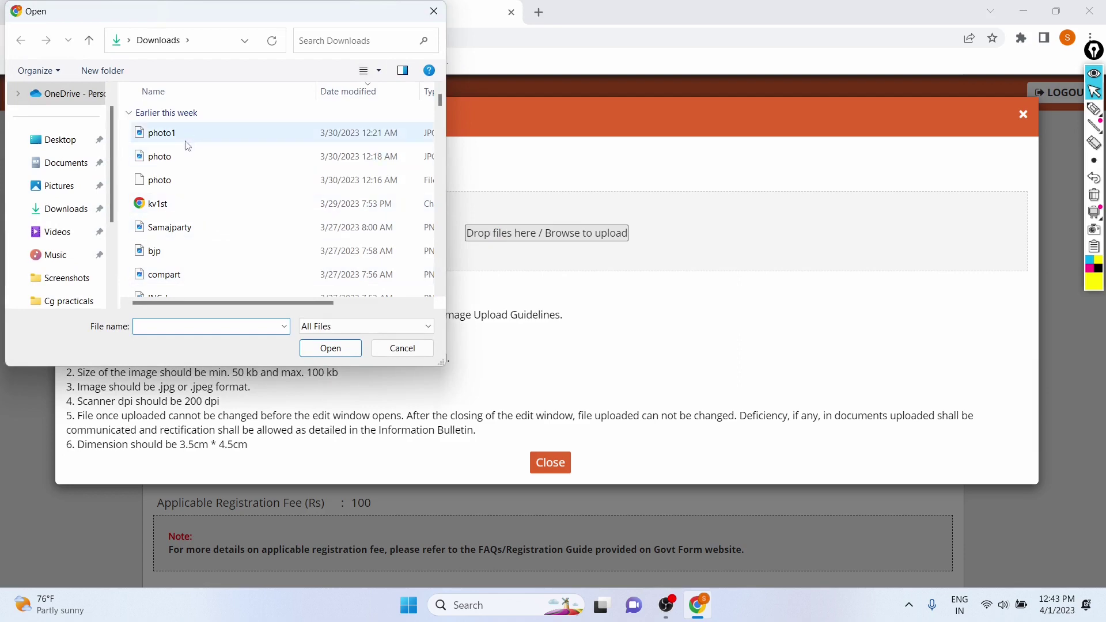
{"action": "left_click", "coordinate": [185, 155]}
{"action": "left_click", "coordinate": [322, 352]}
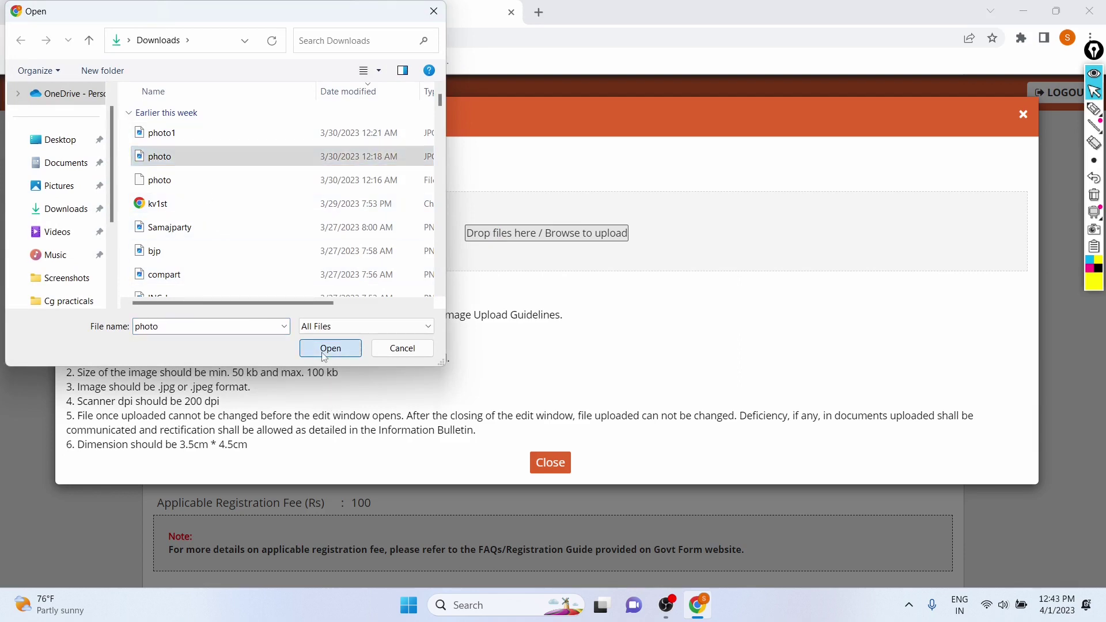
{"action": "left_click", "coordinate": [544, 460]}
{"action": "scroll", "coordinate": [458, 392], "scroll_direction": "down", "scroll_amount": 2}
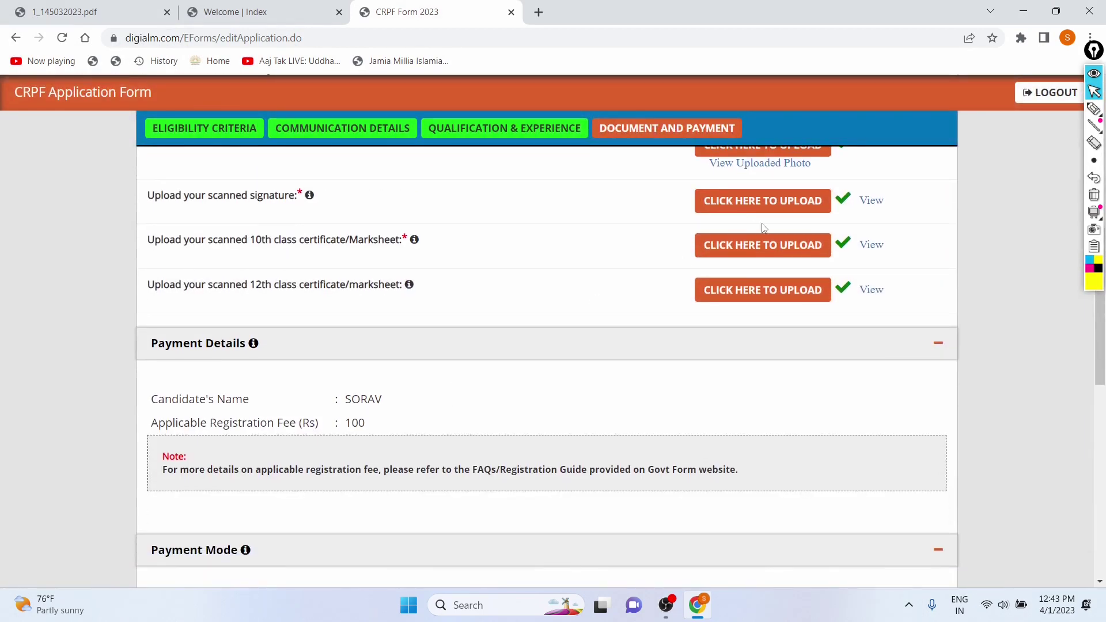
- Open and close the 12th class certificate and passport photo upload windows
{"action": "left_click", "coordinate": [734, 290]}
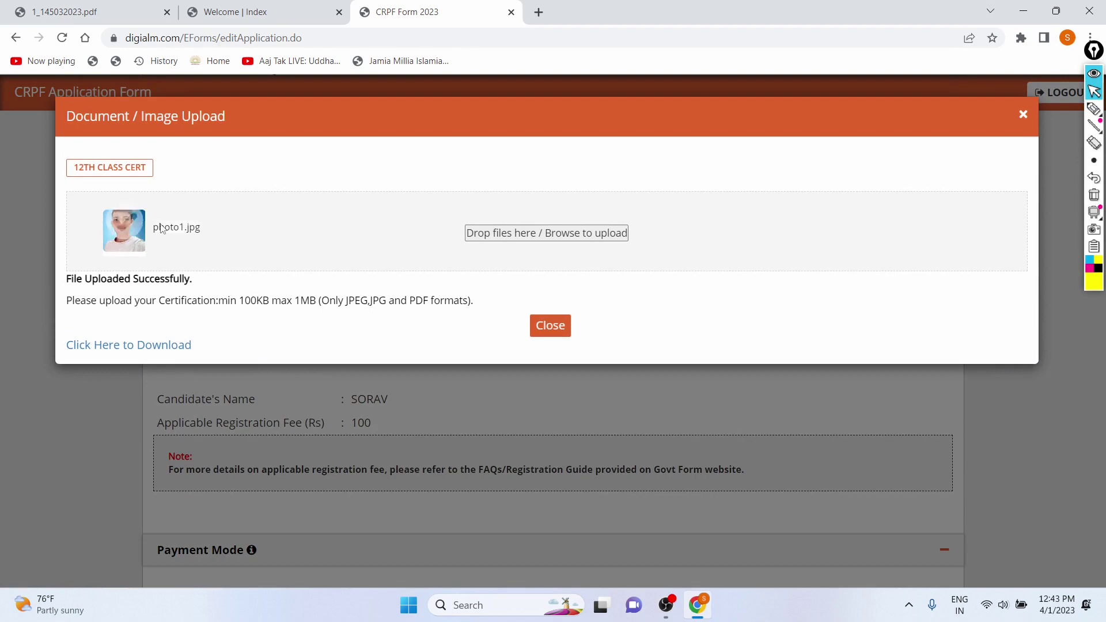
{"action": "left_click", "coordinate": [563, 331]}
{"action": "scroll", "coordinate": [634, 288], "scroll_direction": "up", "scroll_amount": 1}
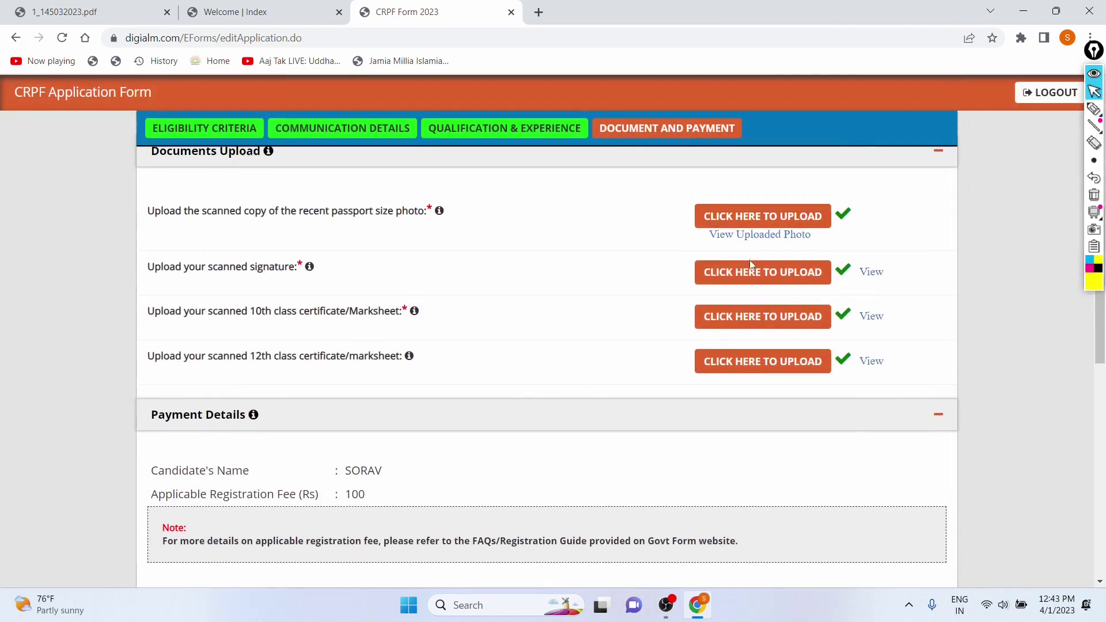
{"action": "left_click", "coordinate": [739, 226]}
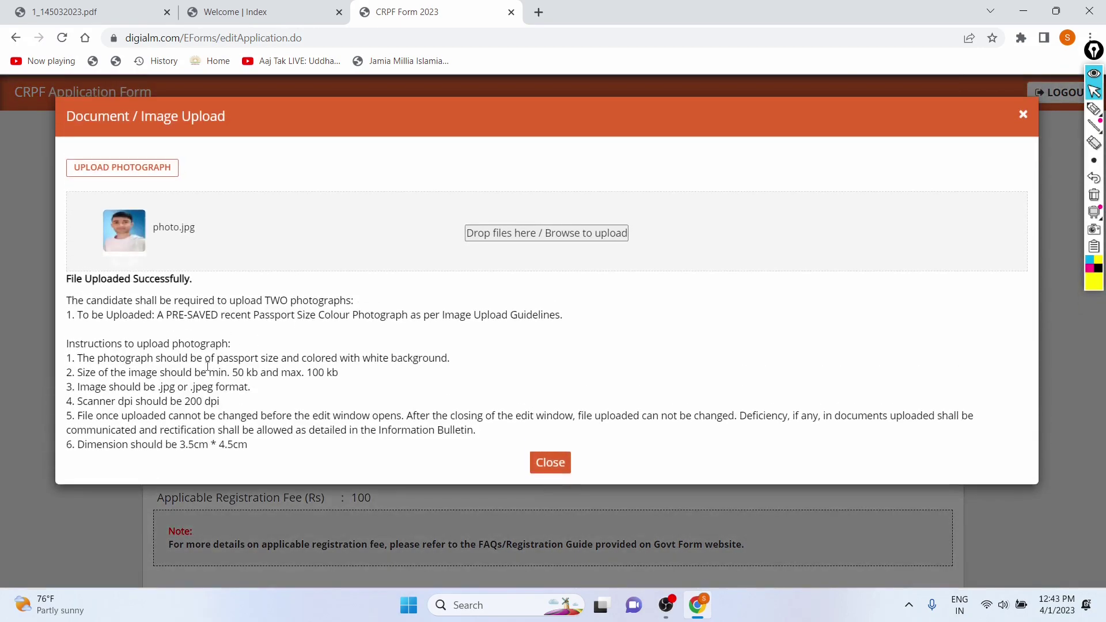
{"action": "left_click", "coordinate": [549, 464]}
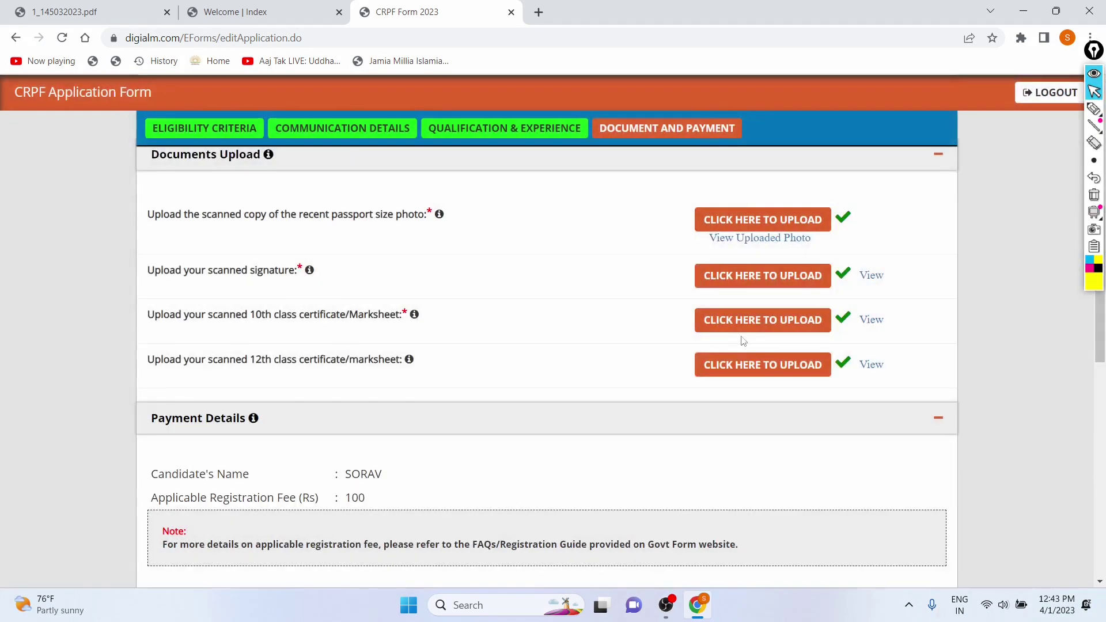
- View the uploaded 12th class certificate, then close its tab and the upload window
{"action": "left_click", "coordinate": [745, 359]}
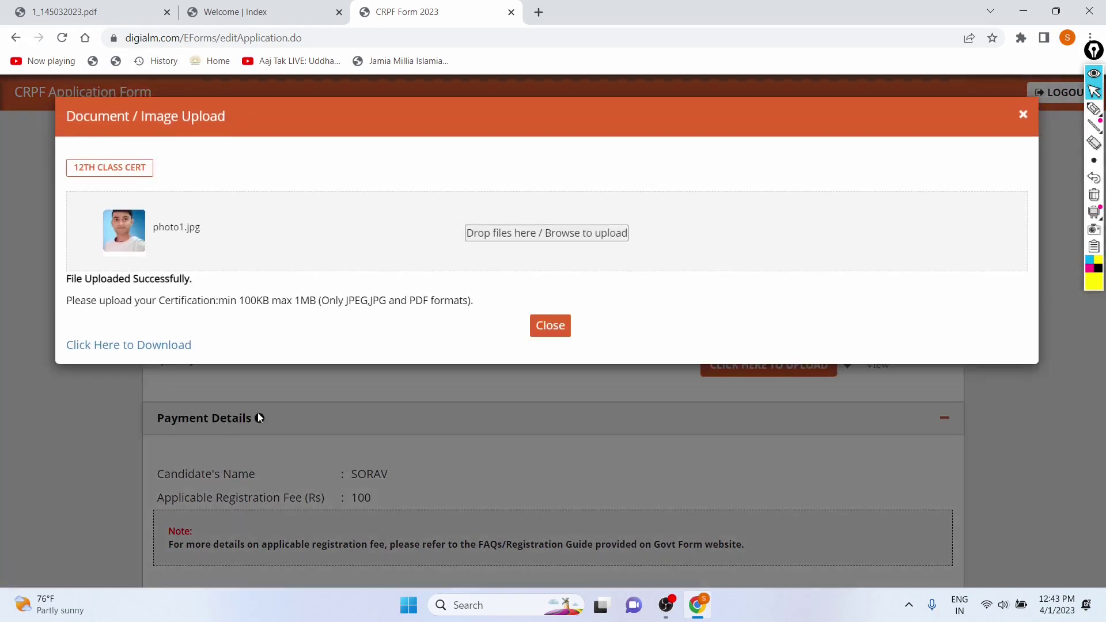
{"action": "left_click", "coordinate": [153, 345]}
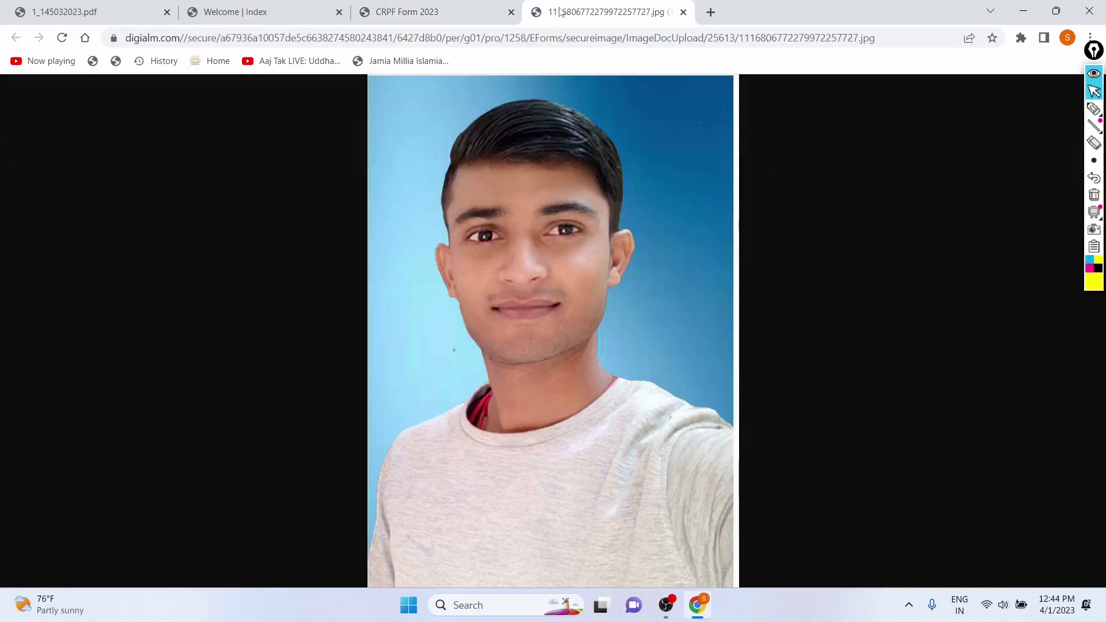
{"action": "middle_click", "coordinate": [561, 11]}
{"action": "left_click", "coordinate": [552, 326]}
{"action": "scroll", "coordinate": [451, 352], "scroll_direction": "down", "scroll_amount": 10}
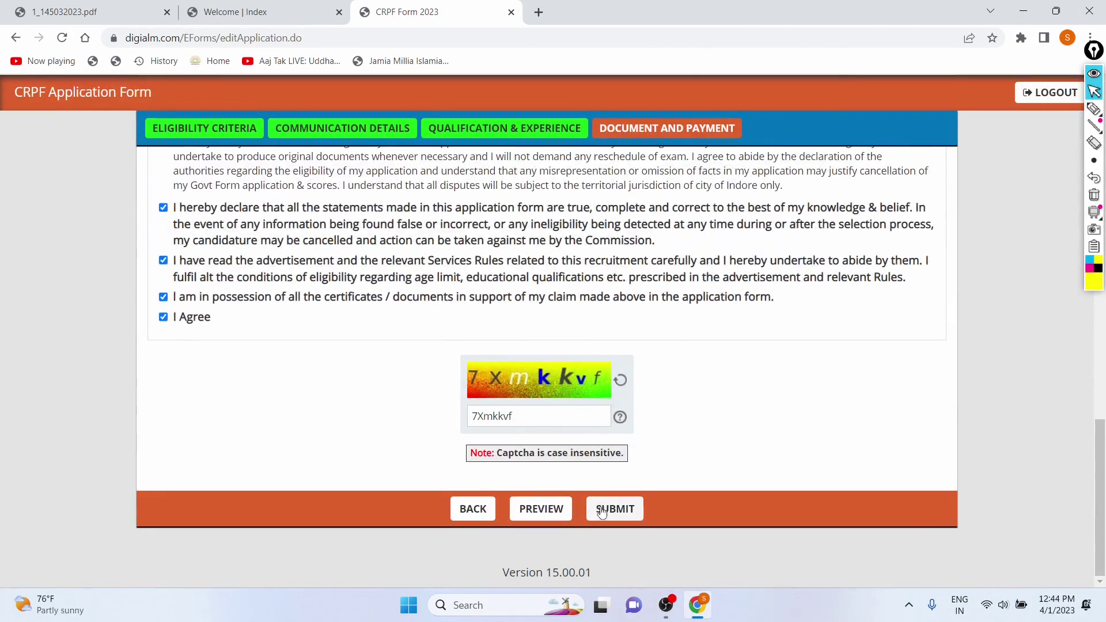
{"action": "left_click", "coordinate": [567, 511]}
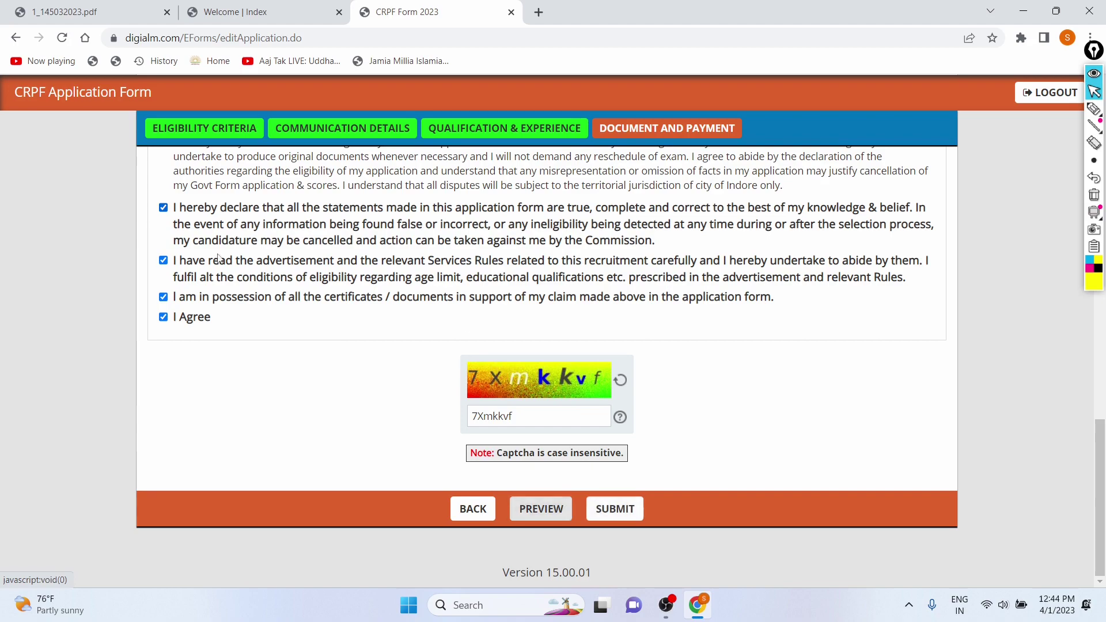
{"action": "scroll", "coordinate": [452, 399], "scroll_direction": "down", "scroll_amount": 5}
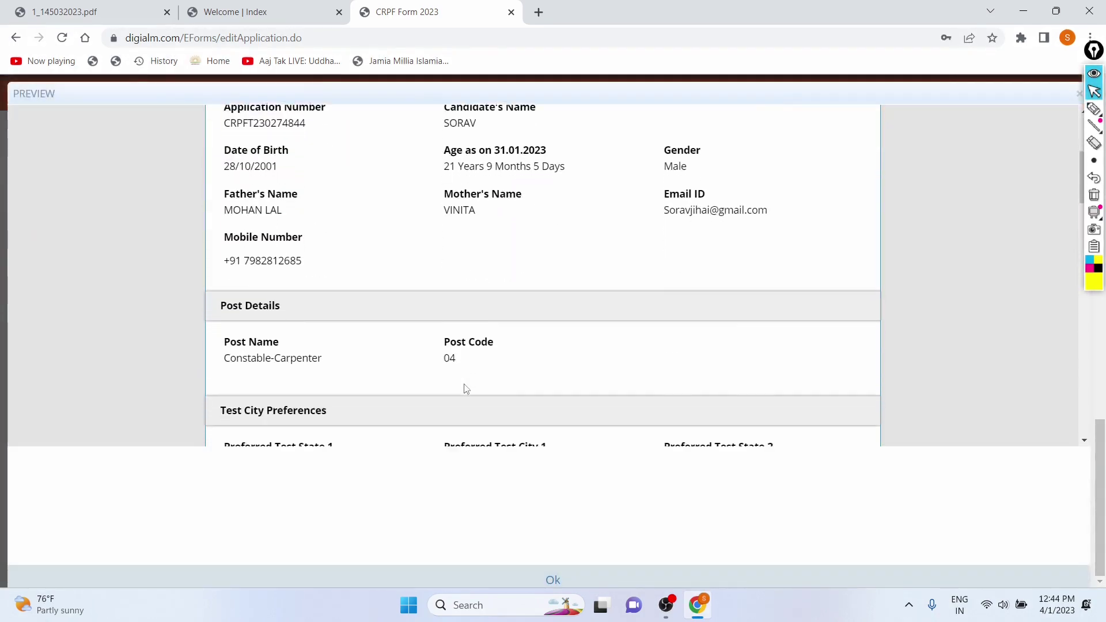
{"action": "scroll", "coordinate": [455, 391], "scroll_direction": "up", "scroll_amount": 3}
{"action": "scroll", "coordinate": [326, 248], "scroll_direction": "down", "scroll_amount": 15}
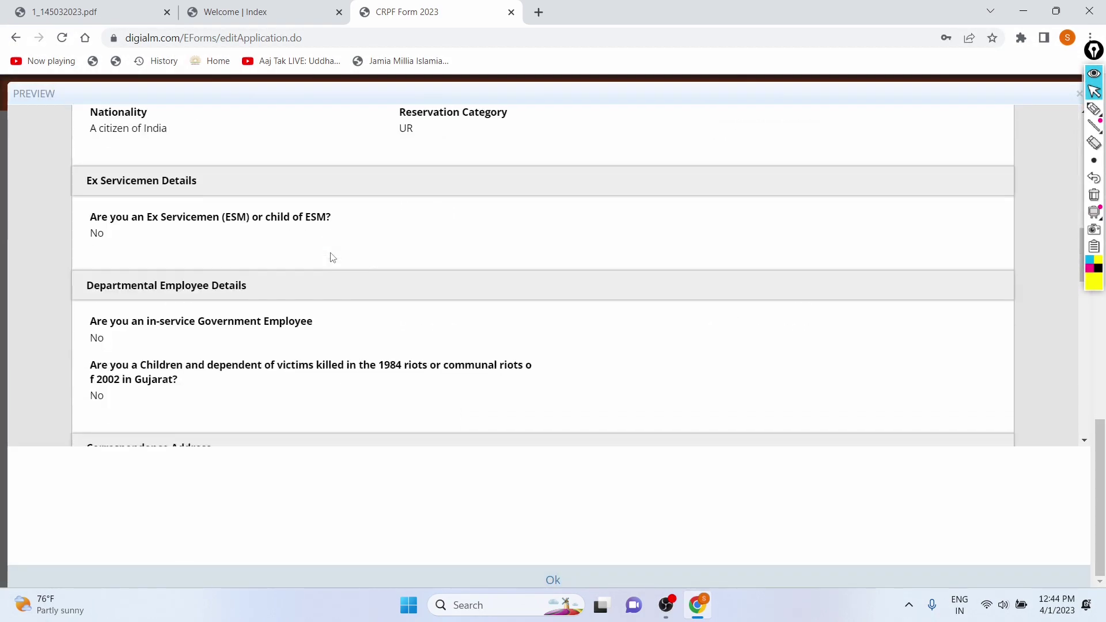
{"action": "scroll", "coordinate": [332, 258], "scroll_direction": "down", "scroll_amount": 15}
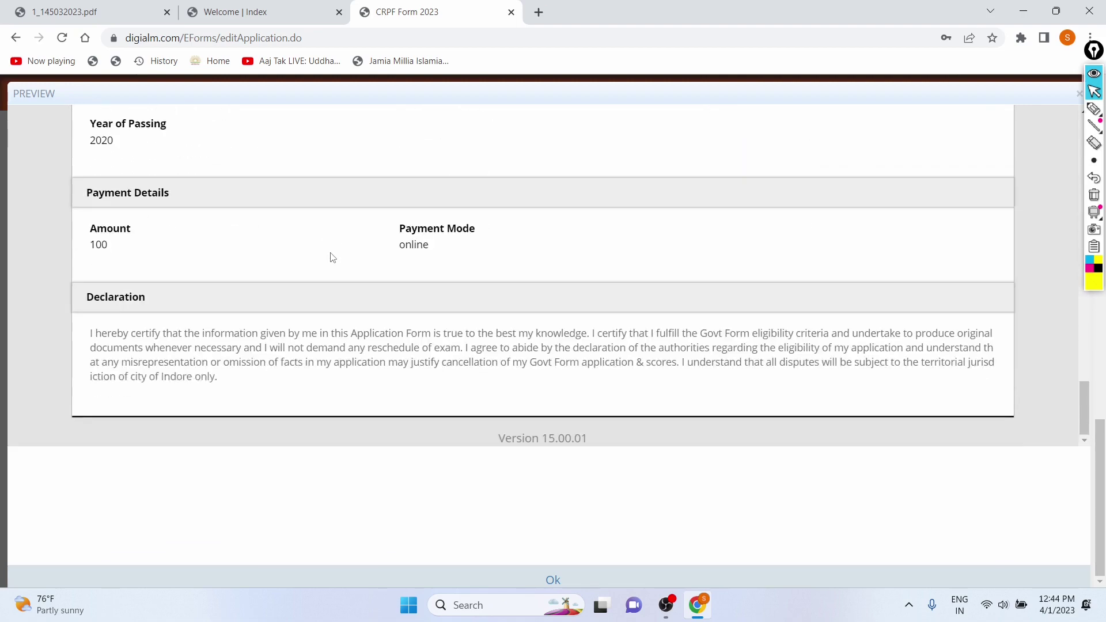
{"action": "scroll", "coordinate": [390, 306], "scroll_direction": "up", "scroll_amount": 20}
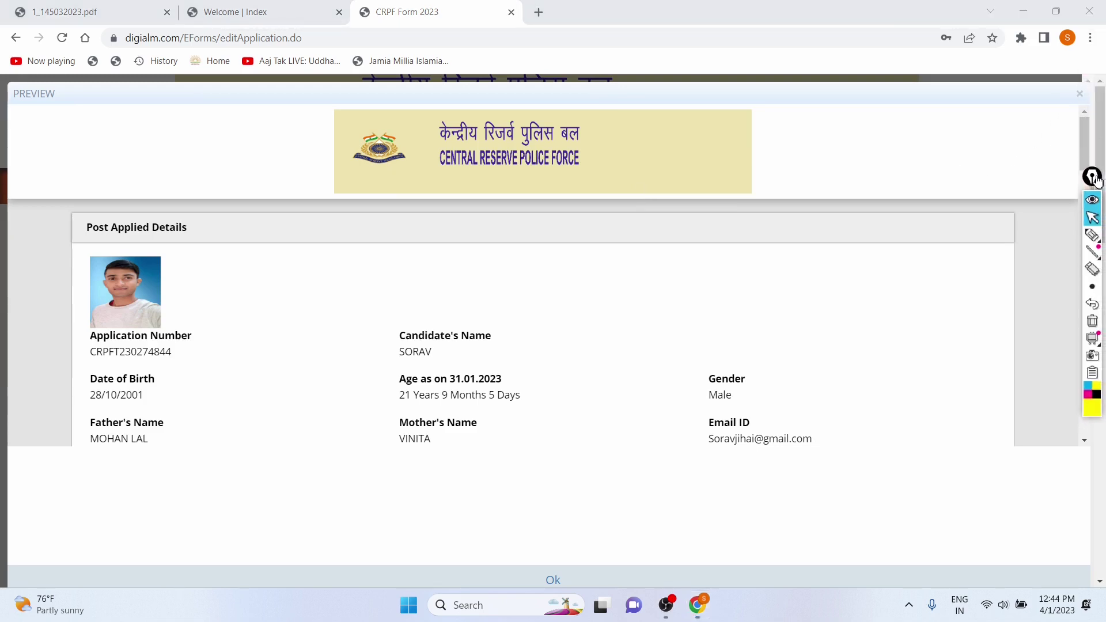
{"action": "left_click", "coordinate": [1080, 94]}
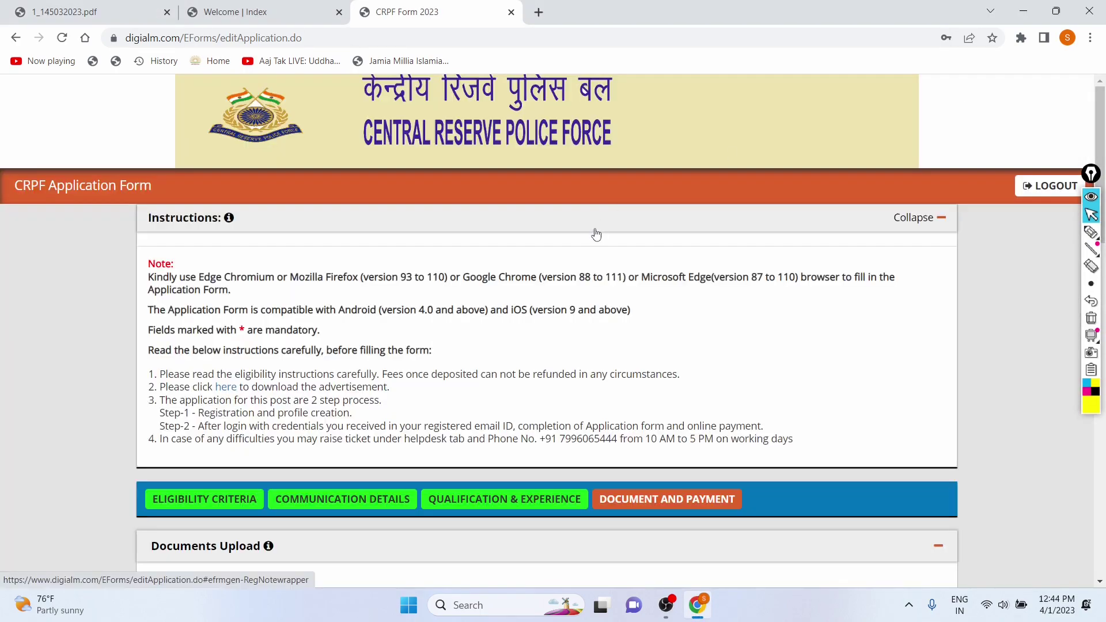
- Submit the application and dismiss the warning to view the photograph
{"action": "scroll", "coordinate": [597, 233], "scroll_direction": "down", "scroll_amount": 4}
{"action": "scroll", "coordinate": [597, 232], "scroll_direction": "down", "scroll_amount": 15}
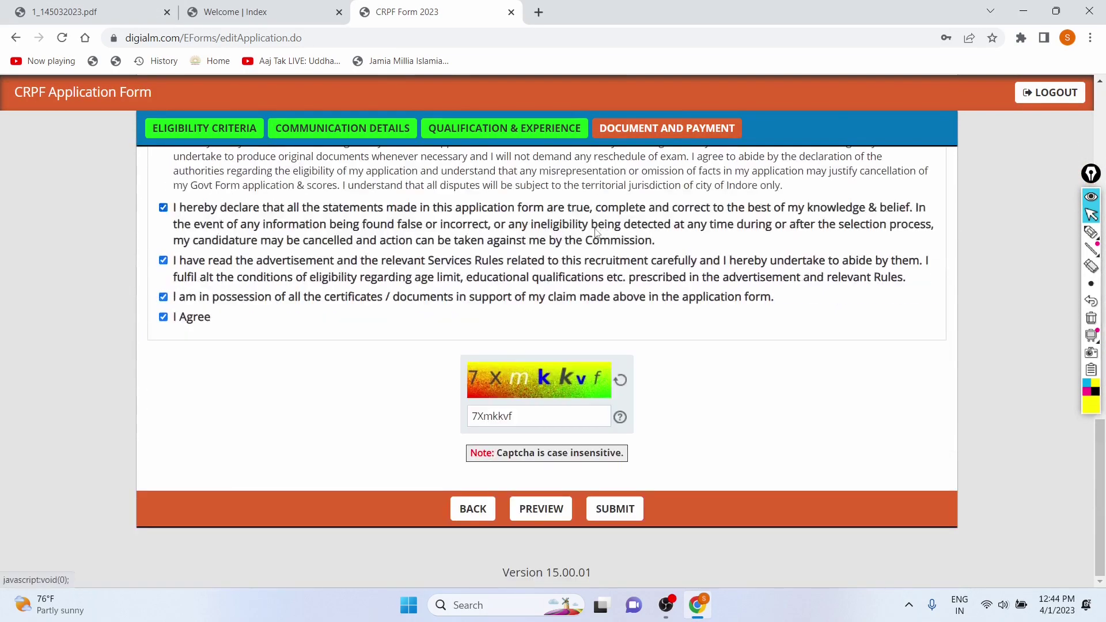
{"action": "left_click", "coordinate": [602, 509]}
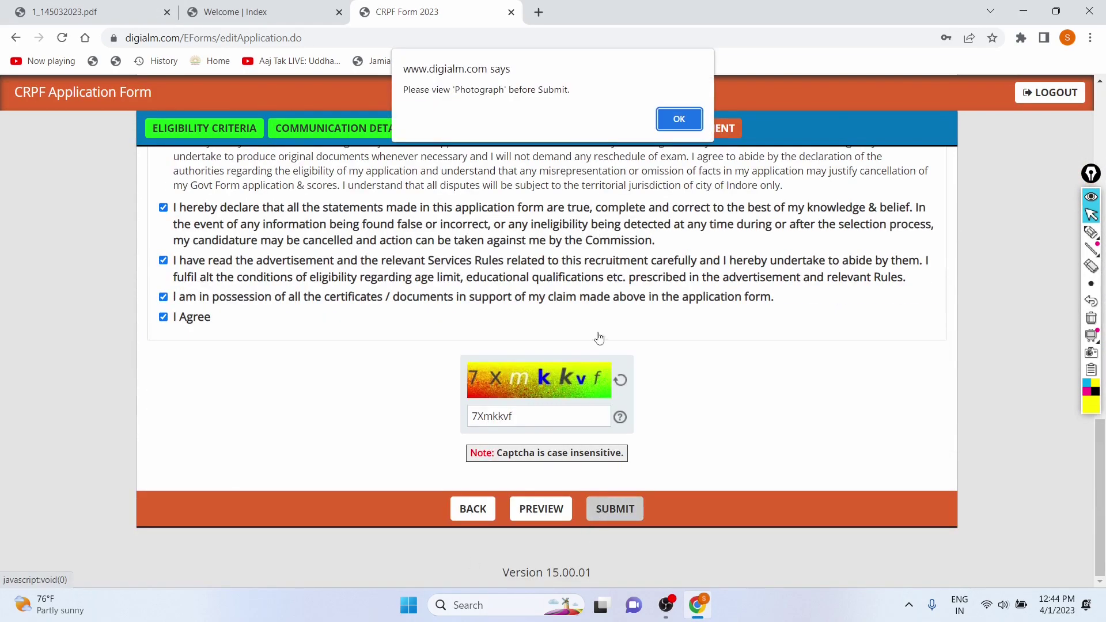
{"action": "left_click", "coordinate": [674, 118]}
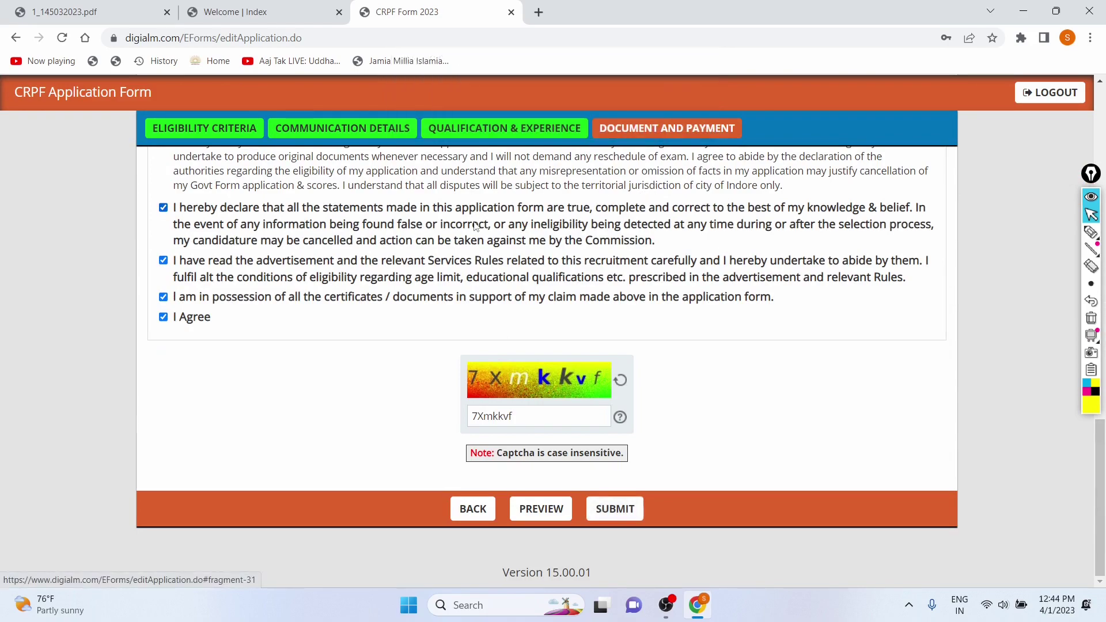
- Bring the browser window with the application form back to the front
{"action": "scroll", "coordinate": [564, 225], "scroll_direction": "up", "scroll_amount": 15}
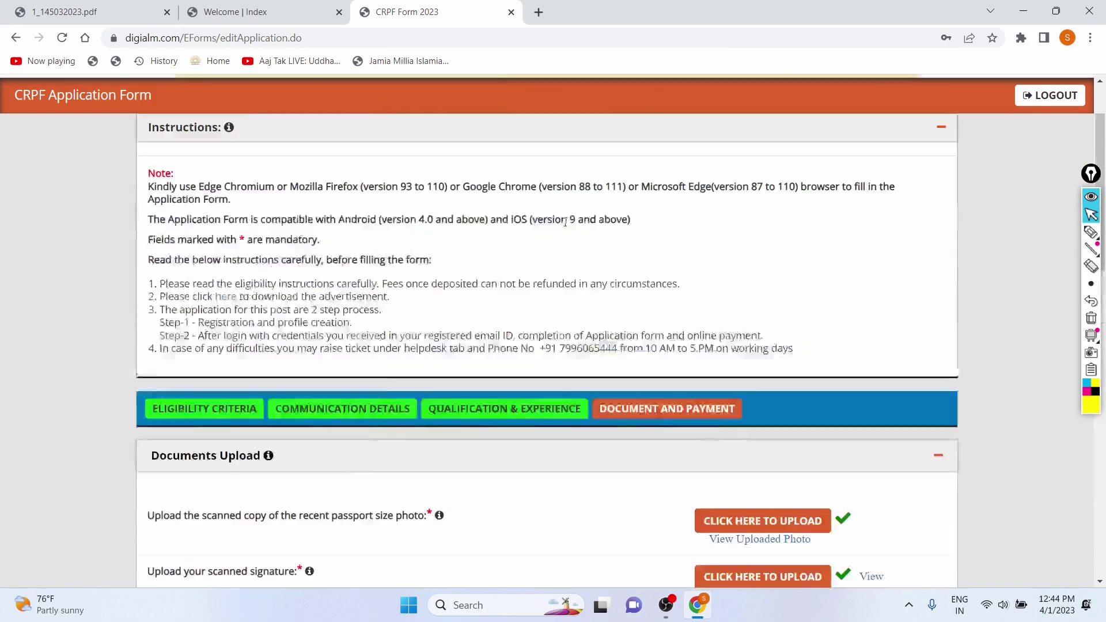
{"action": "scroll", "coordinate": [620, 369], "scroll_direction": "down", "scroll_amount": 5}
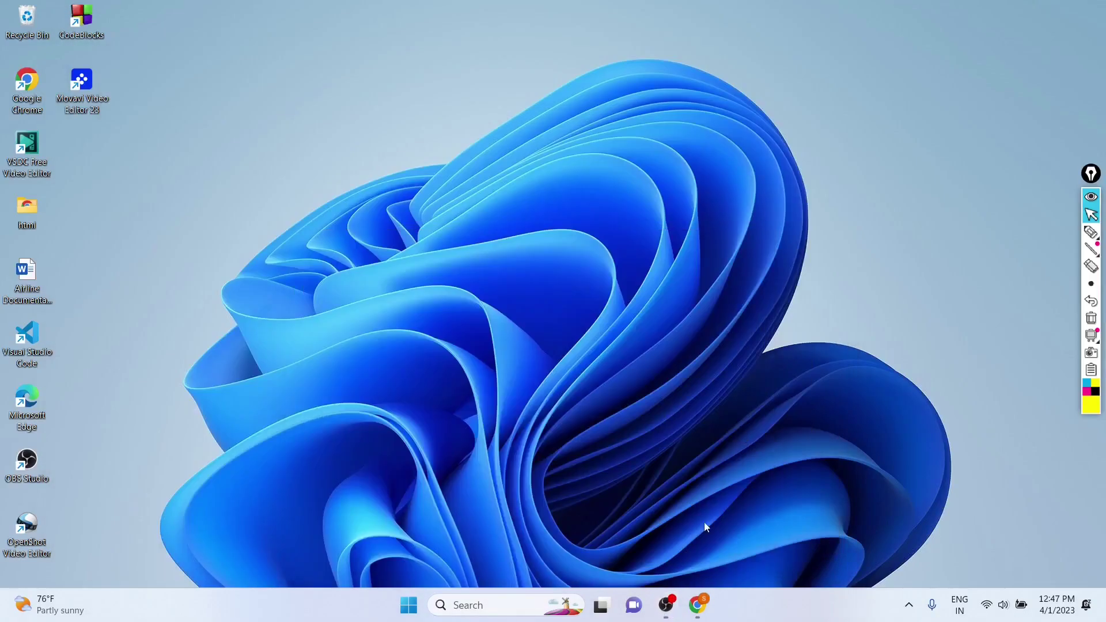
{"action": "mouse_move", "coordinate": [696, 600]}
{"action": "left_click", "coordinate": [646, 523]}
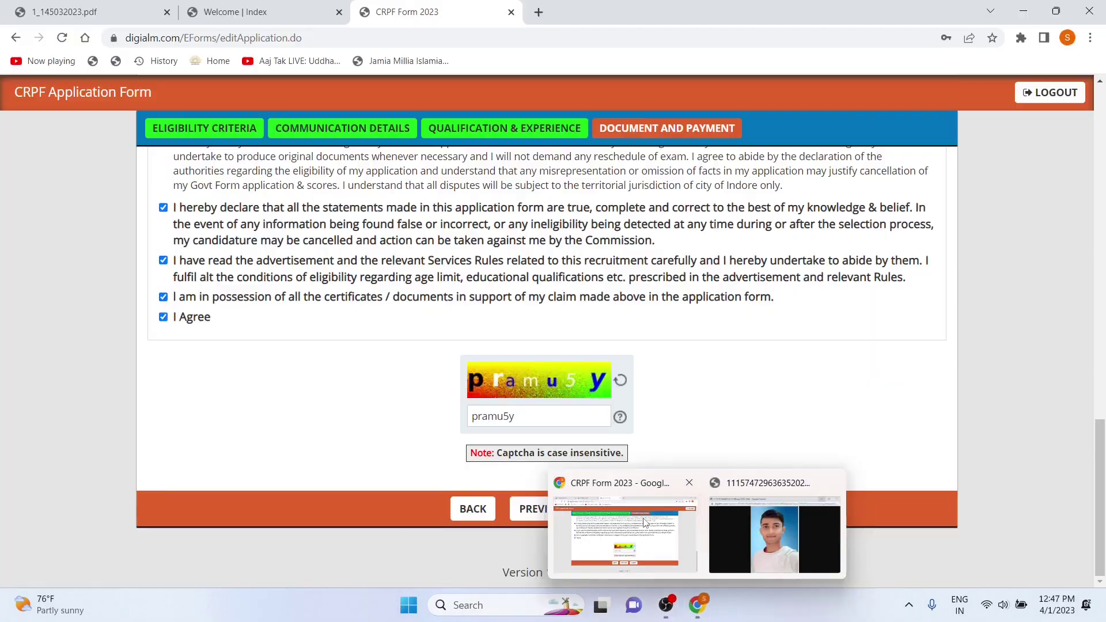
- Resubmit, dismiss the view-signature warning, and scroll to Documents Upload
{"action": "scroll", "coordinate": [642, 447], "scroll_direction": "up", "scroll_amount": 4}
{"action": "scroll", "coordinate": [641, 447], "scroll_direction": "down", "scroll_amount": 4}
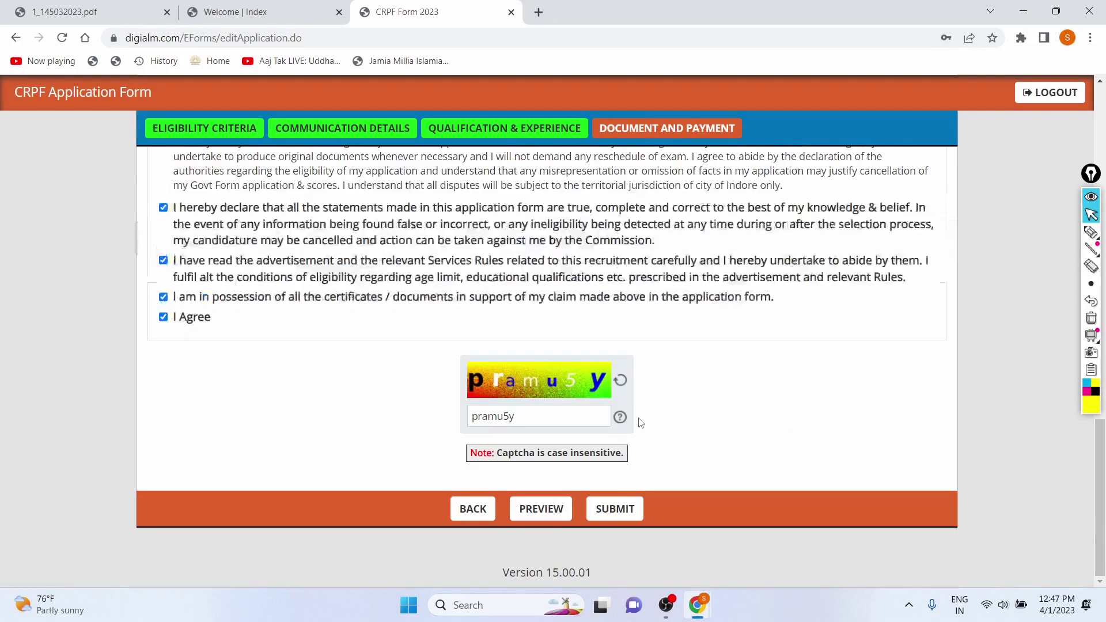
{"action": "left_click", "coordinate": [611, 518]}
{"action": "left_click", "coordinate": [672, 115]}
{"action": "scroll", "coordinate": [666, 227], "scroll_direction": "up", "scroll_amount": 15}
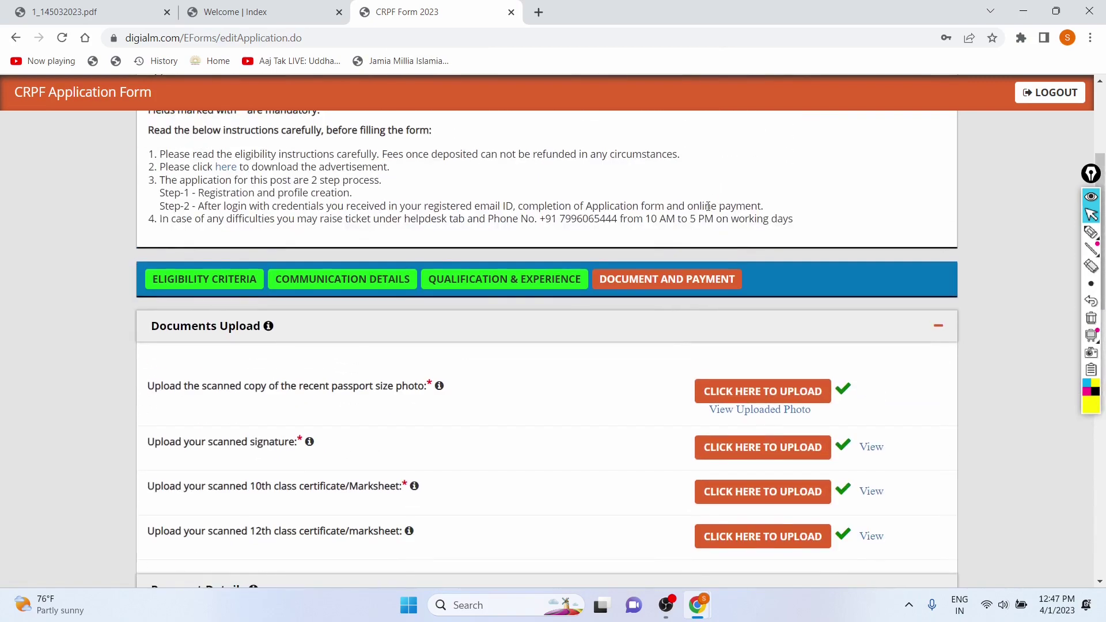
{"action": "scroll", "coordinate": [708, 206], "scroll_direction": "down", "scroll_amount": 3}
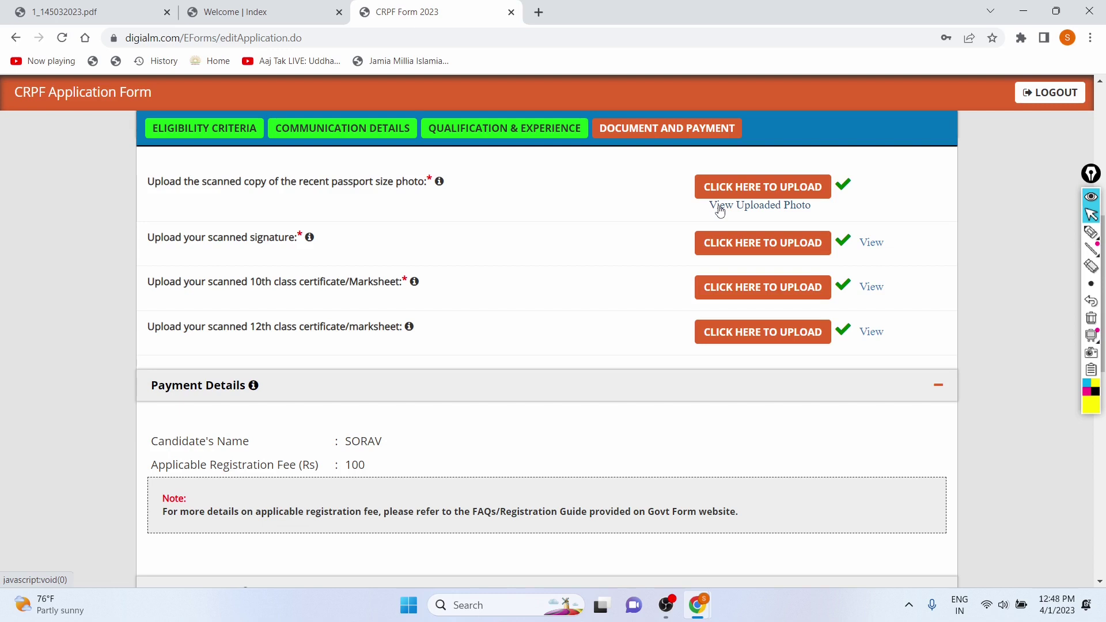
- View the uploaded passport photo and the 10th and 12th class marksheets, minimizing each popup
{"action": "left_click", "coordinate": [720, 207]}
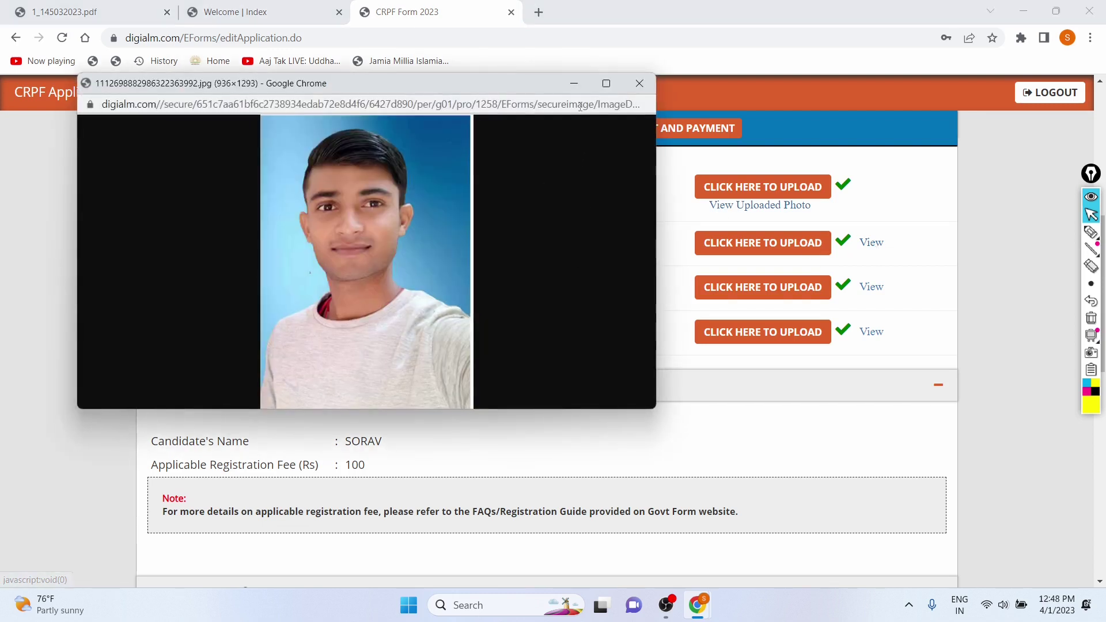
{"action": "left_click", "coordinate": [575, 84]}
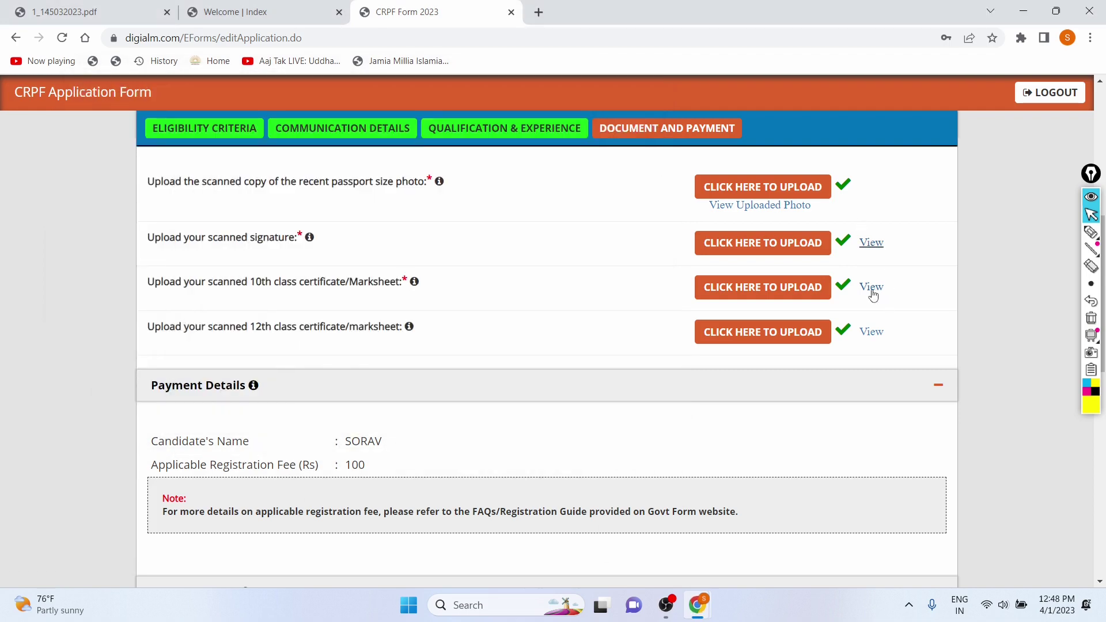
{"action": "left_click", "coordinate": [870, 288]}
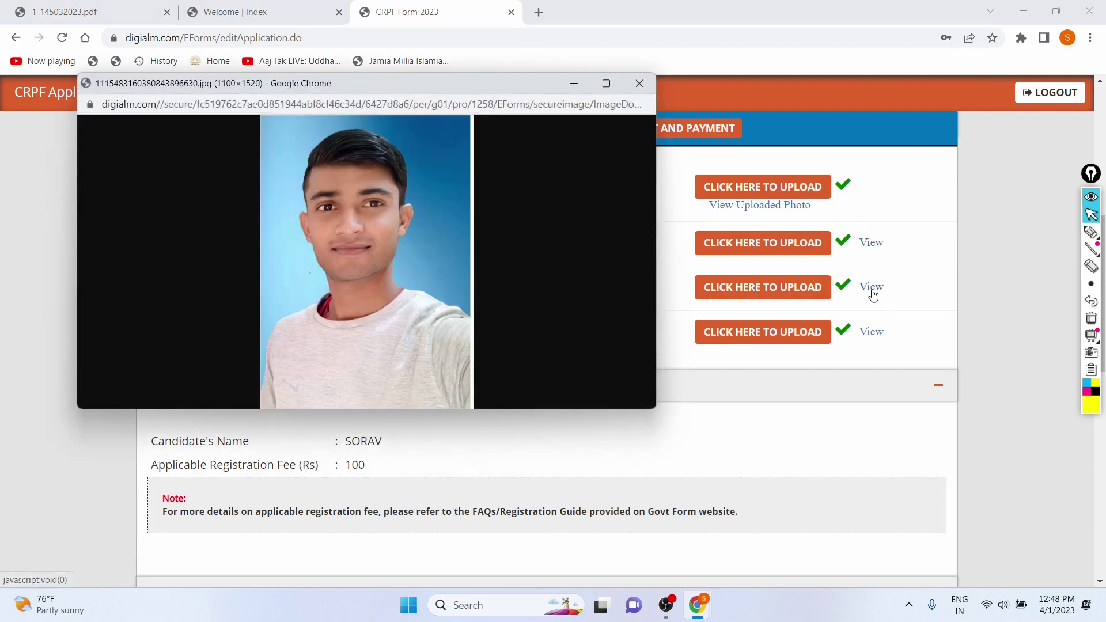
{"action": "left_click", "coordinate": [573, 84]}
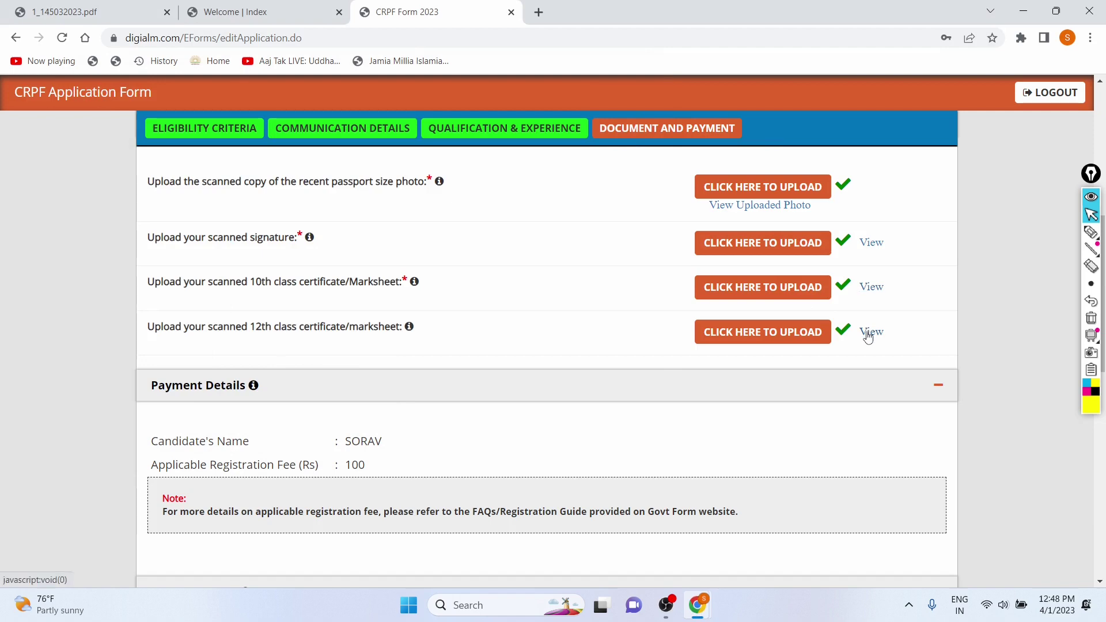
{"action": "left_click", "coordinate": [871, 332]}
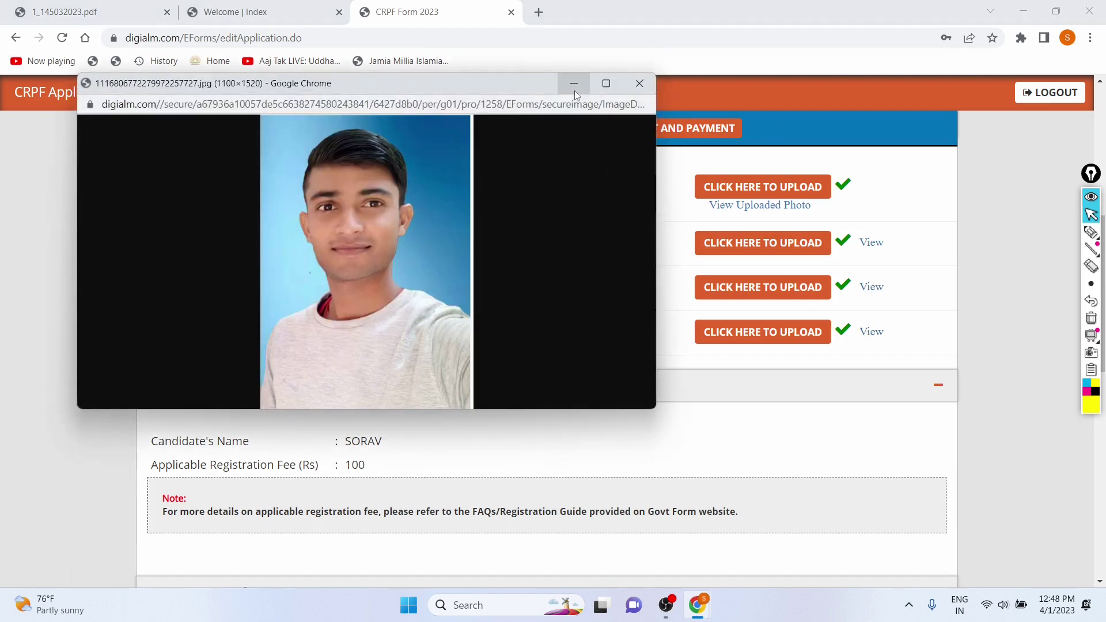
{"action": "left_click", "coordinate": [575, 88]}
{"action": "scroll", "coordinate": [576, 259], "scroll_direction": "down", "scroll_amount": 12}
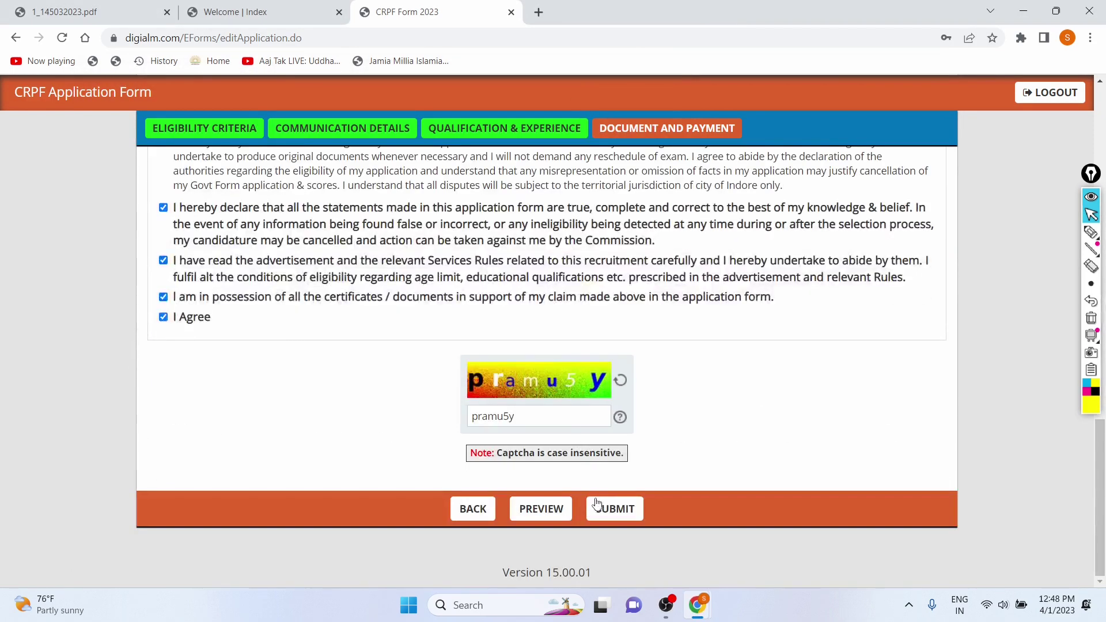
- Submit the application and select the Applicant Name purpose in the Instructions table
{"action": "left_click", "coordinate": [597, 505]}
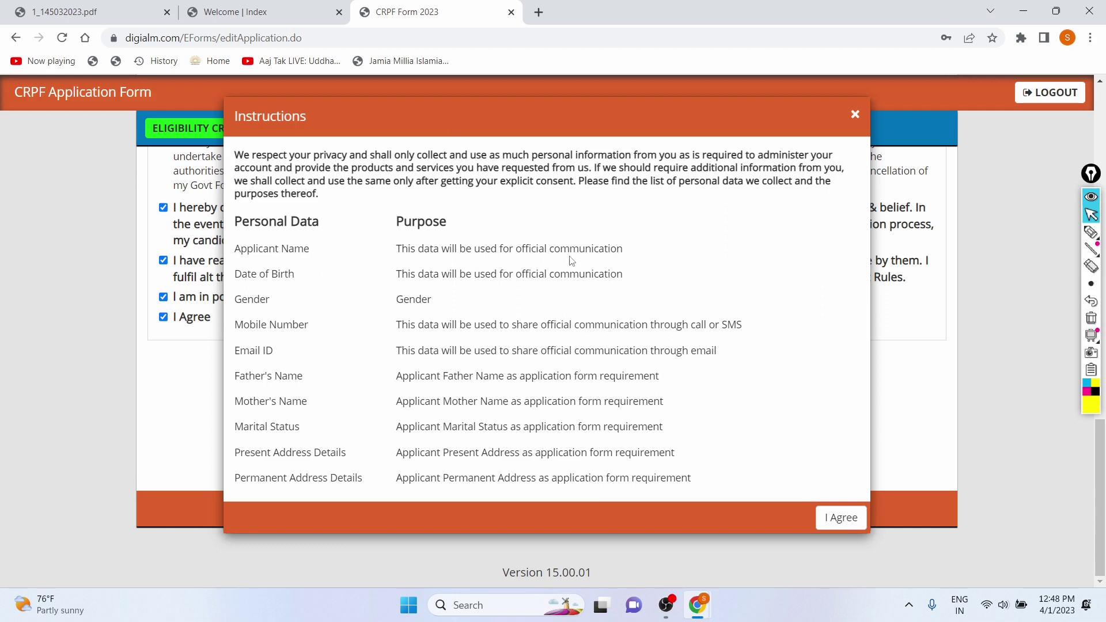
{"action": "left_click_drag", "start_coordinate": [398, 251], "coordinate": [599, 251]}
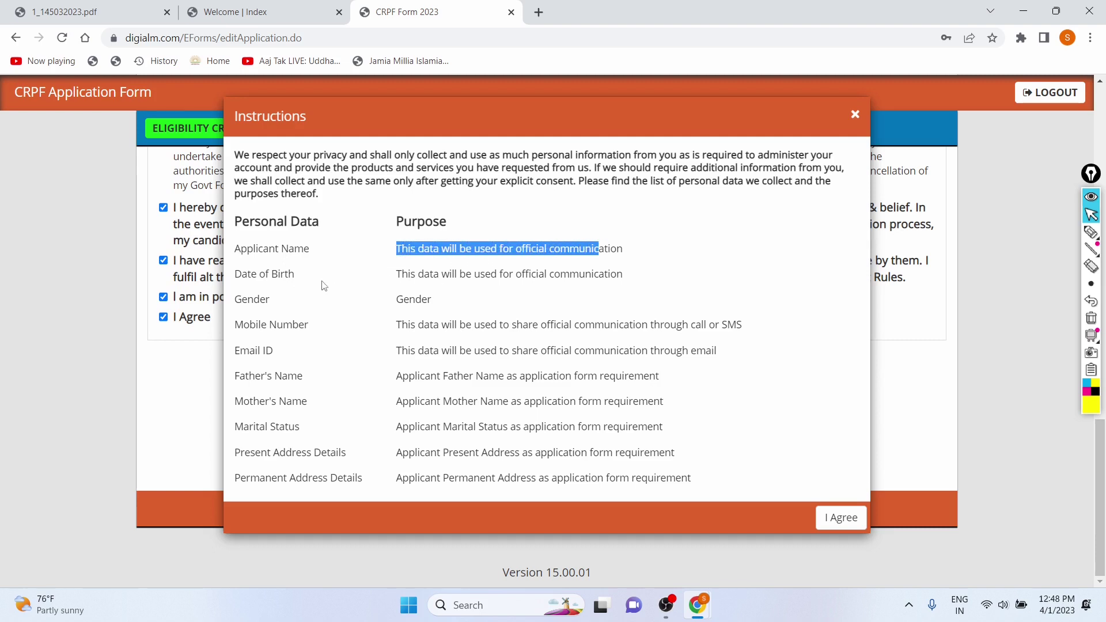